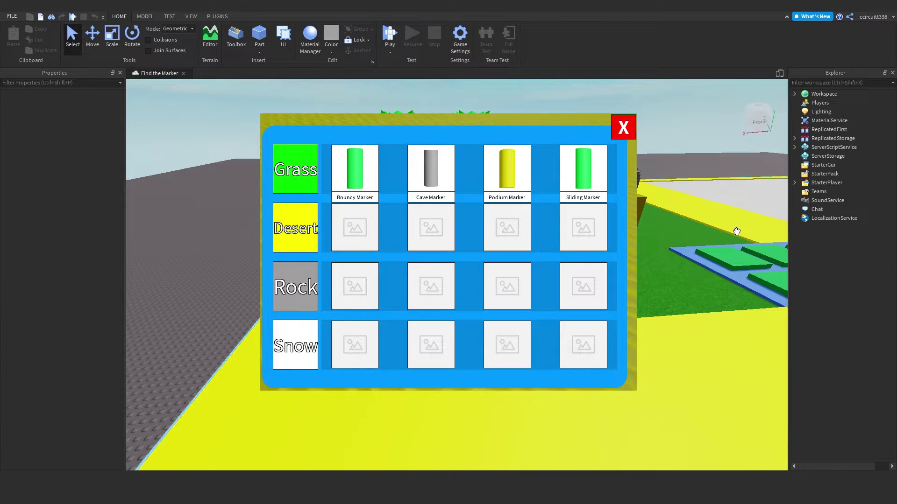
scroll(737, 232, "down", 1)
scroll(737, 232, "up", 3)
scroll(694, 232, "down", 2)
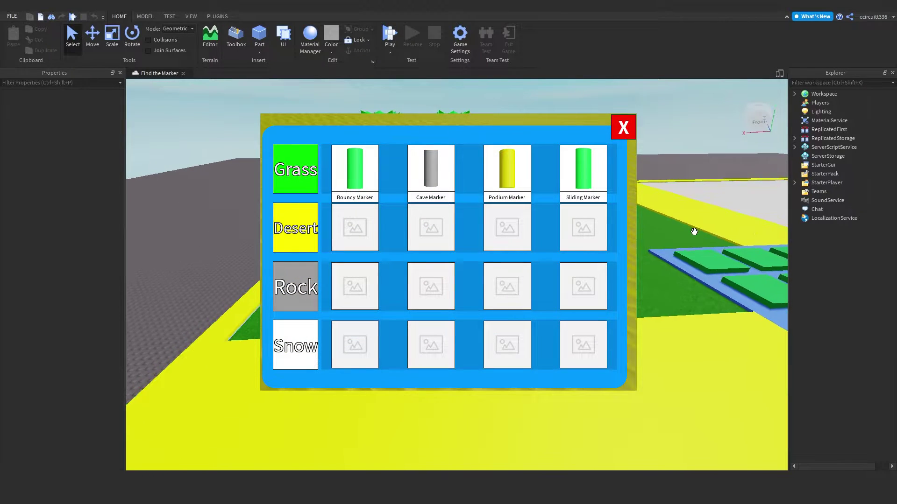
right_click_drag(678, 232, 687, 233)
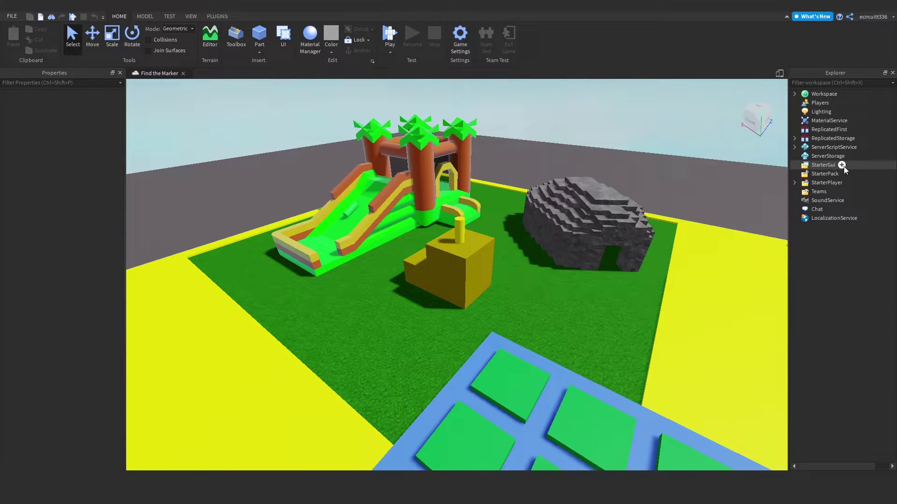
- Add a ScreenGui object to StarterGui
left_click(842, 165)
left_click(835, 208)
left_click(831, 177)
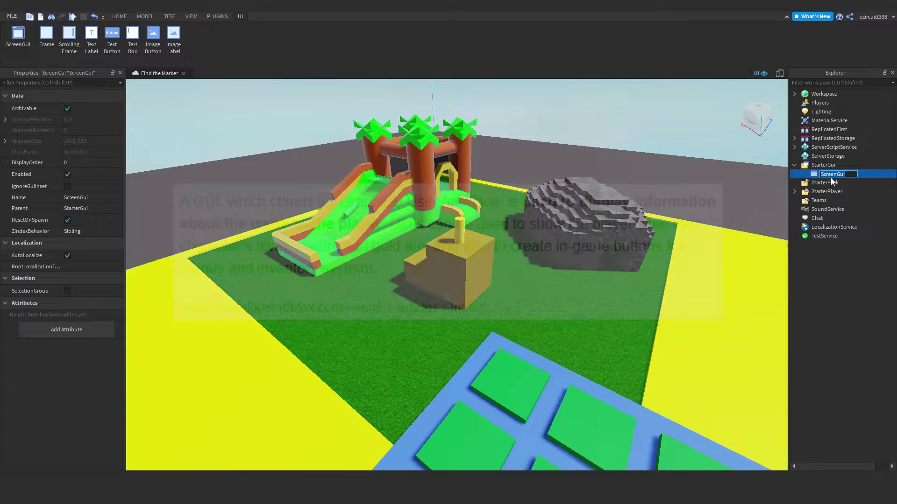
- Insert a Frame inside the ScreenGui and select it
right_click_drag(653, 234, 668, 237)
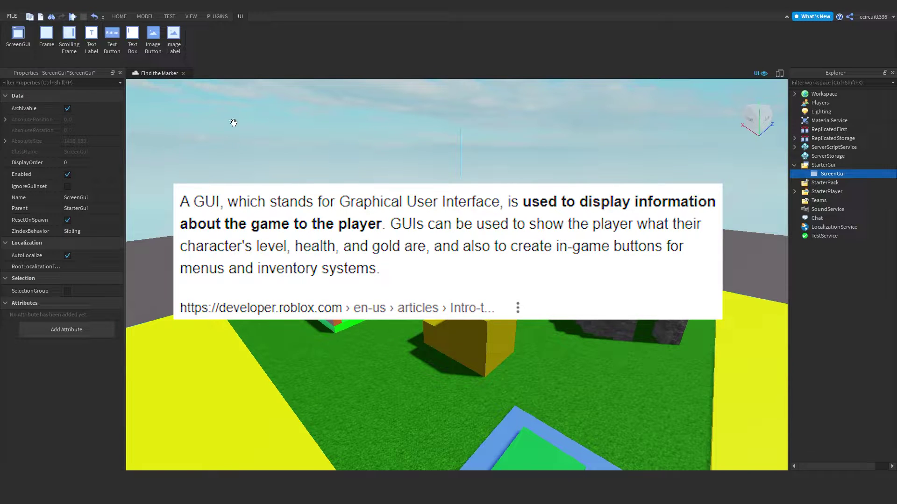
mouse_move(523, 187)
right_mouse_down()
mouse_move(523, 175)
mouse_move(533, 178)
right_mouse_up()
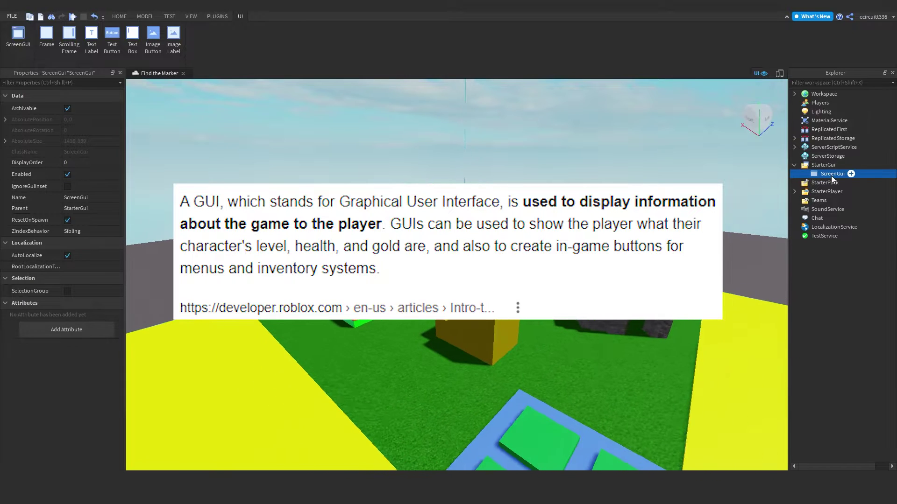
left_click(850, 175)
type("fr")
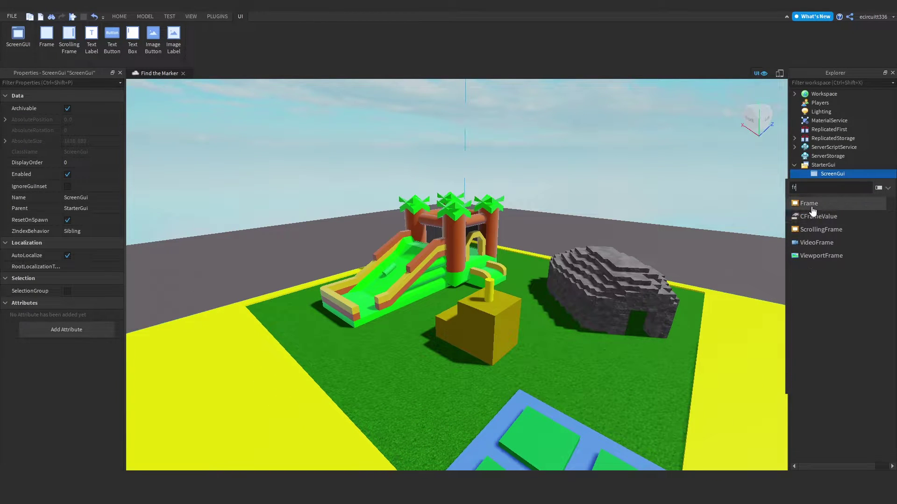
left_click(812, 205)
left_click(836, 185)
- Enlarge the frame to about 900 × 629 pixels and place it around the middle of the viewport
left_click_drag(156, 108, 306, 206)
left_click_drag(322, 235, 552, 361)
left_click_drag(437, 330, 482, 315)
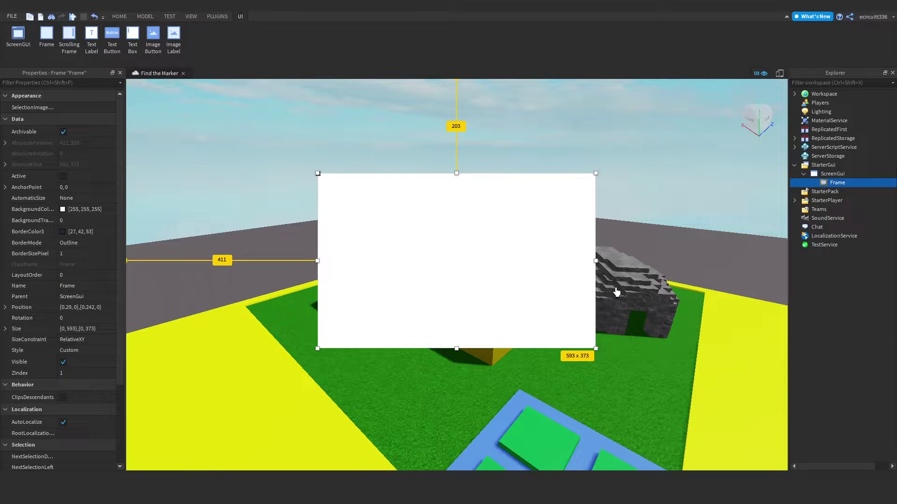
left_click_drag(524, 285, 474, 240)
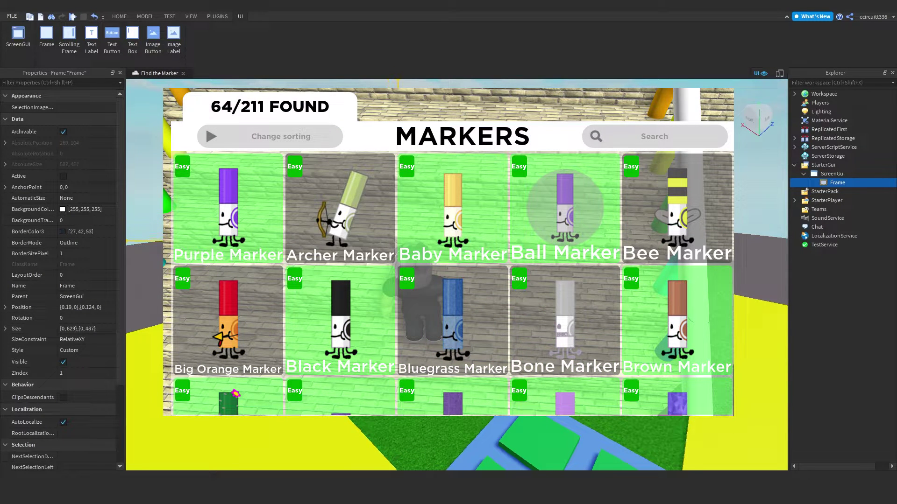
left_click_drag(545, 361, 560, 384)
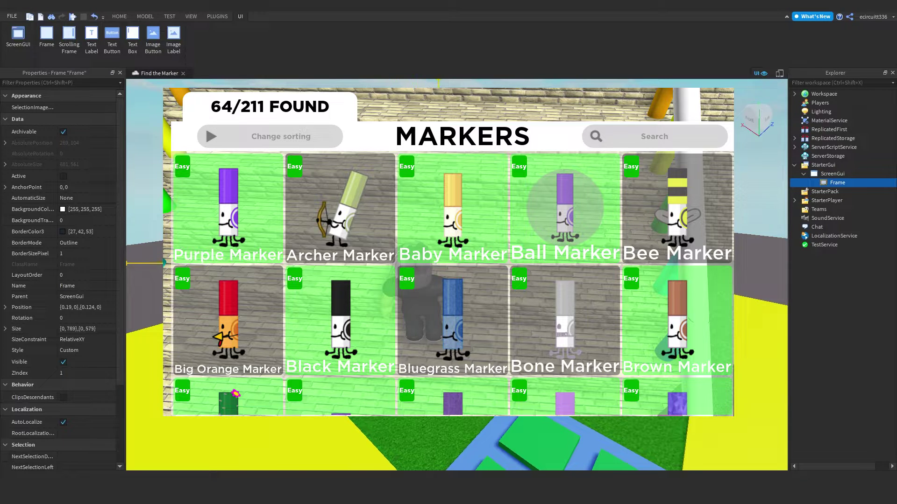
left_click_drag(627, 401, 674, 422)
left_click_drag(463, 274, 467, 274)
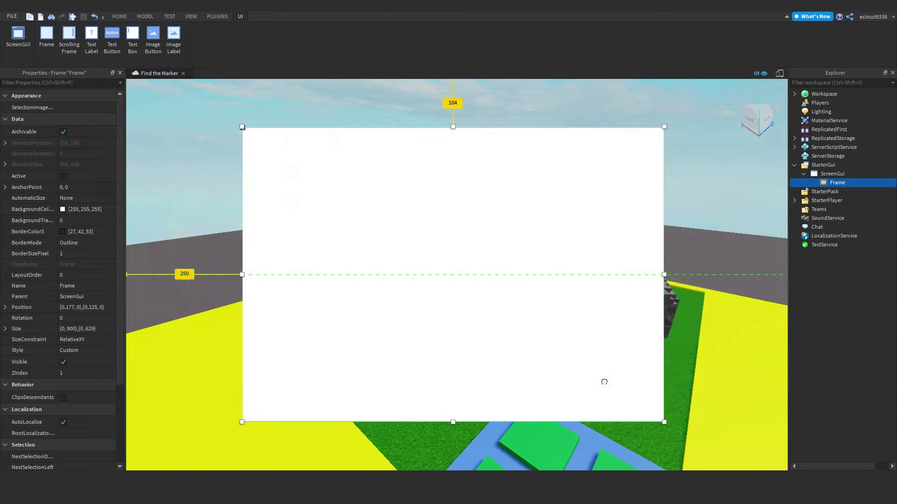
mouse_move(603, 380)
left_mouse_down()
mouse_move(619, 380)
mouse_move(608, 382)
left_mouse_up()
left_click(84, 329)
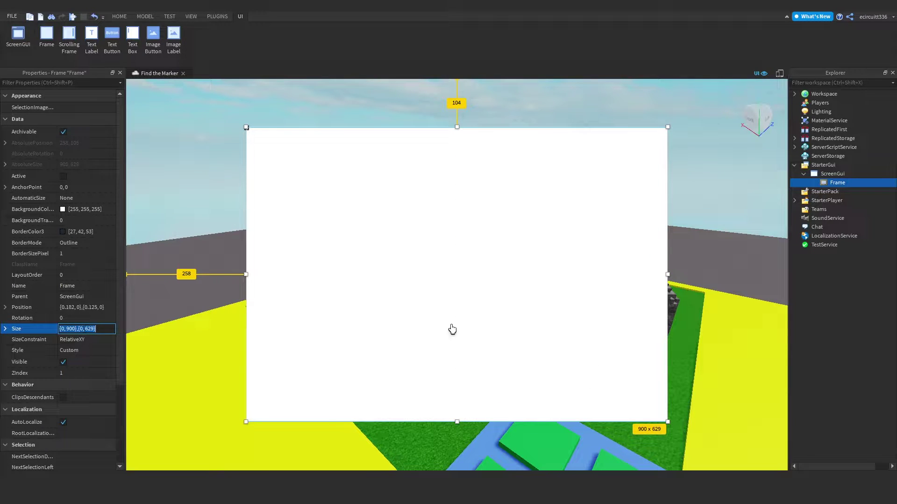
- Rename the frame inside the ScreenGui as Index
right_click_drag(426, 312, 428, 311)
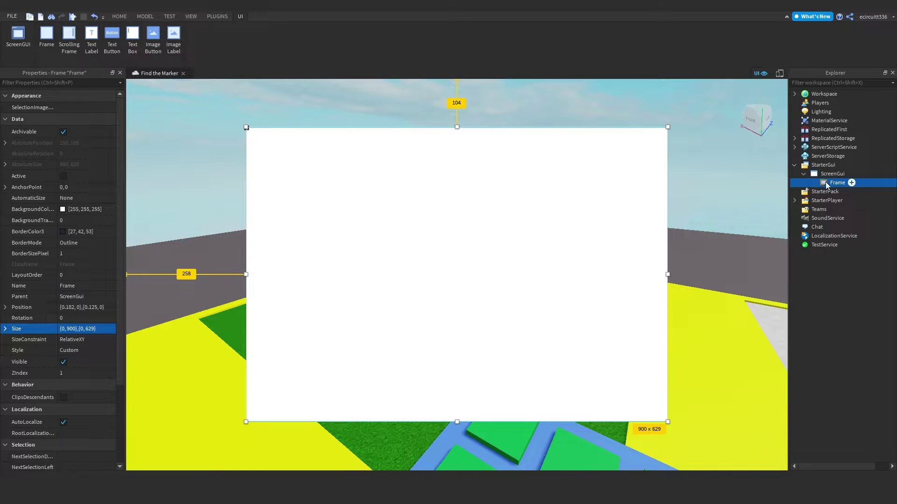
left_click(816, 173)
left_click(828, 183)
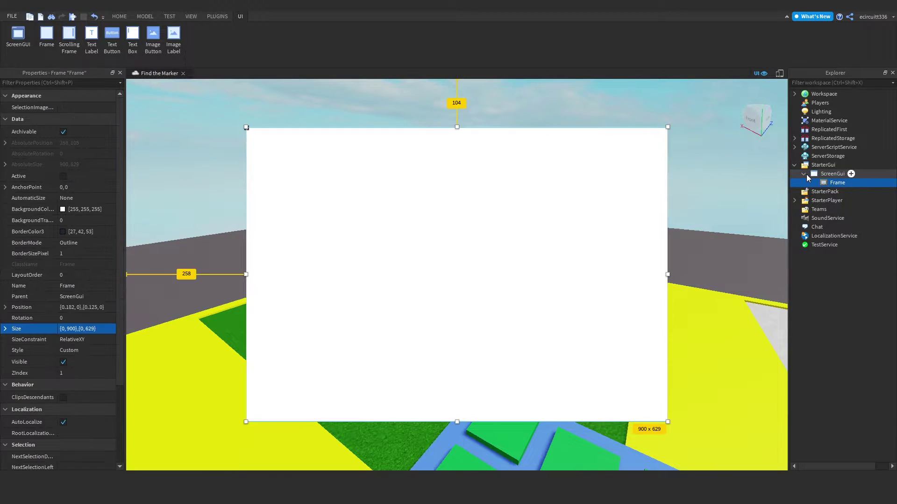
right_click(855, 182)
left_click(823, 249)
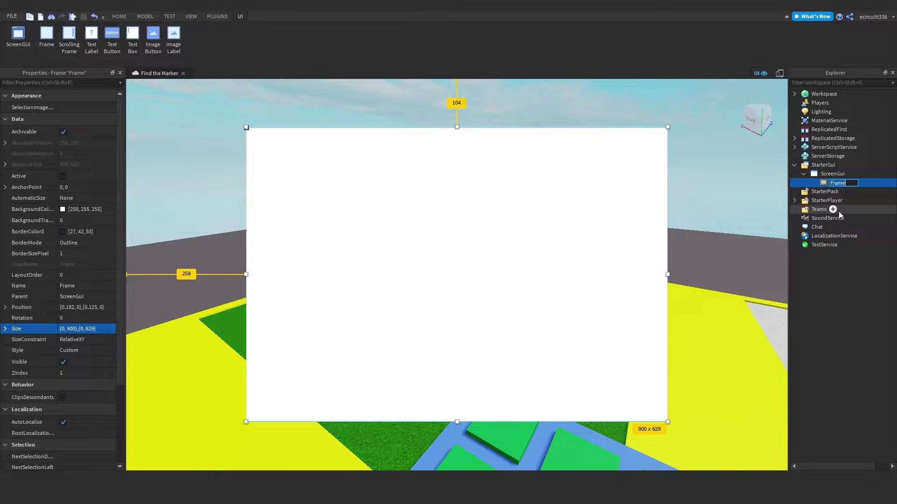
type("Undex")
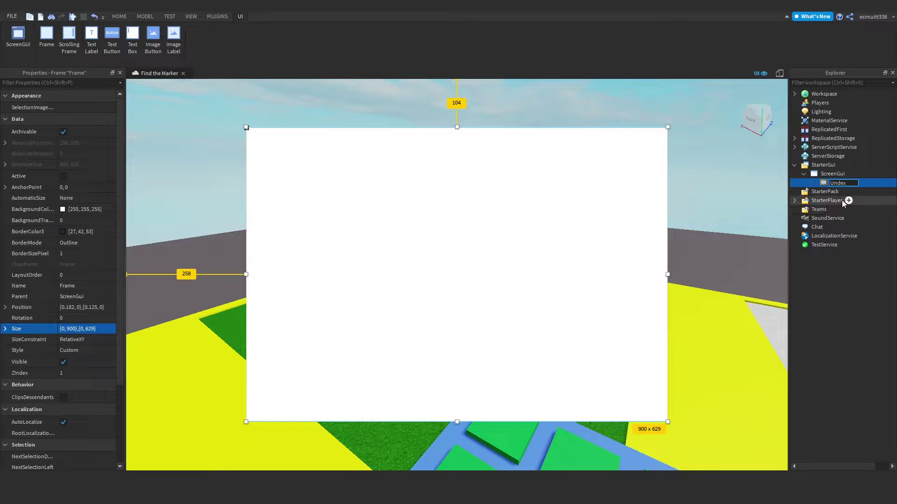
key("Return")
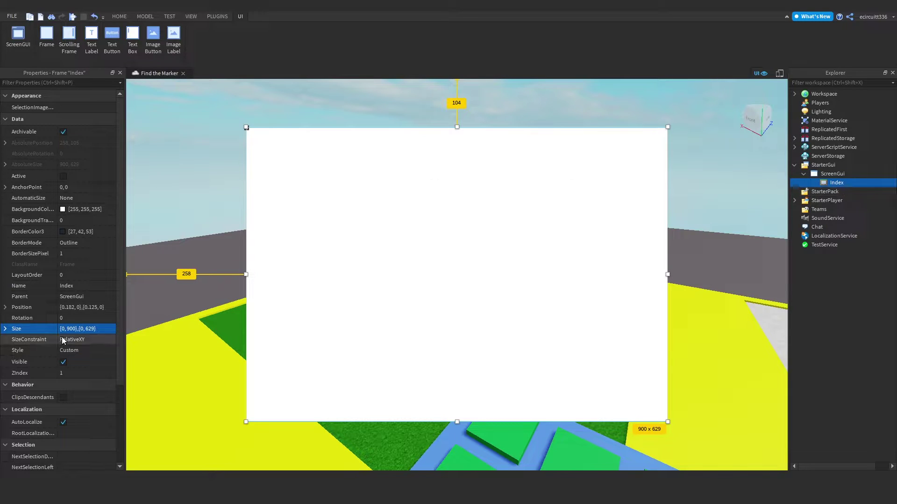
- Expand the Index frame's Size property down to its X component to examine the scale and offset values
left_click(67, 329)
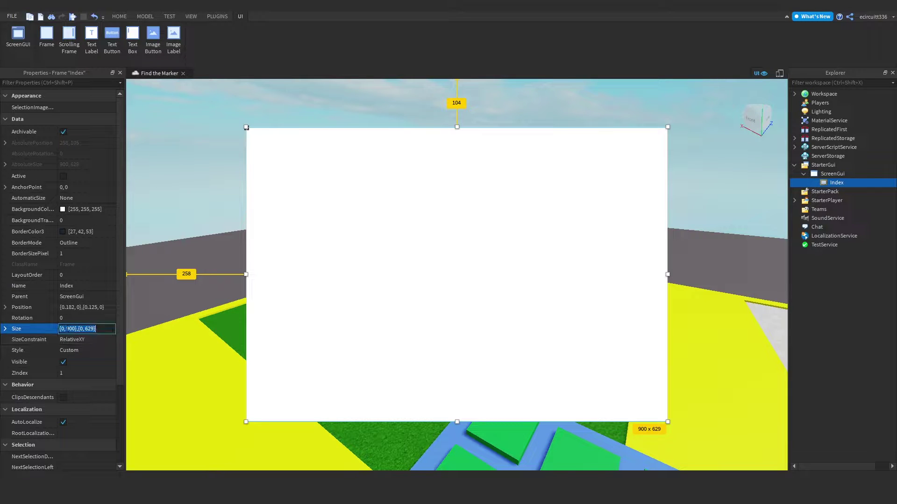
left_click(5, 328)
left_click(15, 340)
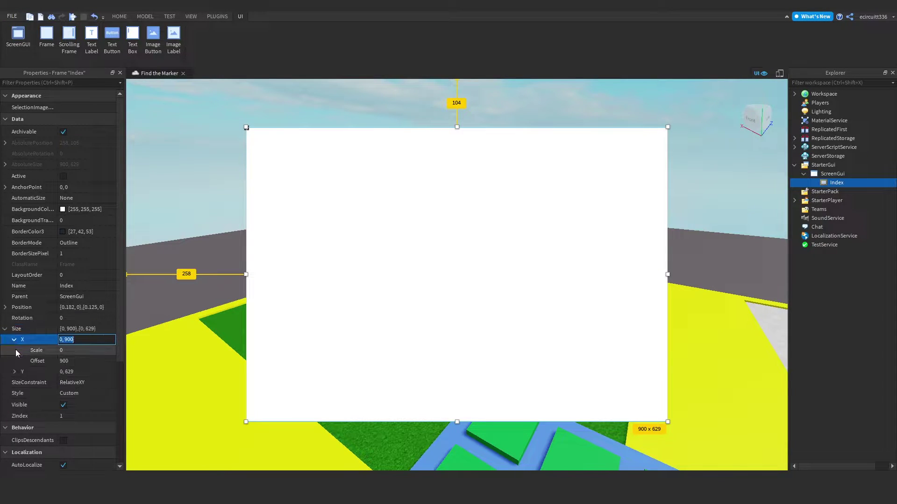
left_click(82, 363)
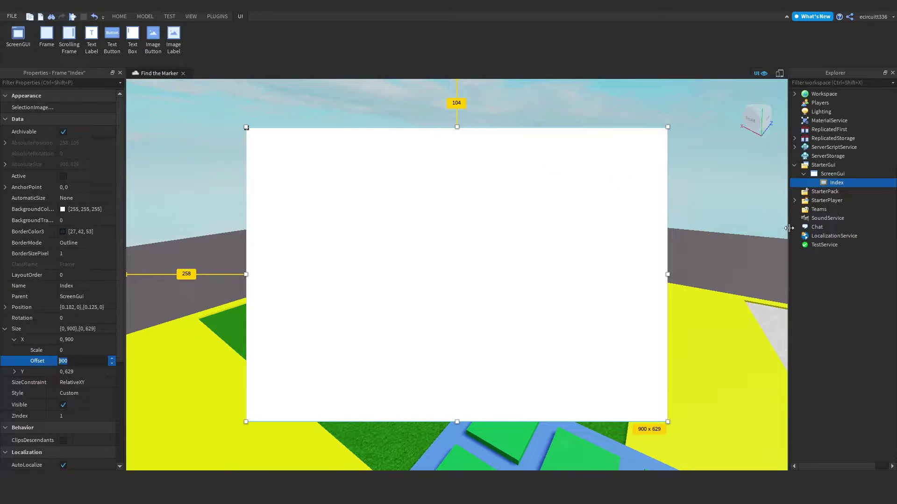
left_click_drag(789, 228, 785, 196)
- Preview the Index frame in the device emulator on iPhone 4S, iPhone 6 and iPhone X, then return to the normal view
left_click(192, 16)
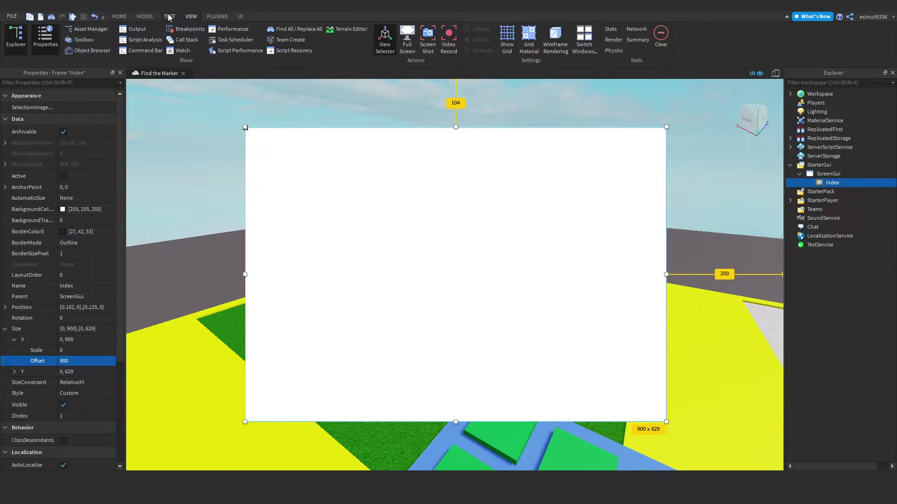
left_click(169, 16)
left_click(195, 36)
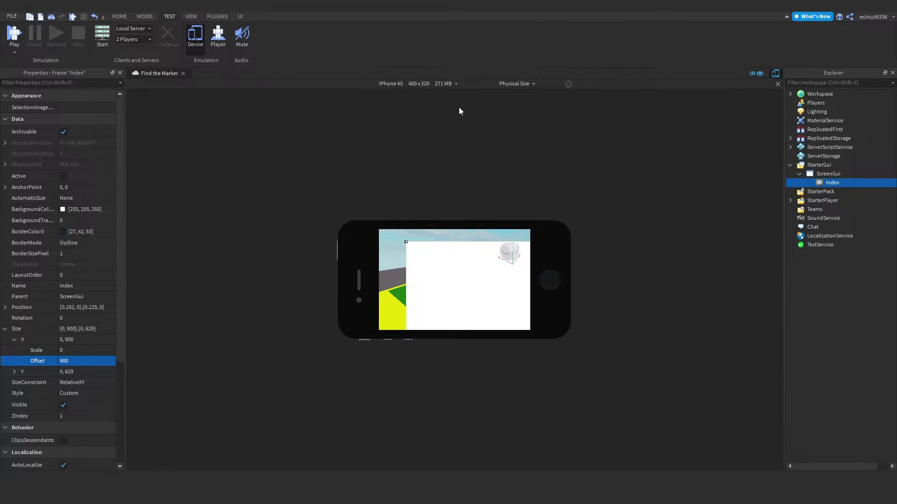
left_click(443, 88)
left_click(420, 132)
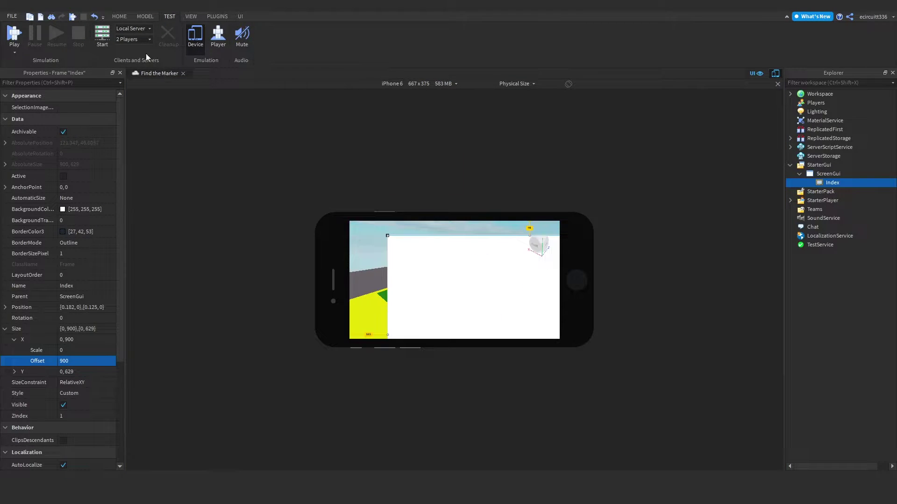
left_click(445, 84)
left_click(341, 153)
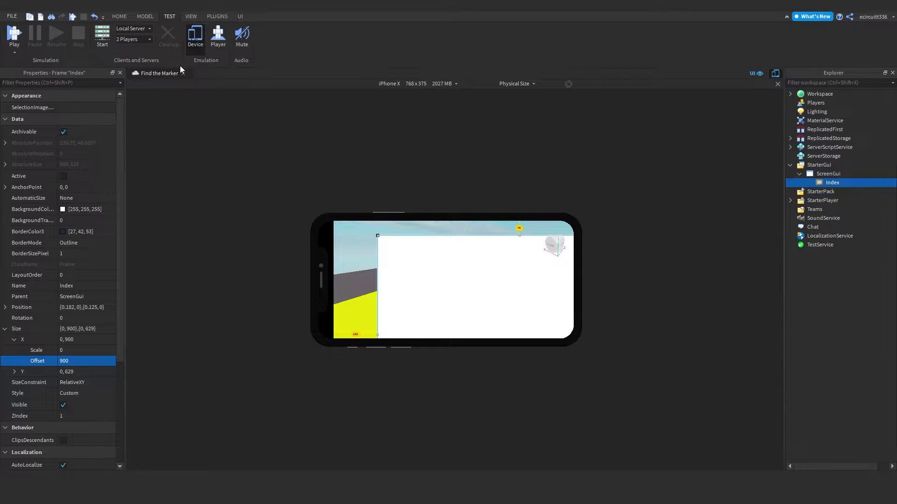
left_click(196, 36)
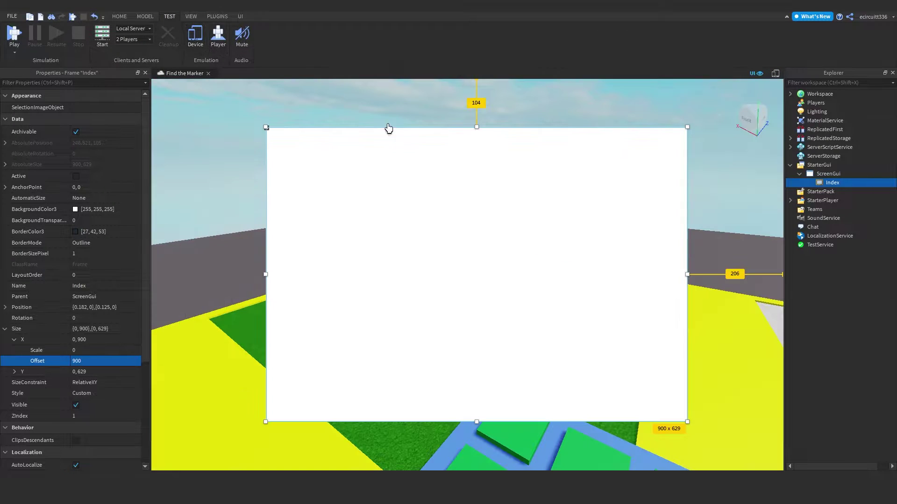
- Set the Index frame's Size to {0.5, 0},{0.5, 0} and move the frame to about {0.242, 0},{0.18, 0}
mouse_move(831, 187)
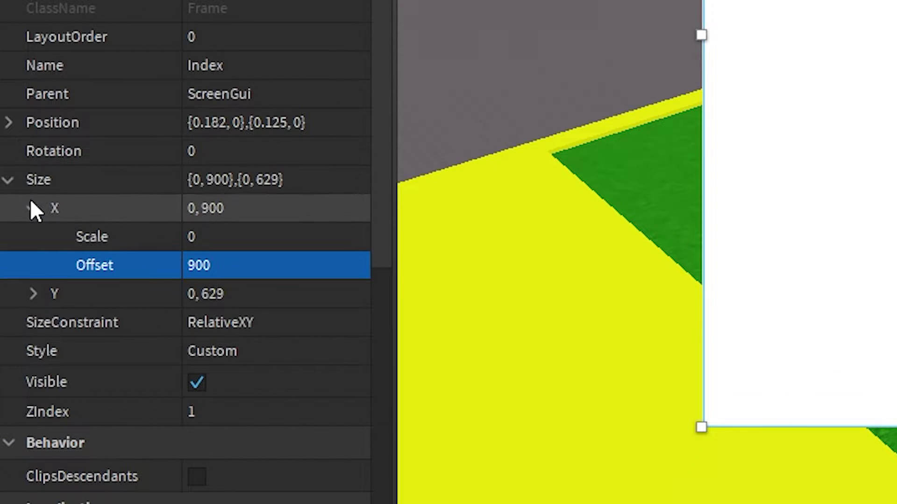
left_click(32, 208)
left_click(299, 179)
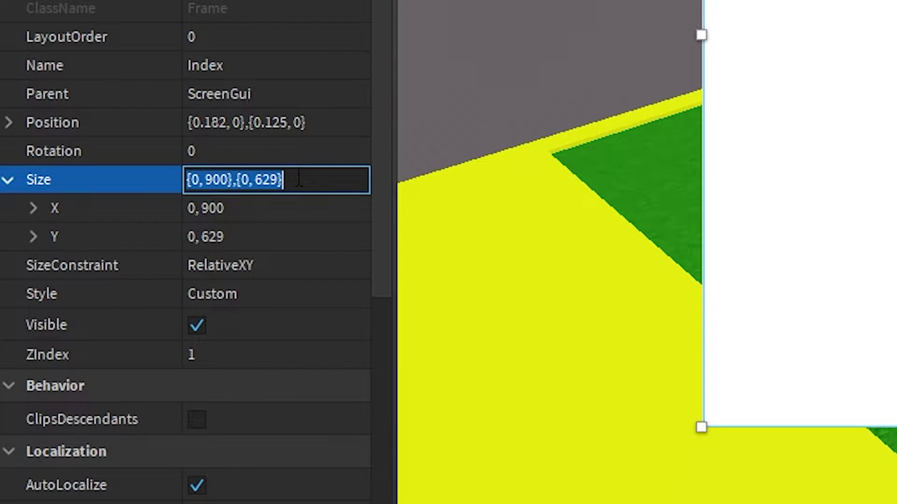
type("0.5, 0}")
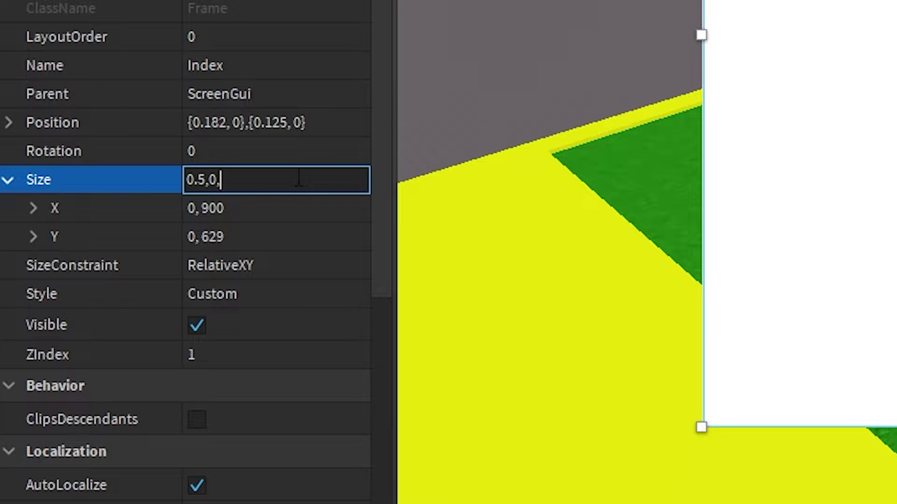
type(",{0.5, 0")
key("Return")
left_click_drag(617, 303, 621, 329)
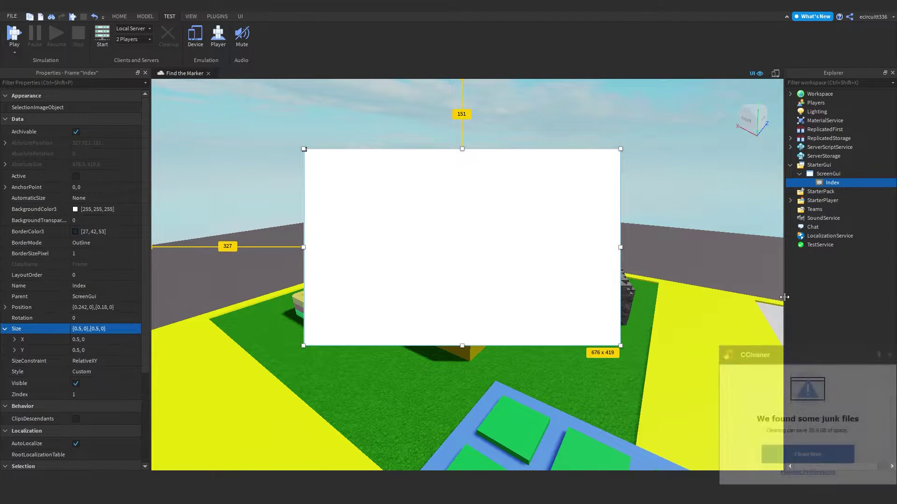
- Dismiss the CCleaner notification and enlarge the Index frame to about 864 × 562 pixels, centred in the viewport
left_click_drag(785, 297, 749, 301)
left_click(889, 356)
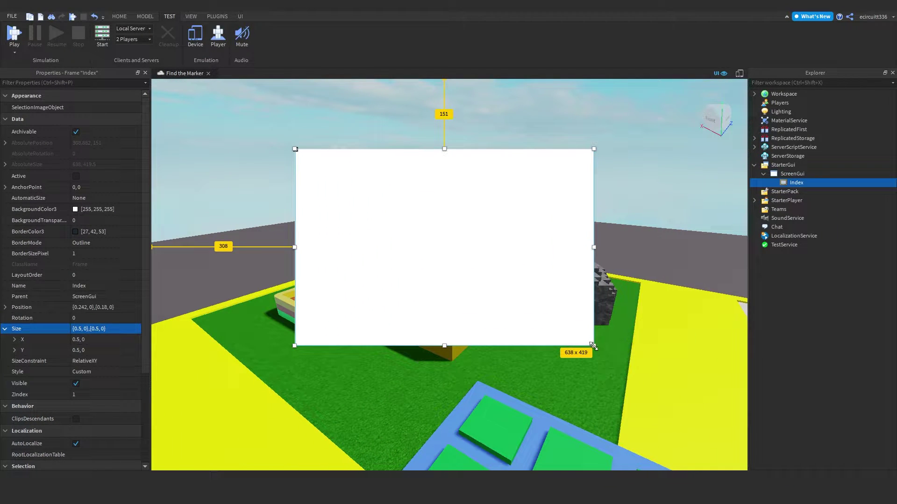
left_click_drag(593, 345, 616, 378)
left_click(112, 330)
left_click(5, 329)
mouse_move(561, 248)
left_mouse_down()
mouse_move(567, 234)
mouse_move(543, 251)
mouse_move(565, 248)
left_mouse_up()
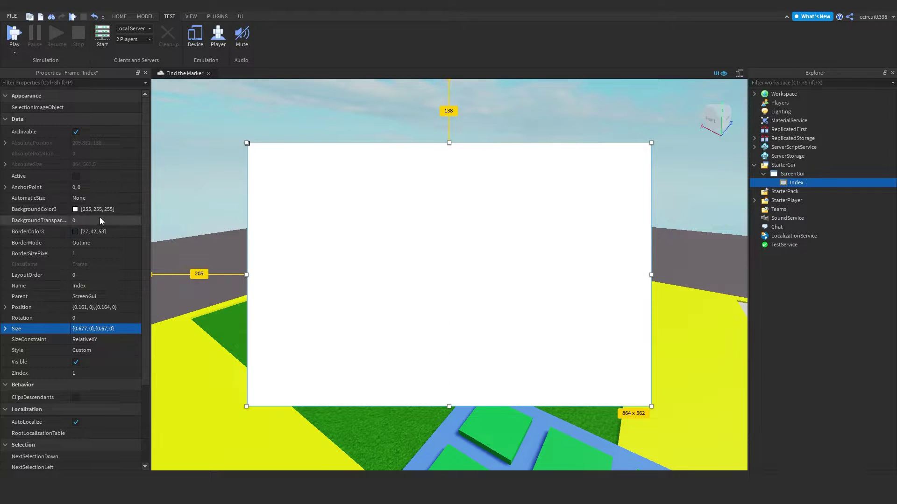
- Set the Index frame's background colour to light blue [0, 153, 255]
left_click(75, 210)
left_click_drag(473, 148, 738, 255)
left_click(737, 275)
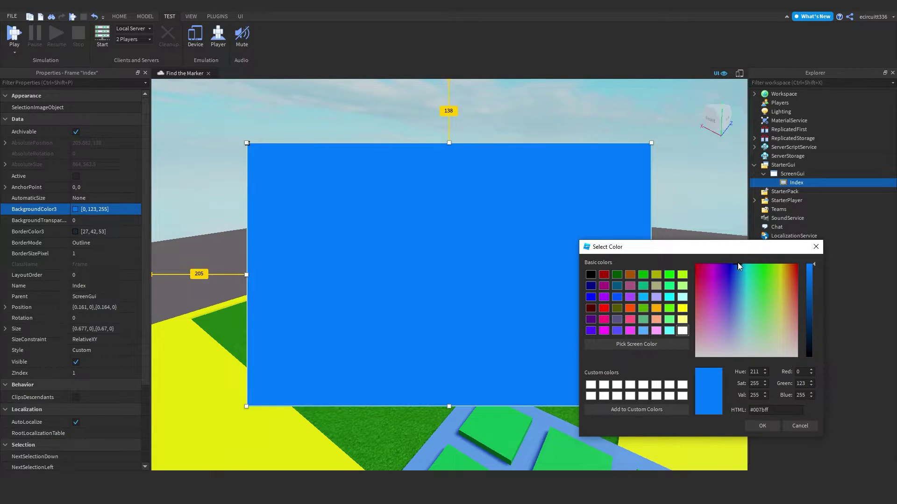
left_click(739, 264)
left_click_drag(746, 309, 740, 253)
left_click(763, 425)
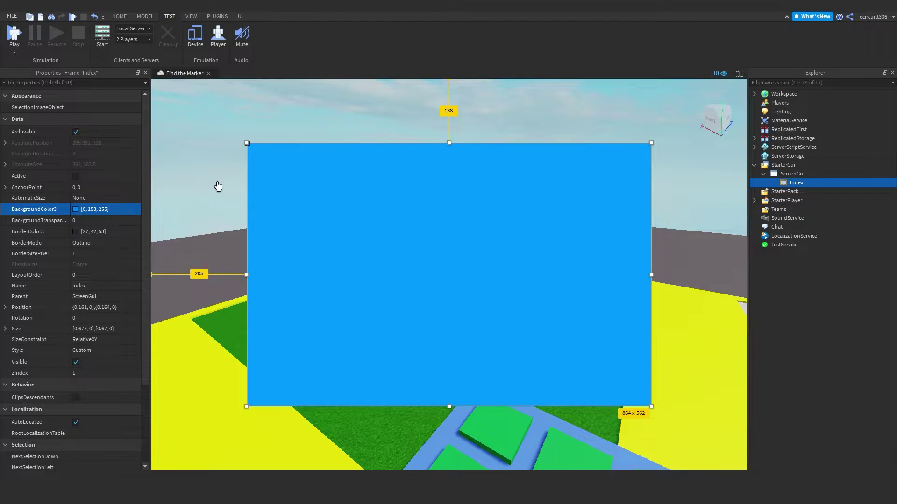
- Add a UICorner to the Index frame and set its CornerRadius to 1, 0
right_click_drag(218, 187, 218, 186)
left_click(810, 183)
type("ui")
left_click(783, 214)
left_click(94, 108)
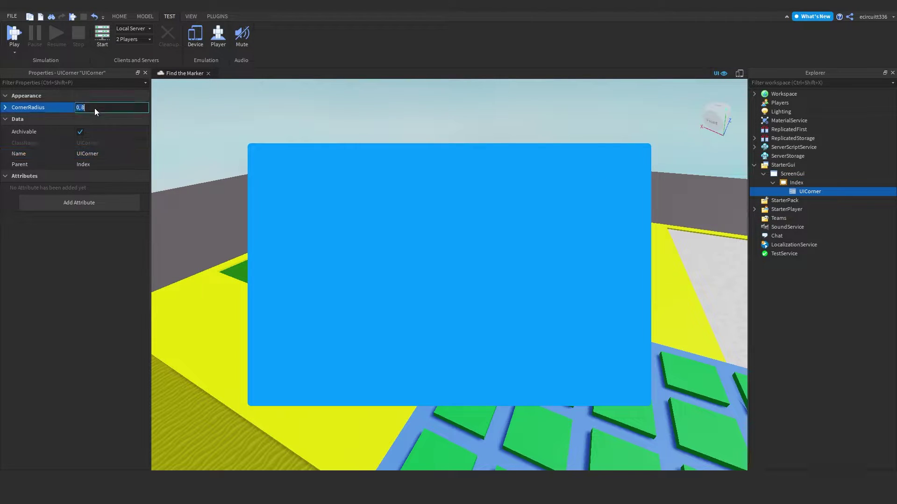
type("1,0")
key("Return")
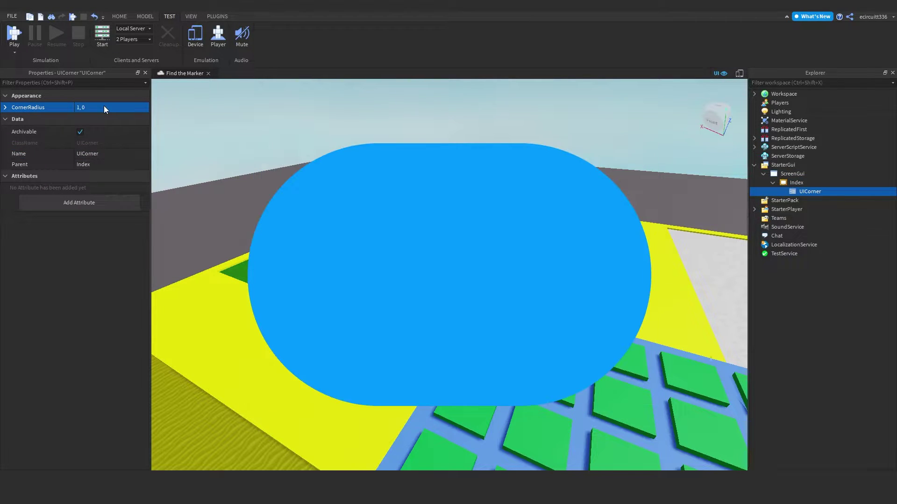
- Try a UICorner CornerRadius Scale of 0.2 on the Index frame and settle on 0.05
left_click(5, 107)
left_click(91, 117)
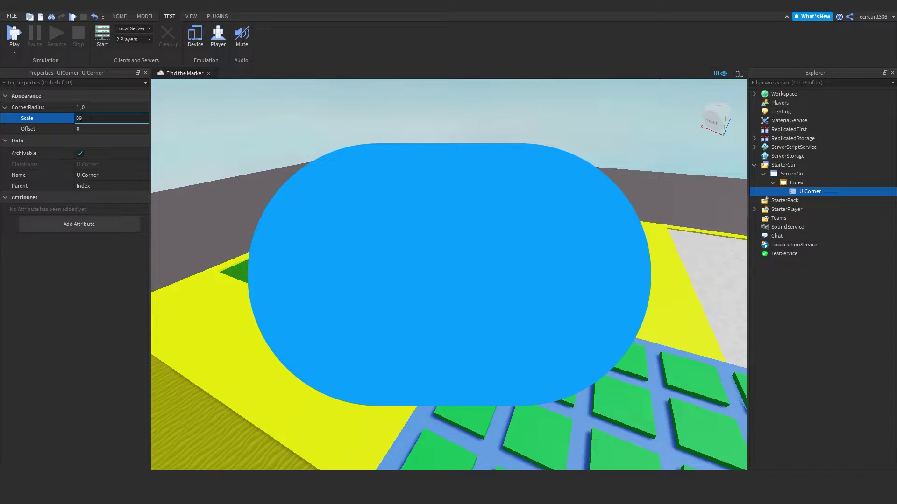
type("0.2")
key("Return")
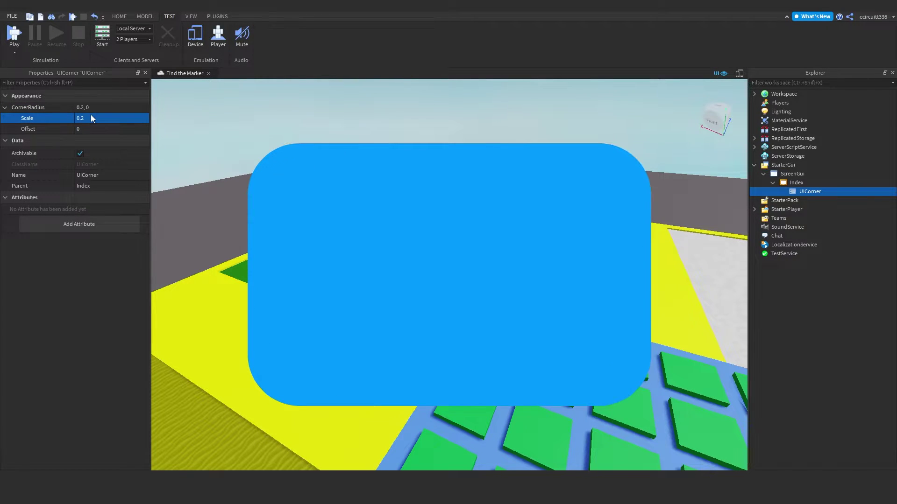
left_click(91, 116)
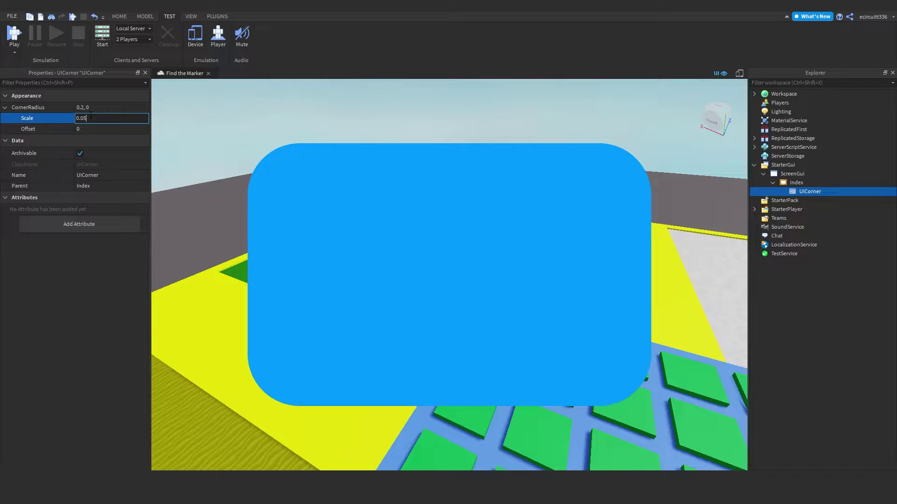
type("0.05")
key("Return")
- Add a TextLabel to the Index frame and set its Size to {0.2, 0},{0.2, 0}
left_click(792, 183)
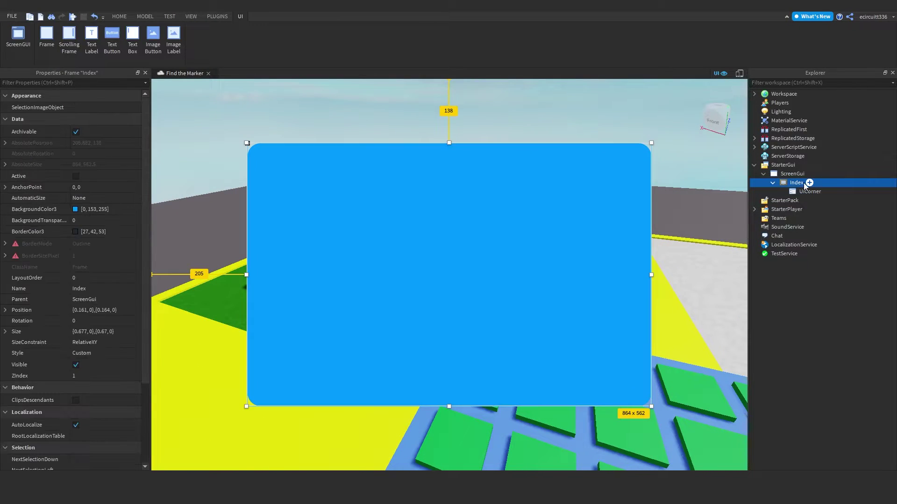
left_click(809, 183)
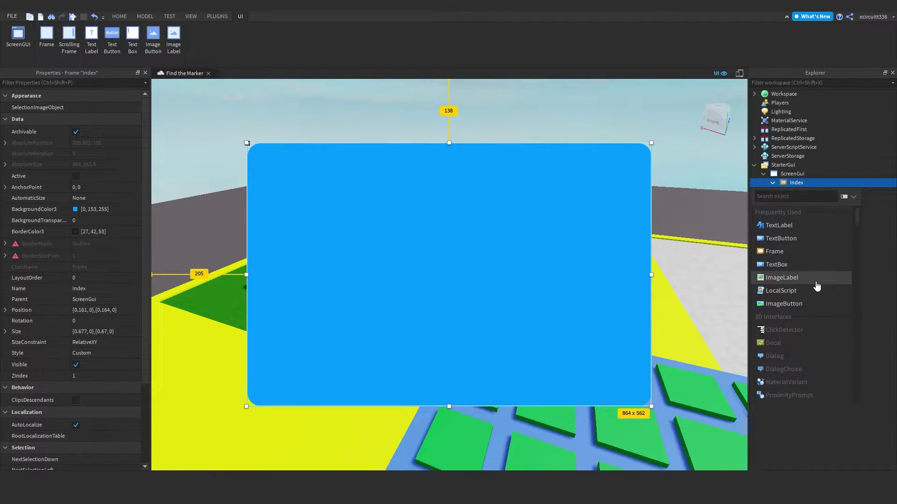
left_click(788, 226)
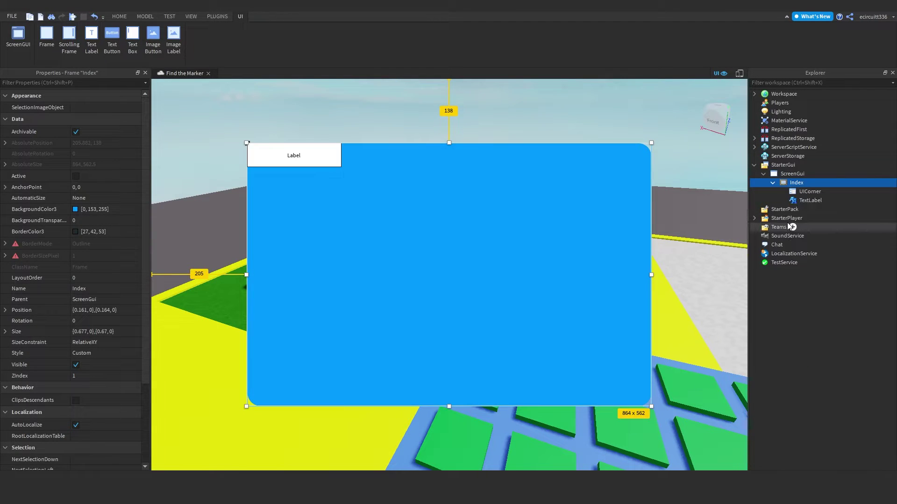
left_click(804, 201)
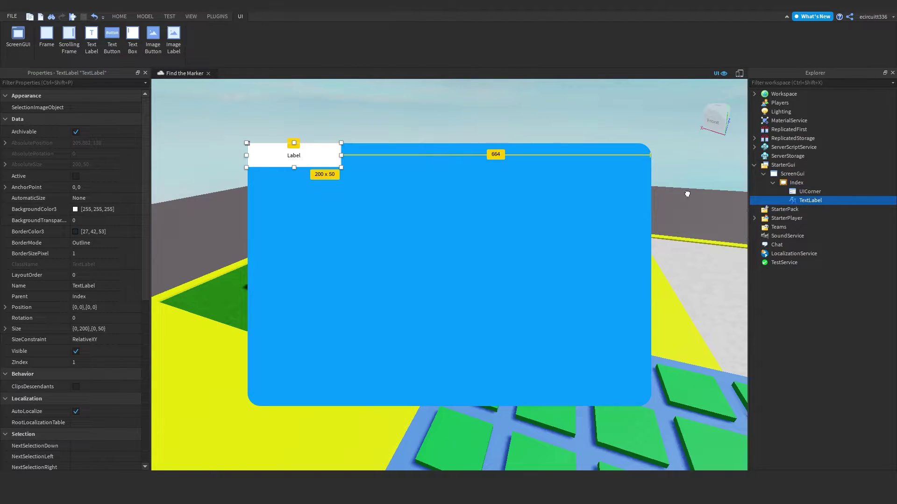
left_click(91, 332)
type(".")
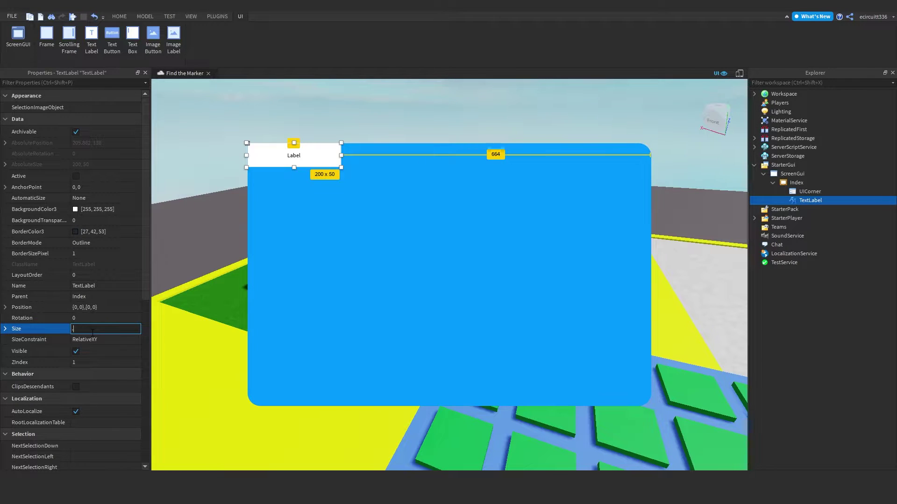
type("2,0,.2,0")
key("Return")
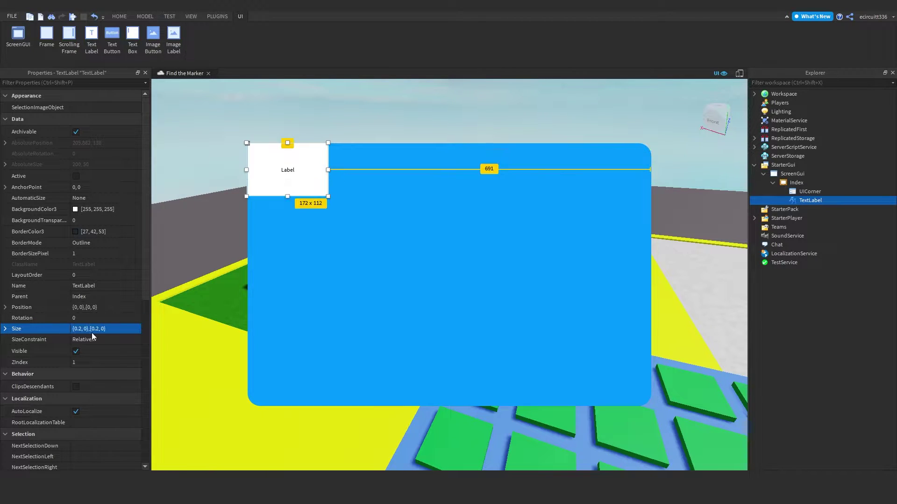
- Resize the text label to about 150 × 150 pixels, about 25 pixels from the frame's left and top edges
left_click_drag(329, 196, 309, 207)
right_click_drag(727, 295, 727, 295)
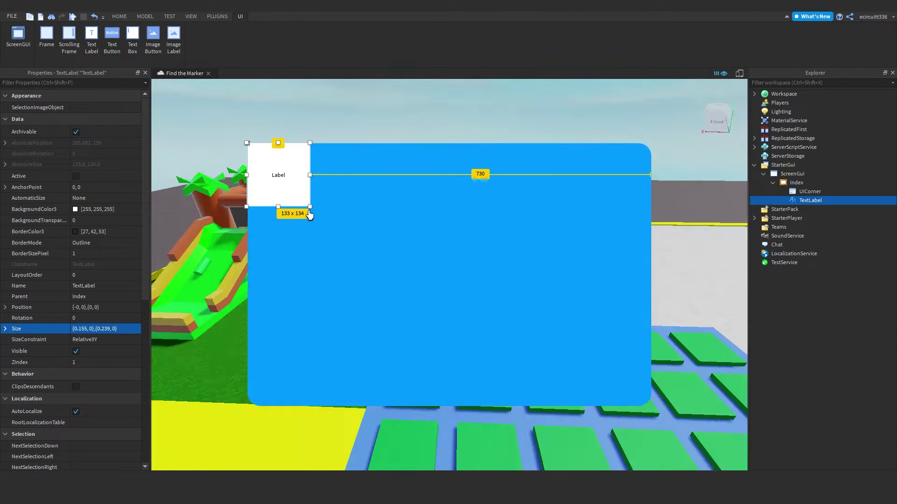
left_click_drag(309, 206, 312, 214)
mouse_move(313, 178)
left_mouse_down()
mouse_move(326, 178)
mouse_move(300, 186)
mouse_move(308, 193)
left_mouse_up()
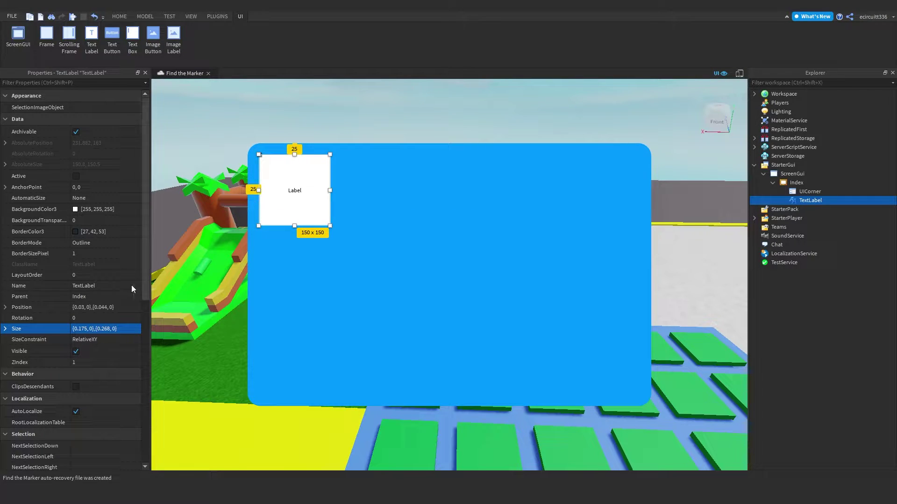
- Duplicate the text label twice and stack the copies below it in a column along the frame's left side
left_click(787, 194)
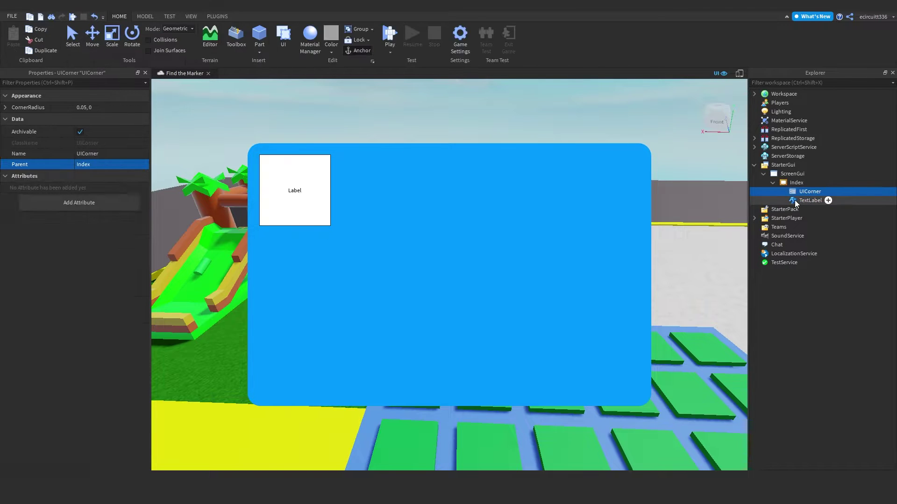
left_click(795, 201)
key("ctrl+d")
left_click_drag(316, 190, 316, 260)
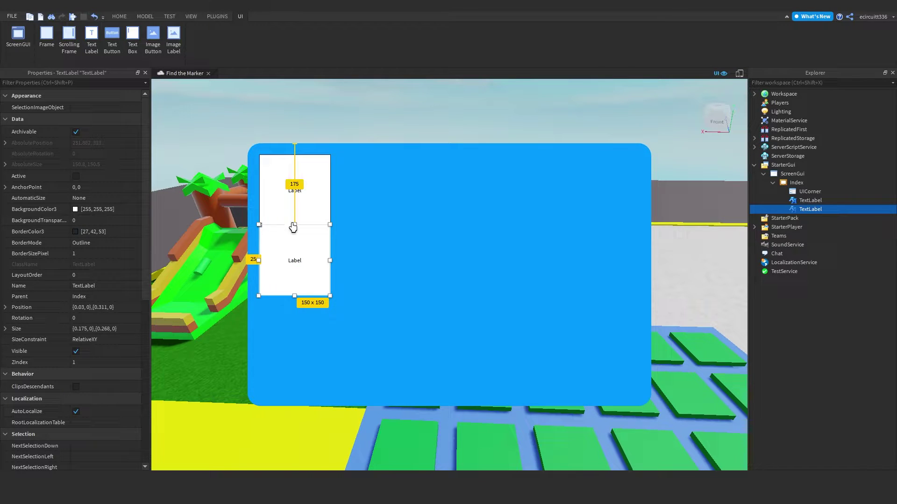
left_click_drag(293, 245, 294, 251)
left_click(812, 200)
left_click(802, 217)
left_click(801, 209)
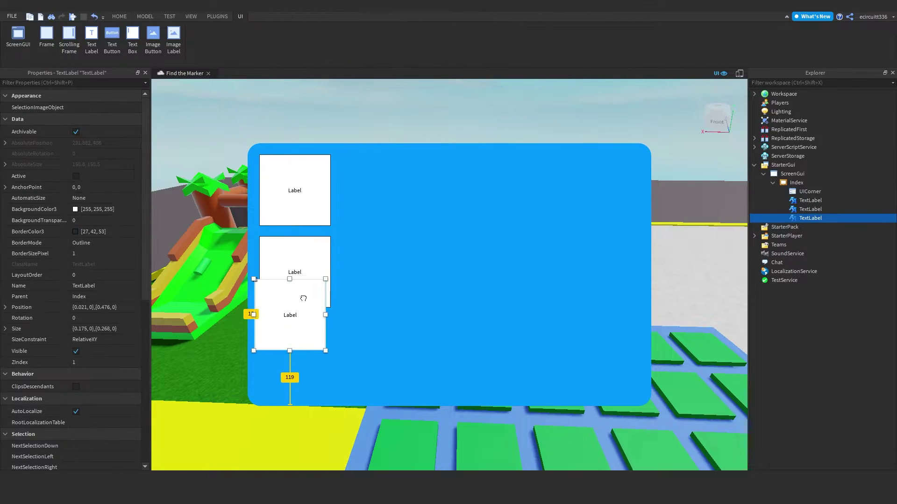
left_click_drag(303, 300, 310, 332)
- Shrink all three text labels together to about 119 × 119 pixels each
left_click(808, 200)
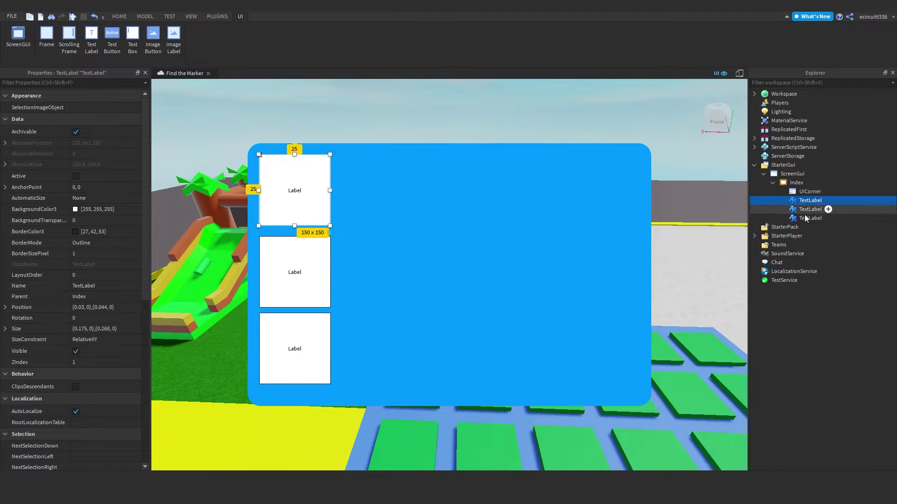
left_click(827, 219, "shift")
left_click_drag(331, 392, 308, 334)
- Move the middle text label to about 168 pixels from the frame's top edge, aligned with the first label
left_click(808, 201)
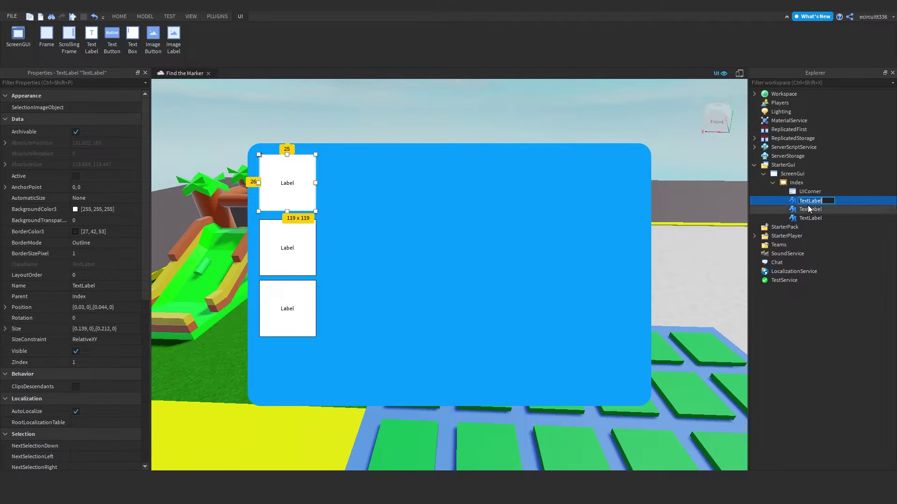
left_click(809, 208)
left_click_drag(285, 245, 285, 235)
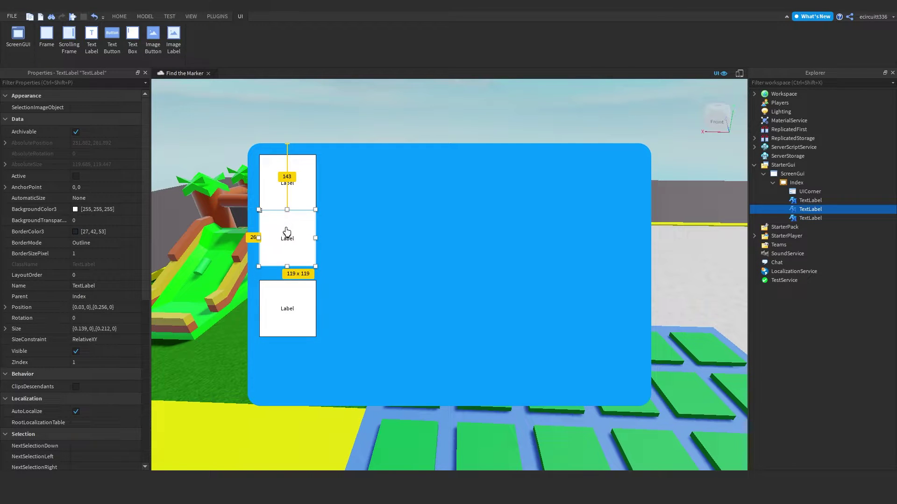
left_click_drag(295, 232, 293, 239)
- Try the third text label closer to the middle one and delete it
left_click(807, 219)
left_click_drag(290, 308, 291, 287)
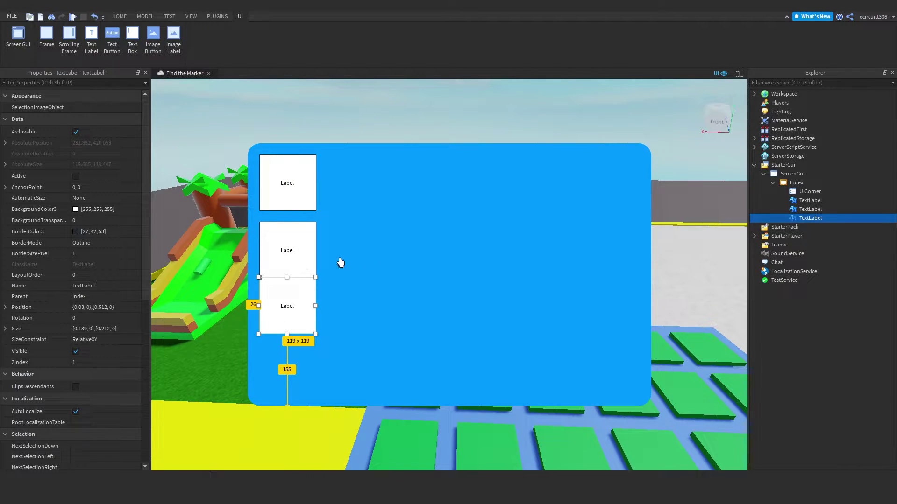
key("Delete")
- Try duplicating both text labels with the copies stacked below the originals, and remove the copies
left_click(811, 209)
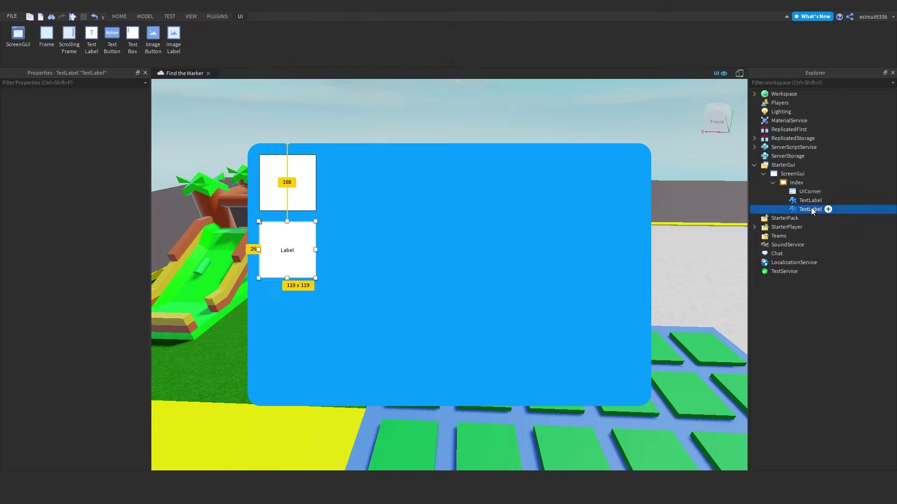
left_click(810, 201, "ctrl")
key("ctrl+d")
left_click_drag(294, 190, 297, 322)
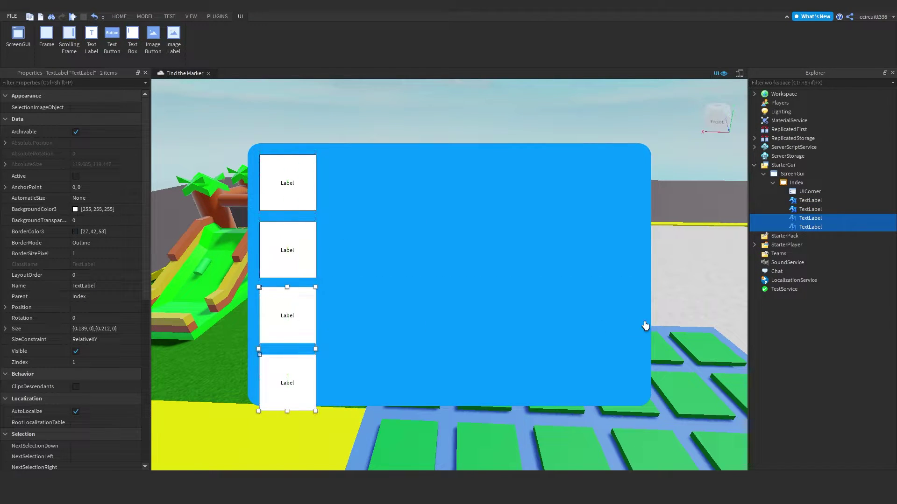
key("ctrl+z")
key("Delete")
- Select both remaining text labels in the Index frame
left_click(807, 210)
left_click(794, 201, "ctrl")
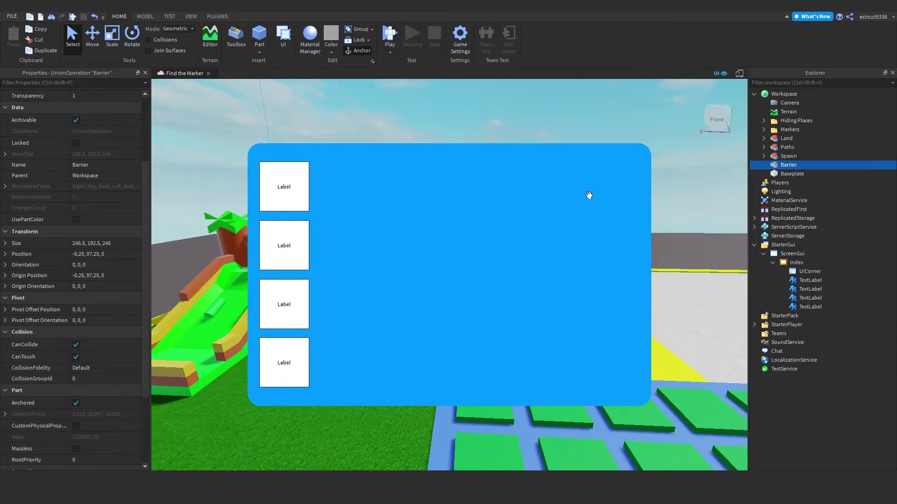
- Rename the top text label in the column as Grass
key("s")
right_click_drag(621, 206, 620, 206)
key("a")
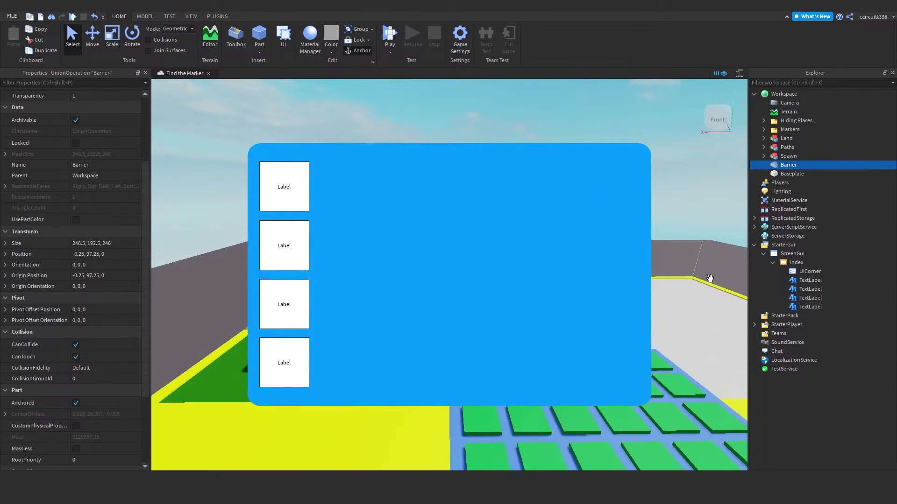
left_click(800, 290)
left_click(803, 281)
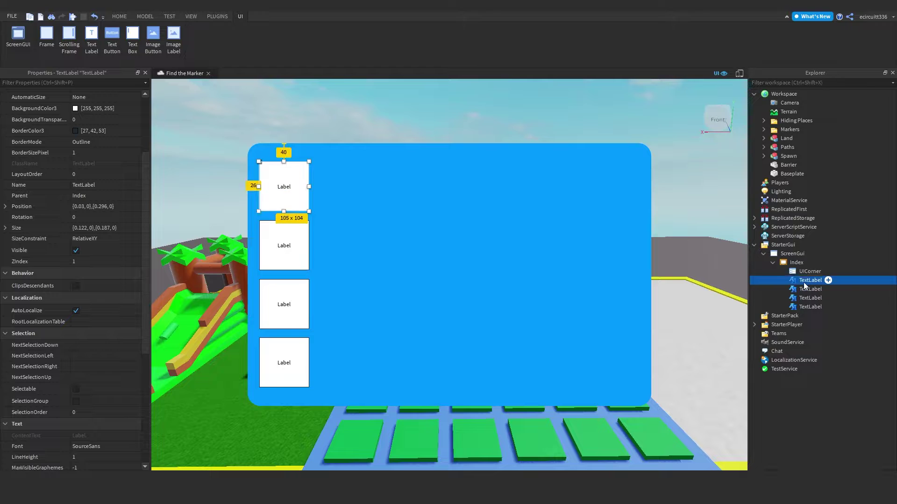
key("F2")
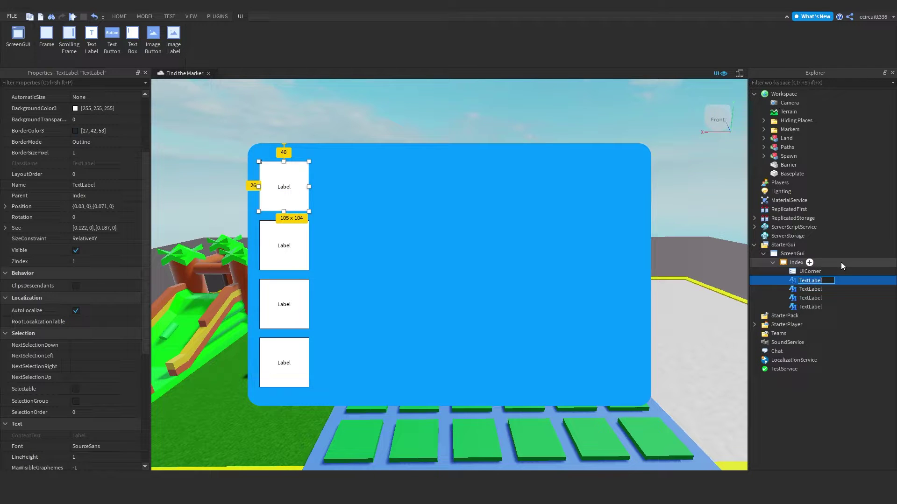
type("Grass")
key("Return")
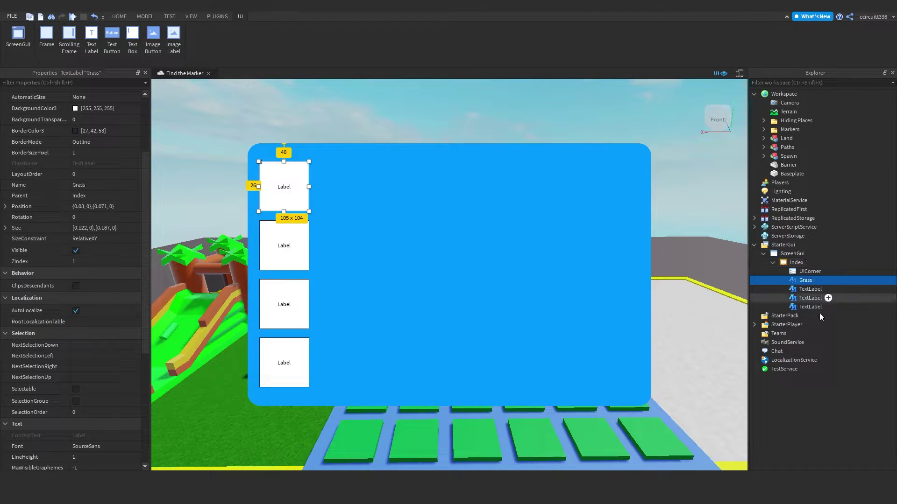
- Check the sectors of the Land model and rename the second text label in the column as Desert
left_click(811, 290)
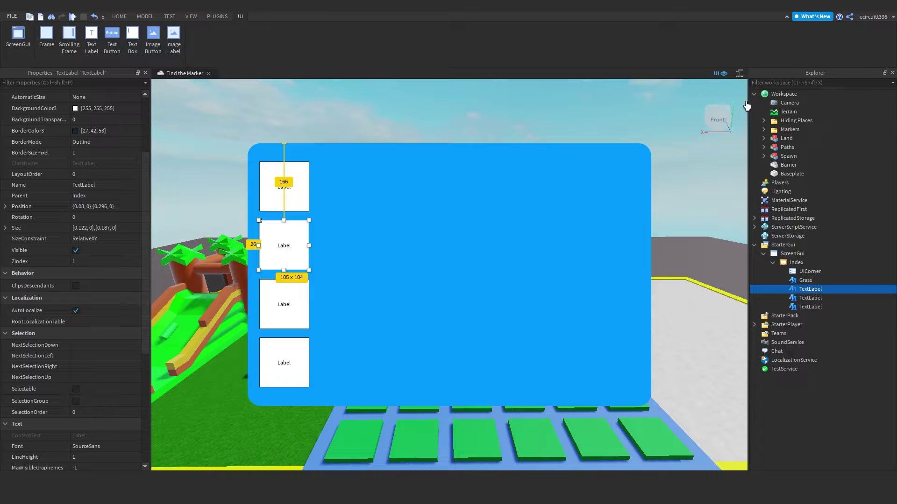
left_click(763, 139)
double_click(779, 152)
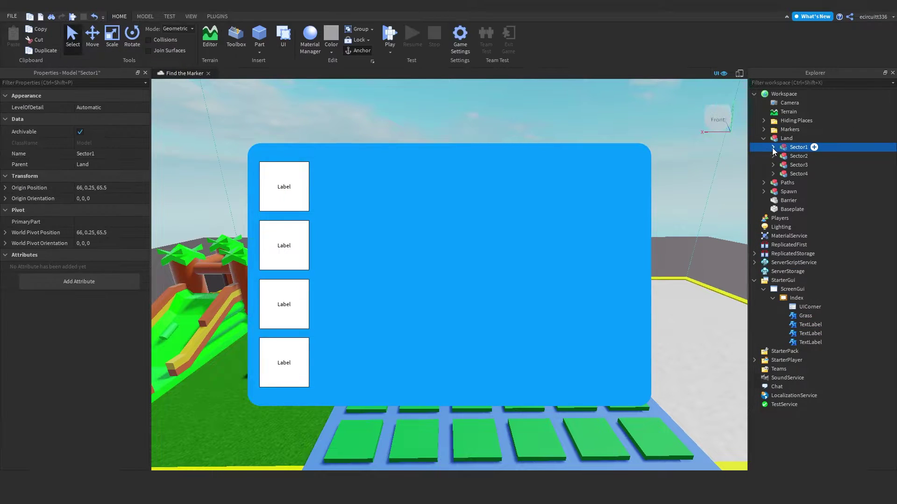
left_click(773, 147)
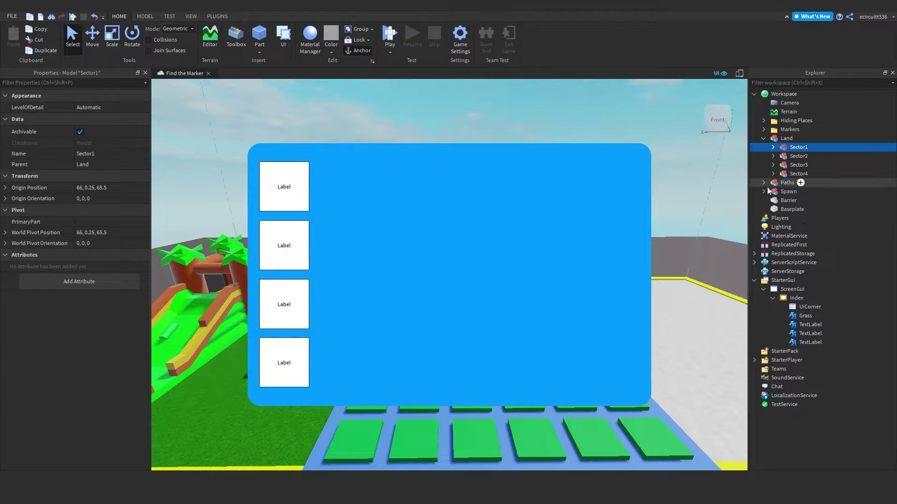
left_click(806, 318)
left_click(802, 327)
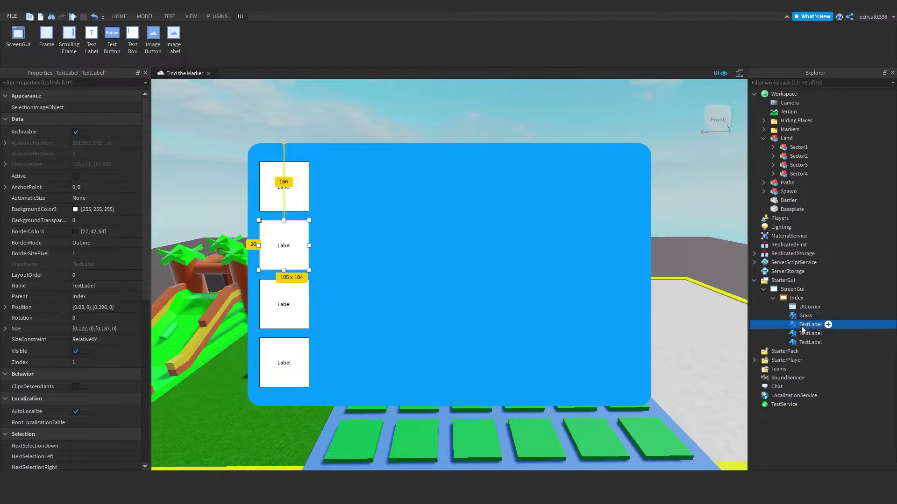
left_click(805, 325)
type("Desert")
key("Tab")
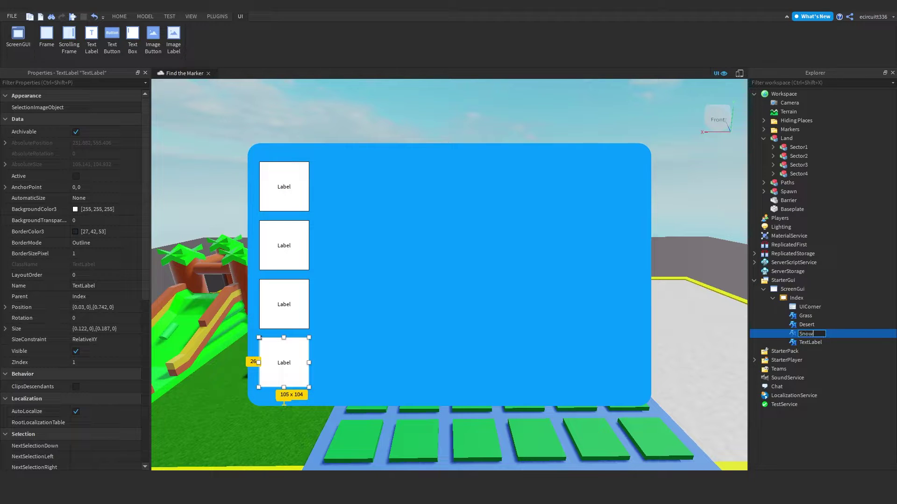
- Name the bottom text label Snow and the third label in the column Rock
key("Return")
left_click(817, 343)
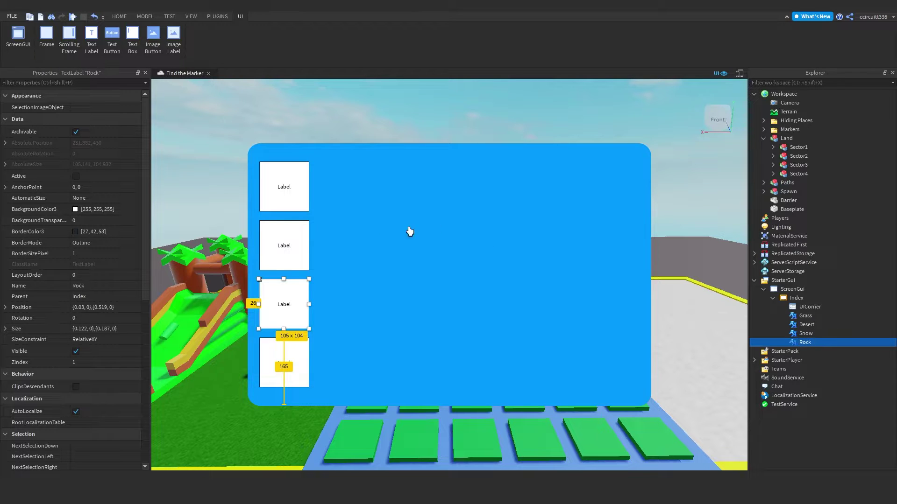
- Set the Grass label's background colour to bright green
right_click_drag(659, 217, 670, 219)
left_click(807, 332)
left_click(806, 326)
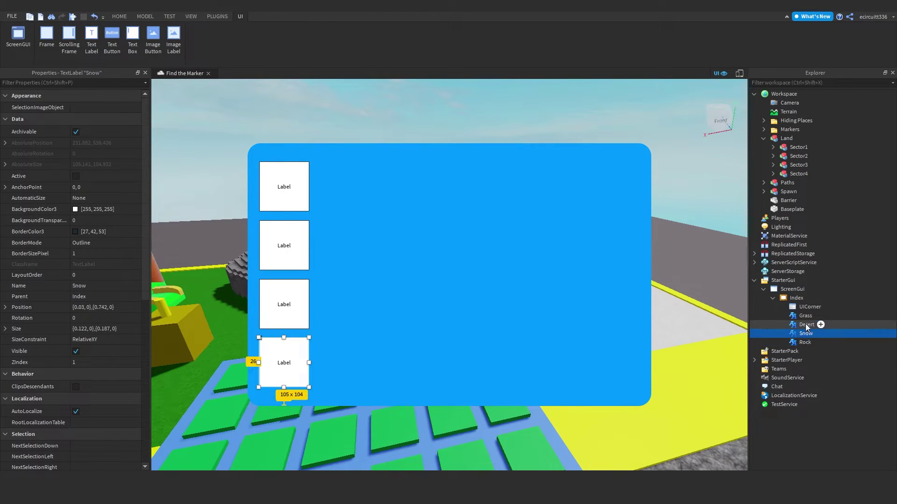
left_click(807, 317)
right_click_drag(636, 265, 603, 263)
scroll(134, 330, "down", 4)
scroll(44, 183, "up", 5)
left_click(75, 142)
left_click_drag(484, 173, 508, 159)
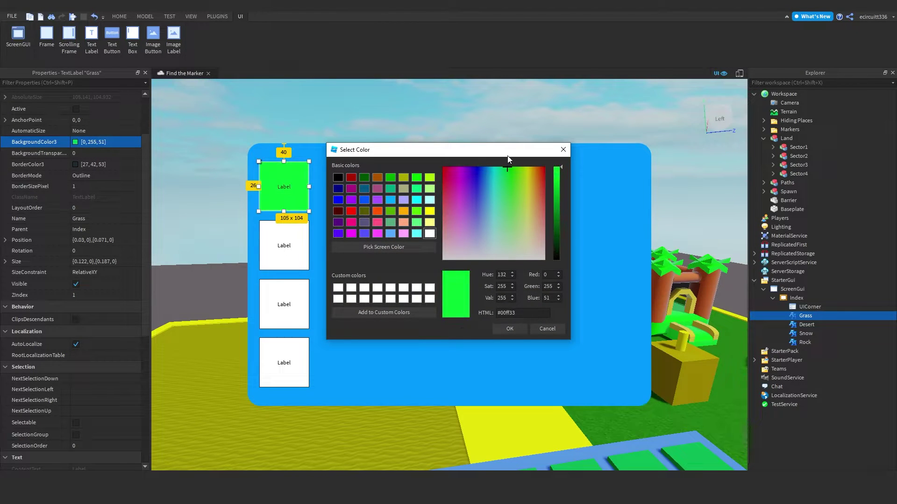
left_click(516, 330)
- Set the Grass label's TextStrokeTransparency to 0
scroll(122, 281, "down", 5)
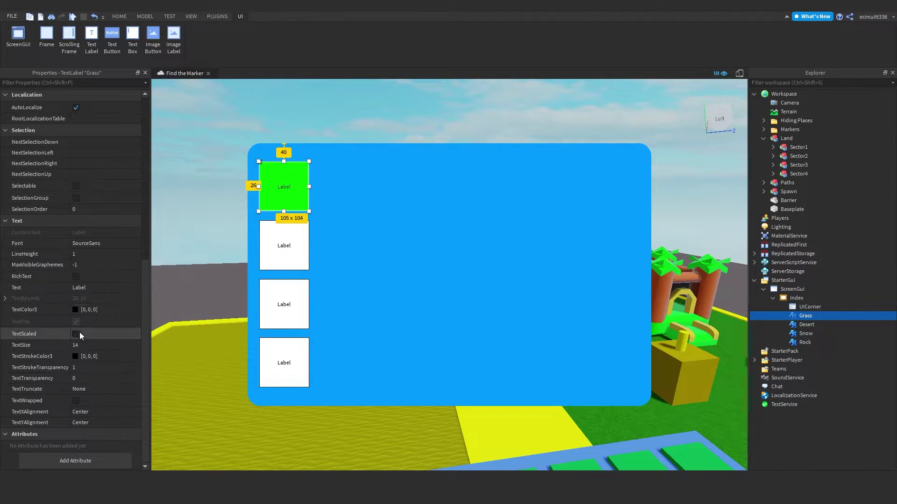
left_click(88, 369)
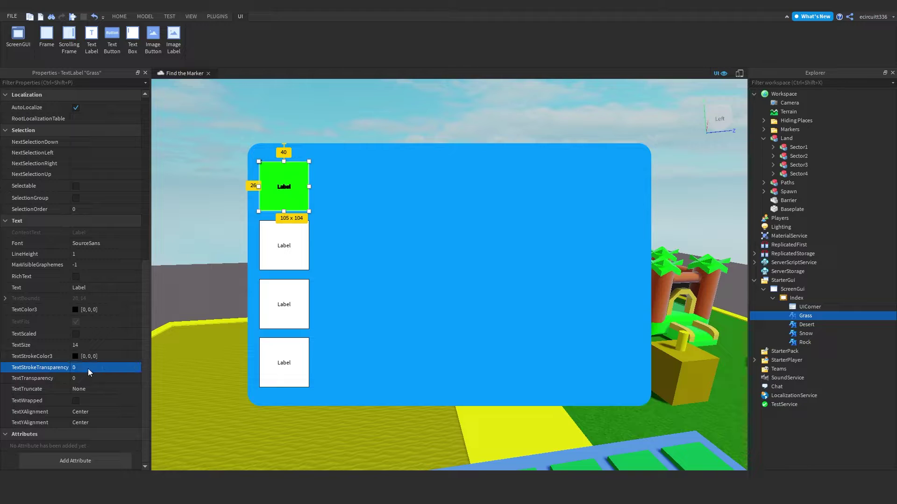
- Set the Grass label's text colour to white (255, 255, 255) and turn on TextScaled
left_click(76, 310)
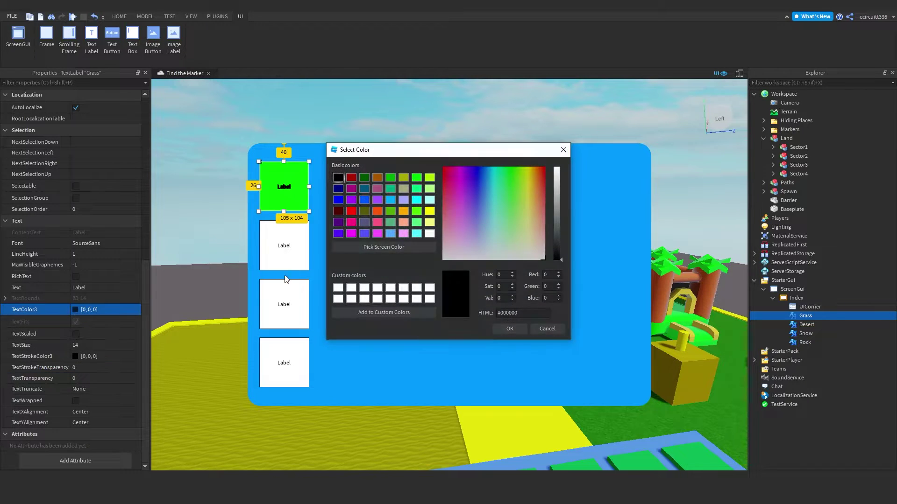
left_click_drag(558, 178, 557, 164)
left_click(509, 329)
left_click(78, 335)
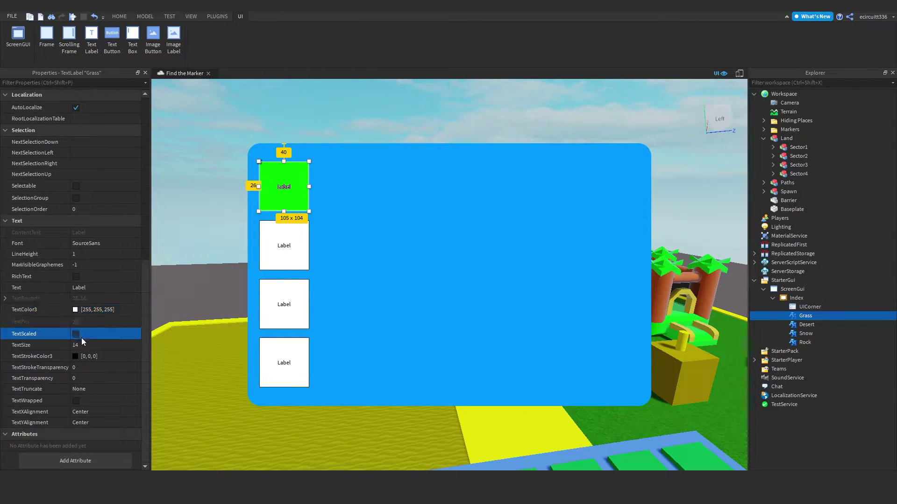
- Change the Grass label's displayed text to Grass
left_click(84, 287)
type("Grass")
key("Return")
- Set the Desert label's TextStrokeTransparency to 0 and its text colour to white (255, 255, 255)
left_click(284, 245)
left_click(79, 368)
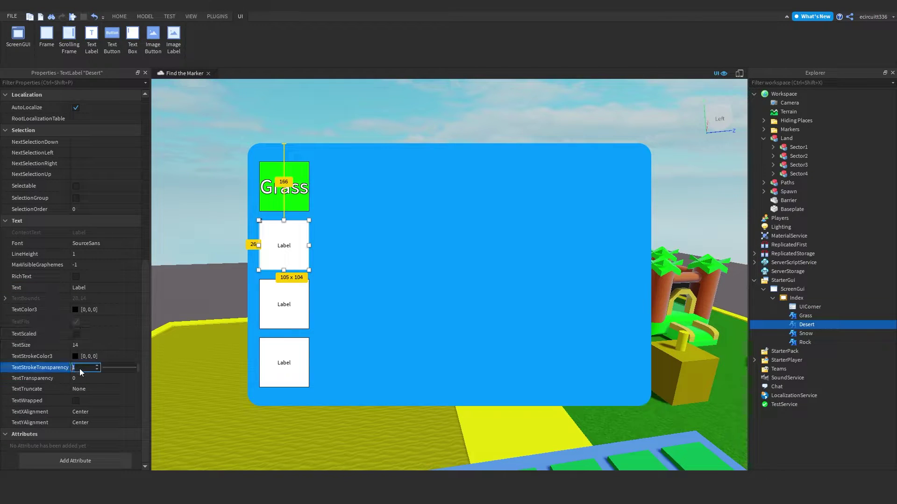
key("Return")
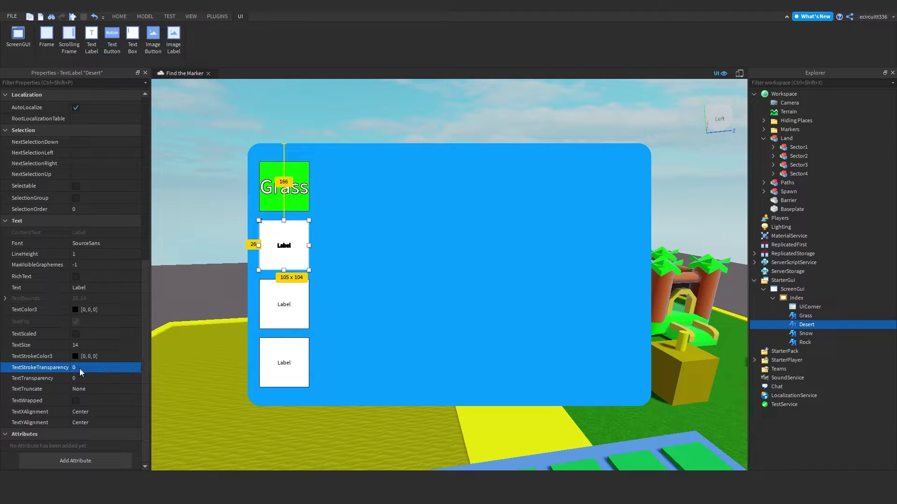
left_click(75, 309)
left_click_drag(552, 223, 554, 147)
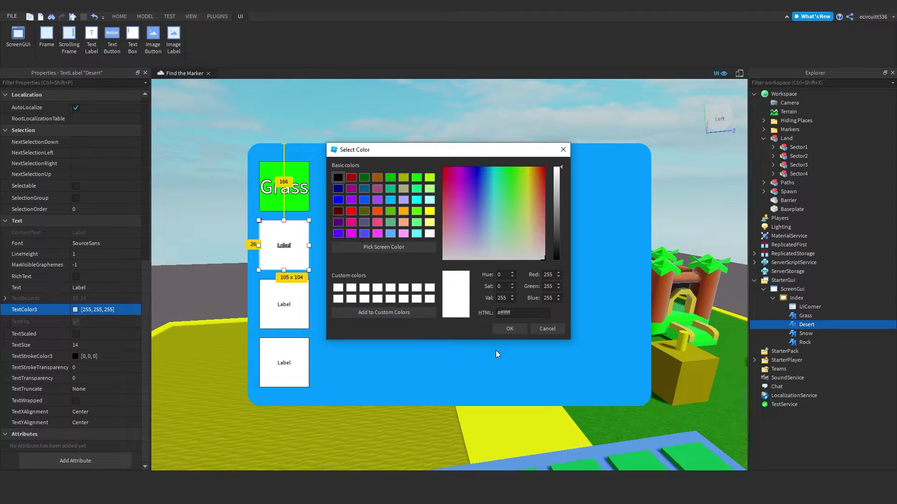
left_click(509, 328)
- Change the Desert label's displayed text to Desert
left_click(117, 288)
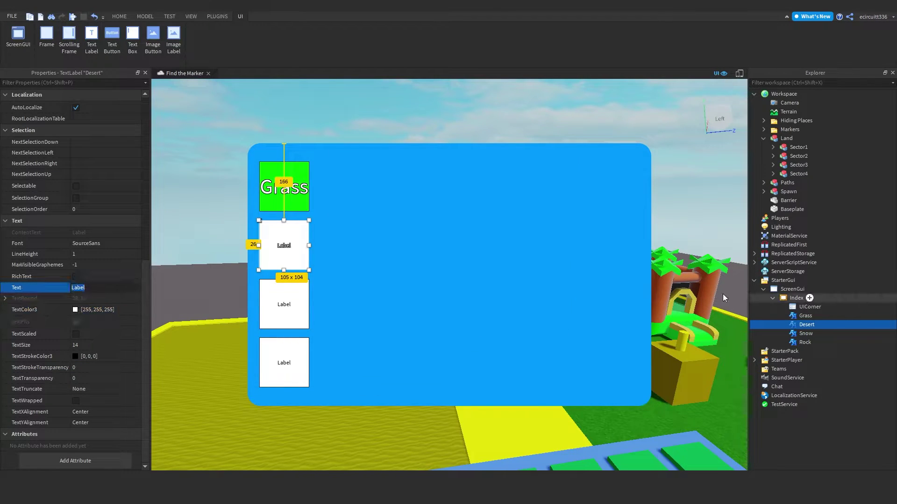
type("Desert")
key("Return")
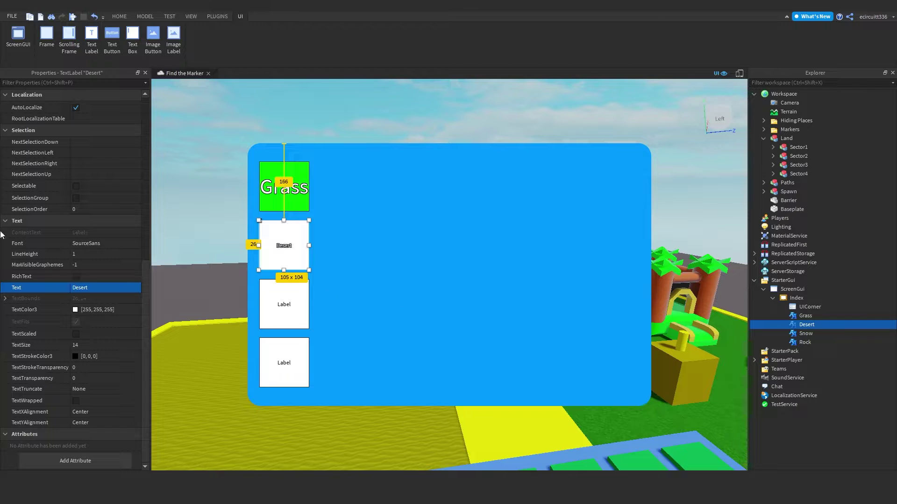
- Set the Desert label's background colour to bright yellow and turn on TextScaled
scroll(70, 233, "up", 10)
left_click(74, 209)
left_click(531, 167)
left_click_drag(531, 163, 527, 163)
left_click(517, 332)
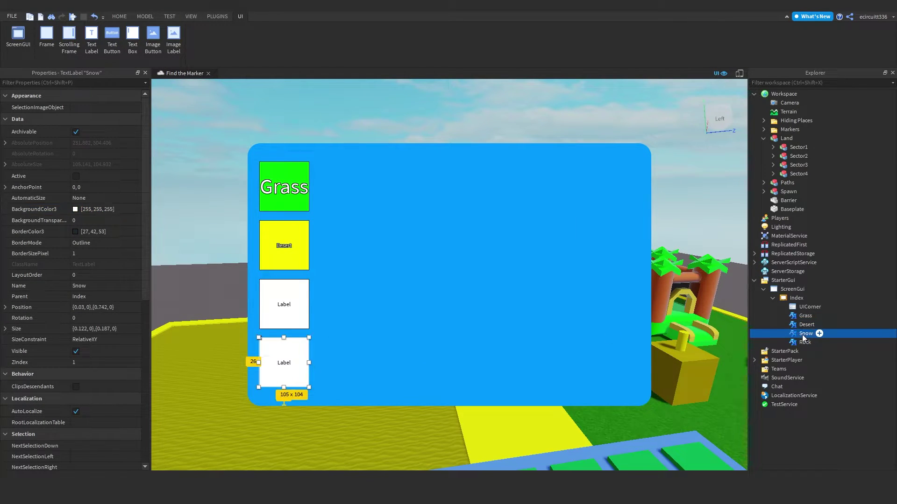
scroll(76, 313, "down", 10)
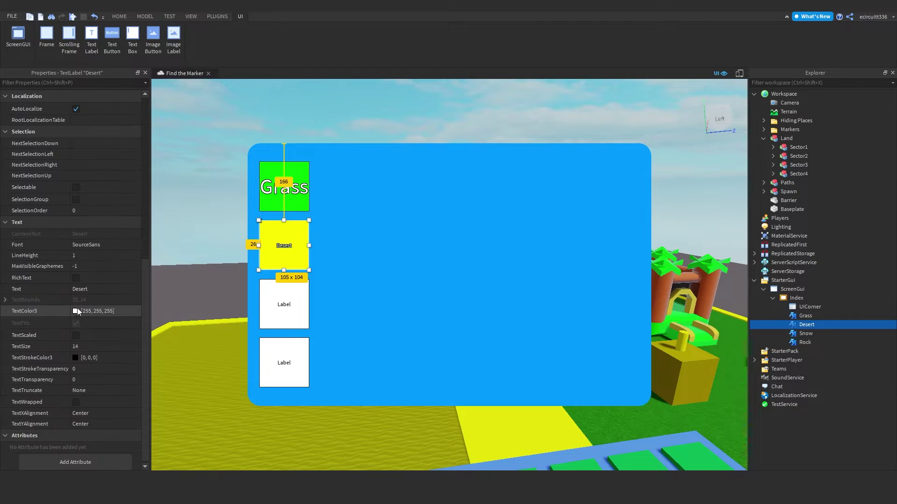
left_click(76, 336)
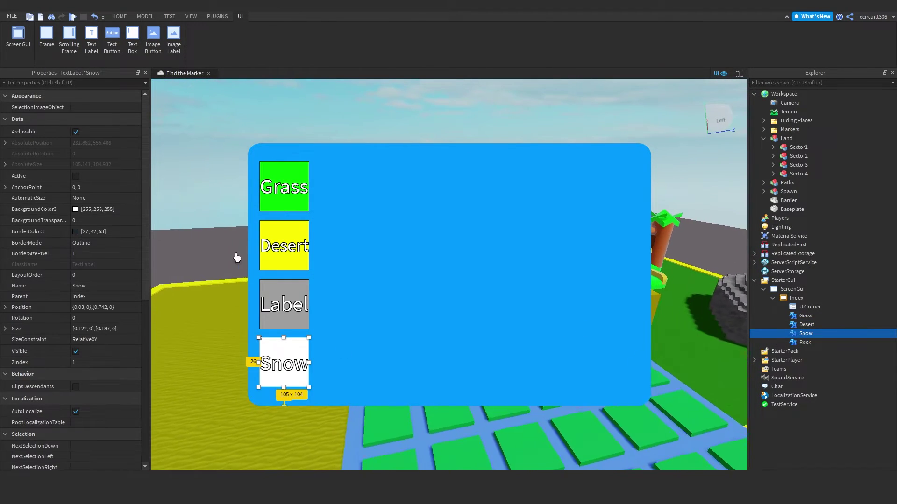
- Add a folder inside the Index frame and name it Sectors
right_click_drag(383, 200, 380, 208)
left_click(797, 299)
left_click(795, 290)
left_click(797, 299)
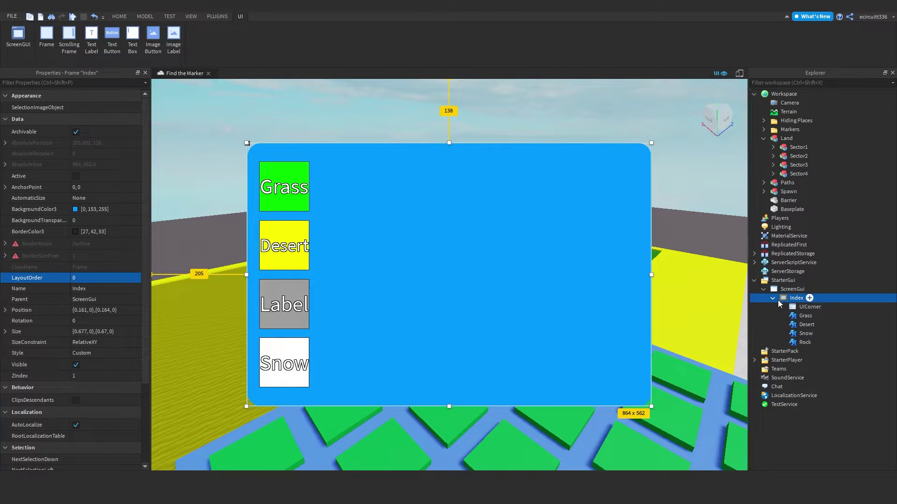
left_click(810, 299)
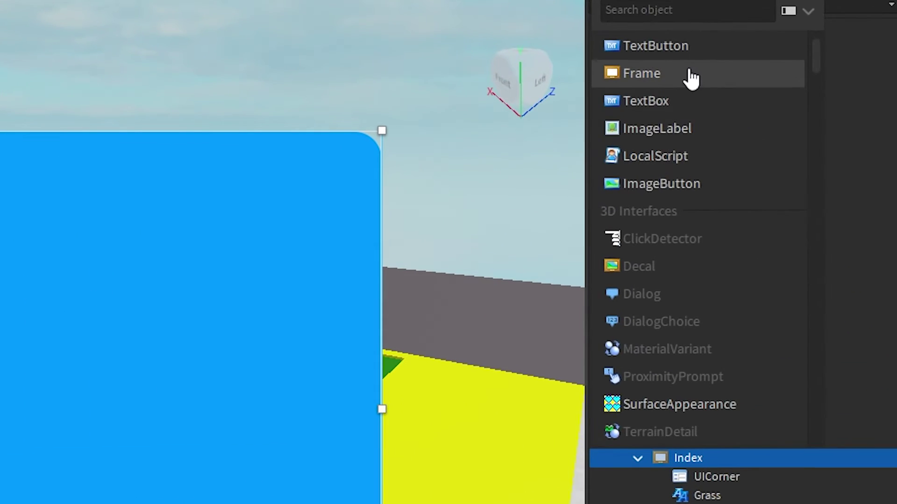
type("f")
left_click(790, 100)
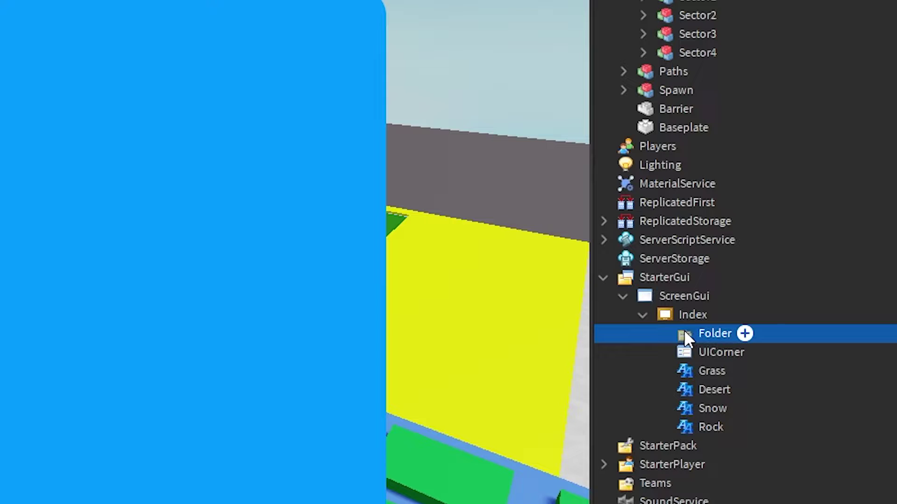
key("F2")
type("D")
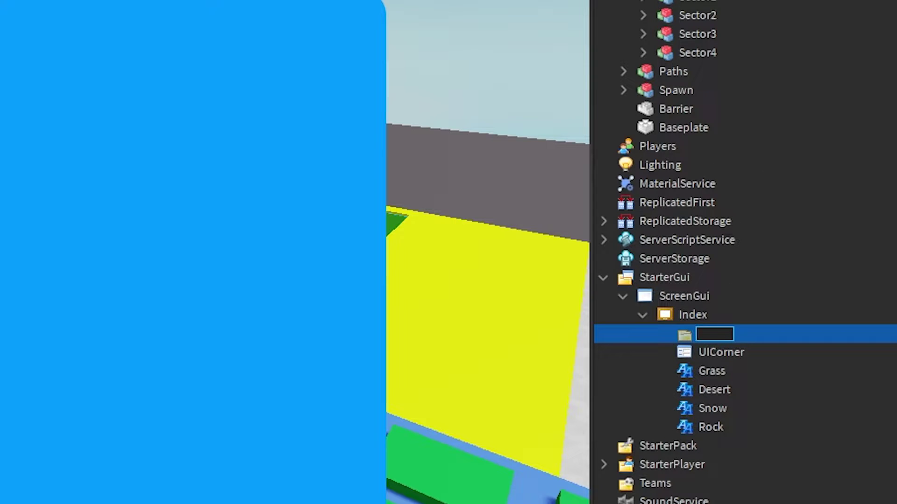
type("ectors")
key("Return")
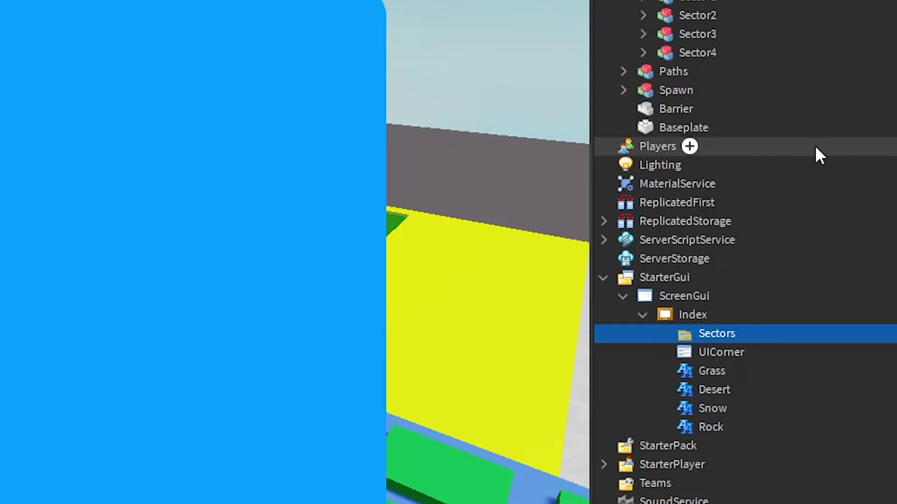
- Move the Grass, Desert, Snow and Rock labels into the Sectors folder and collapse it
left_click(710, 371)
left_click(704, 430, "shift")
left_click_drag(703, 382, 713, 331)
left_click(709, 333)
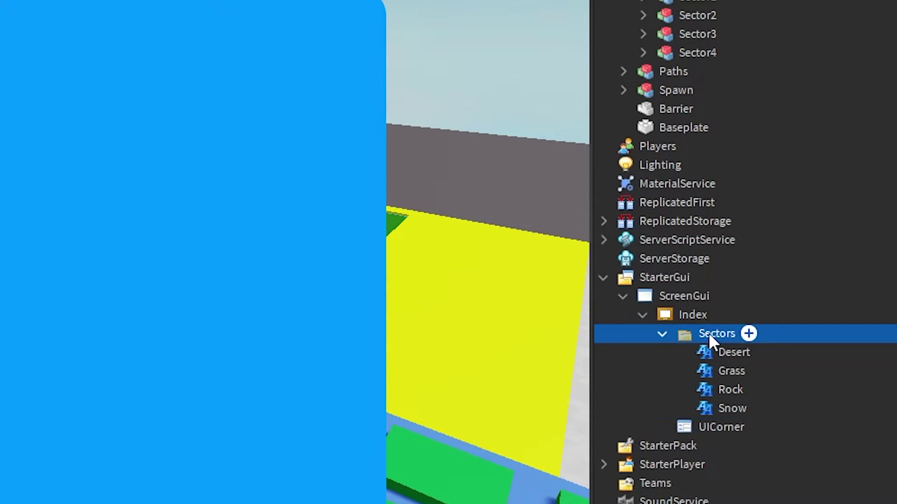
left_click(663, 333)
- Add another folder inside the Index frame and name it Grass
left_click(710, 315)
left_click(721, 314)
type("f")
left_click(664, 58)
left_click(713, 491)
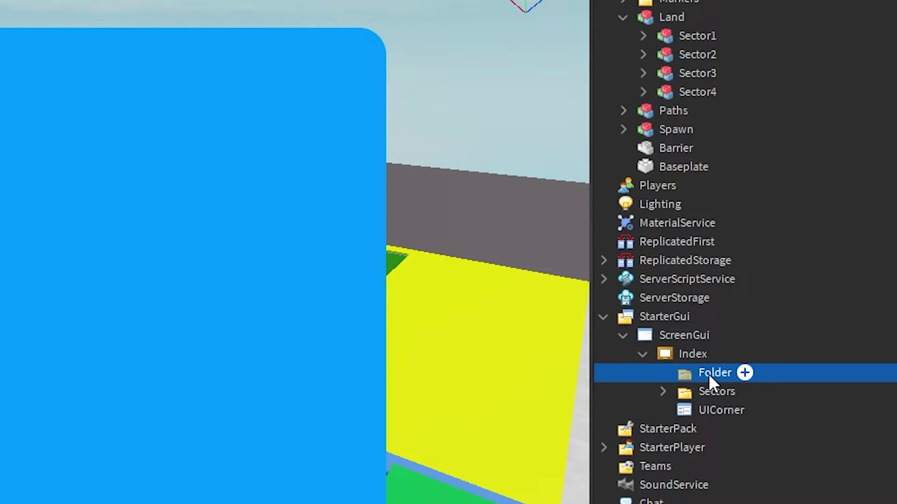
right_click(708, 373)
left_click(678, 1)
type("G")
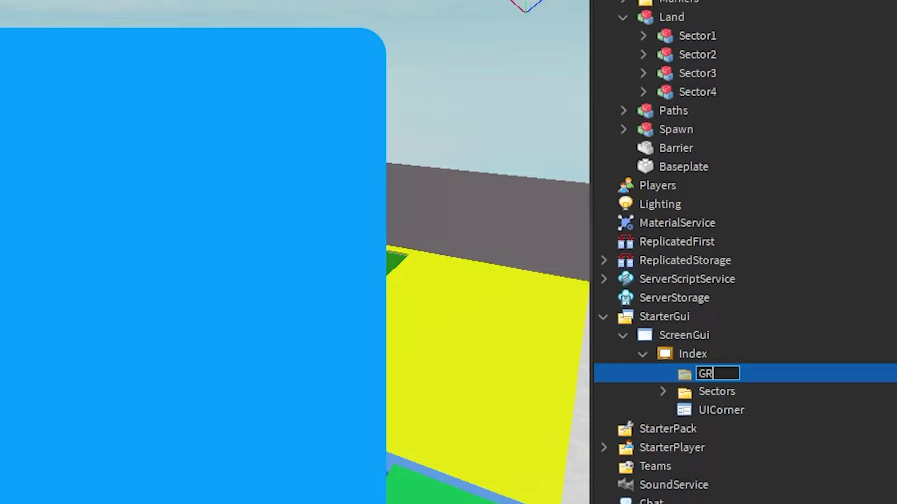
type("rass")
key("Return")
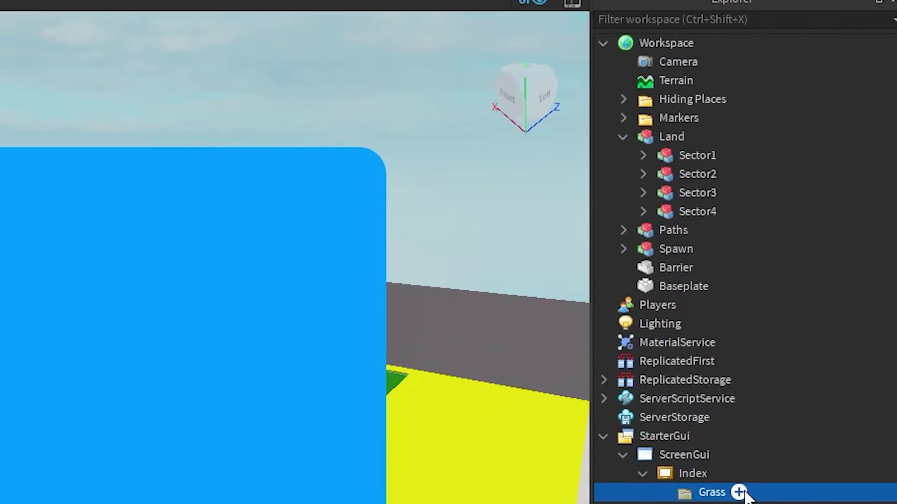
- Insert a Frame into the Grass folder and name it View
left_click(741, 373)
scroll(724, 161, "up", 2)
scroll(654, 154, "down", 10)
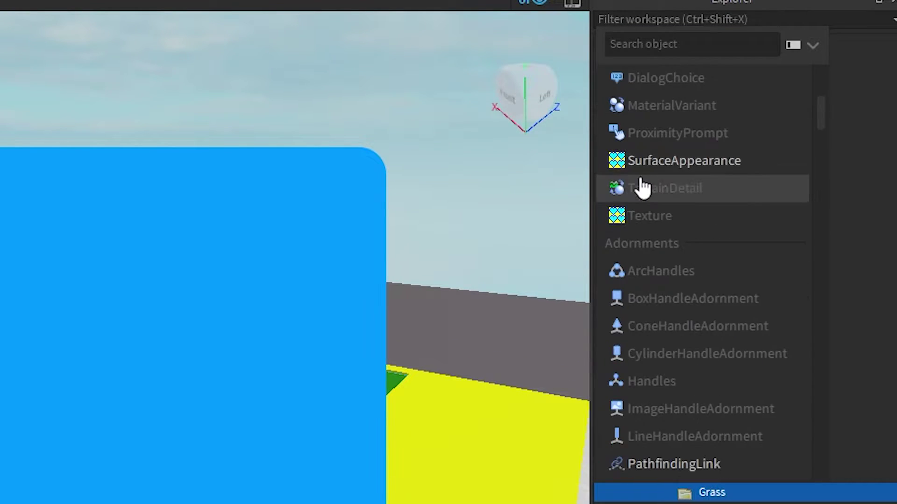
scroll(657, 261, "down", 5)
scroll(682, 268, "up", 10)
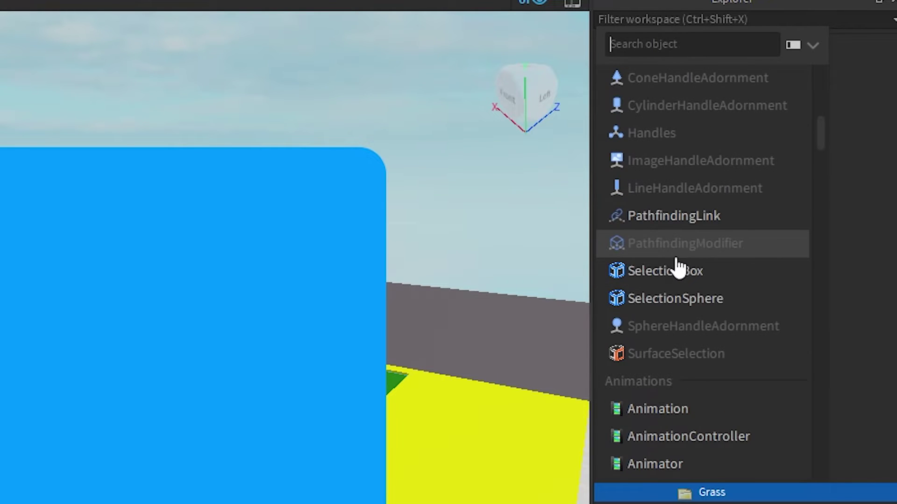
type("image")
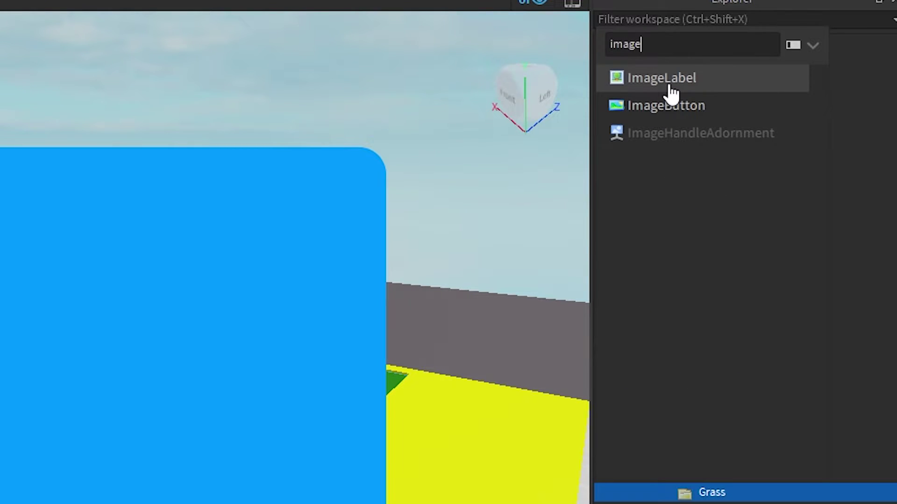
key("BackSpace")
key("BackSpace")
key("BackSpace")
key("BackSpace")
key("BackSpace")
type("fre")
key("BackSpace")
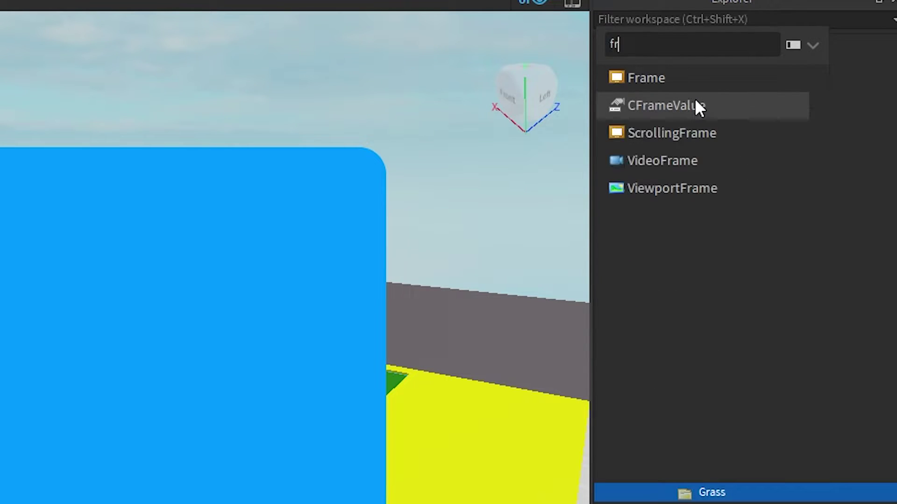
left_click(678, 95)
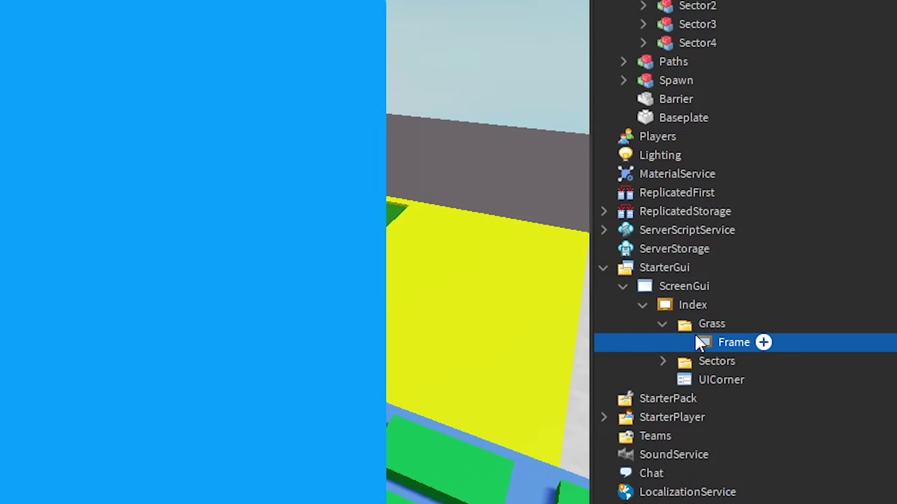
type("View")
key("Return")
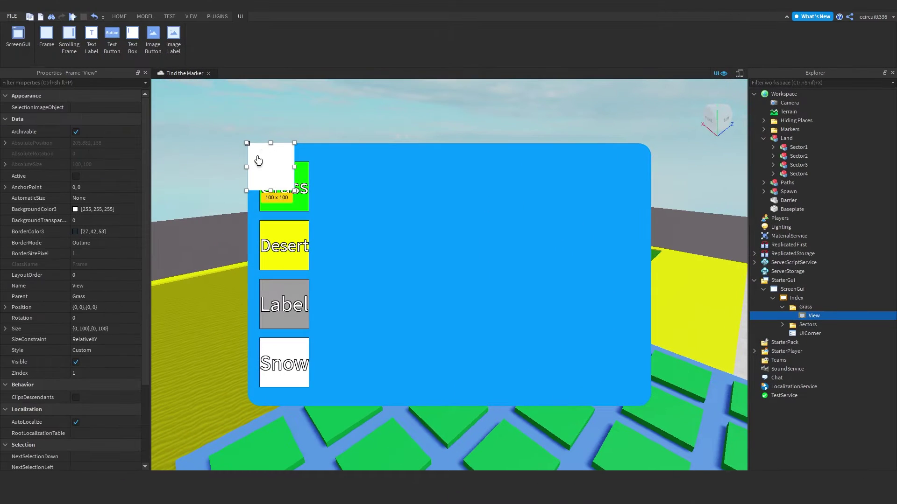
- Move the View frame beside the Grass label and set its size to {0.1, 0},{0.1, 0}
left_click_drag(276, 157, 340, 173)
left_click(108, 332)
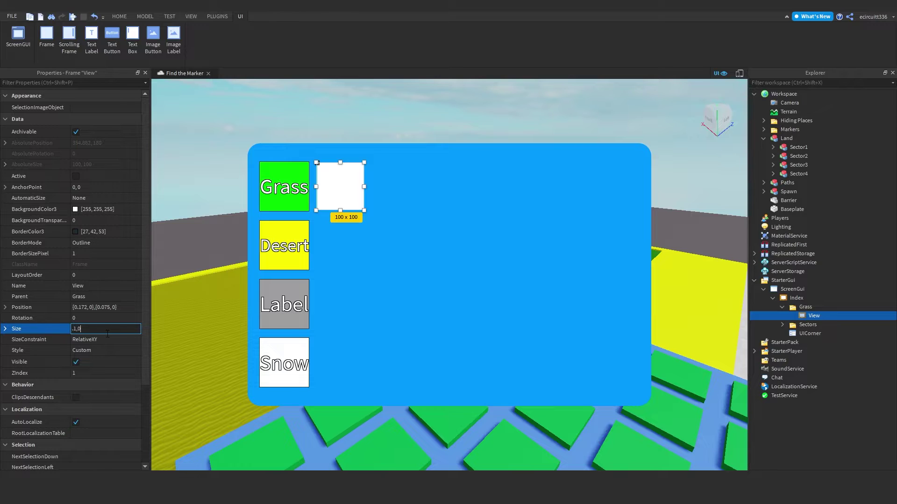
type(".1, 0},{0.1, 0")
key("Return")
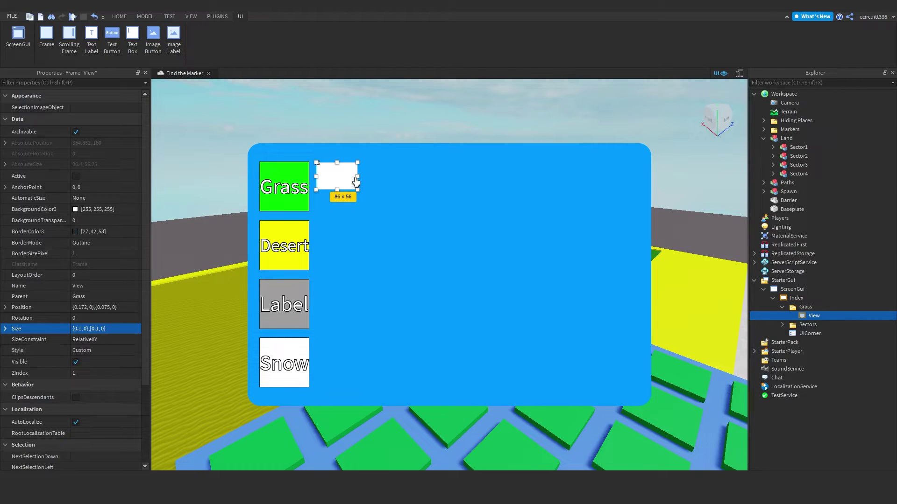
- Stretch the View frame across the row beside the Grass label, to about 697 x 104
left_click_drag(358, 189, 395, 274)
left_click(5, 329)
left_click(14, 340)
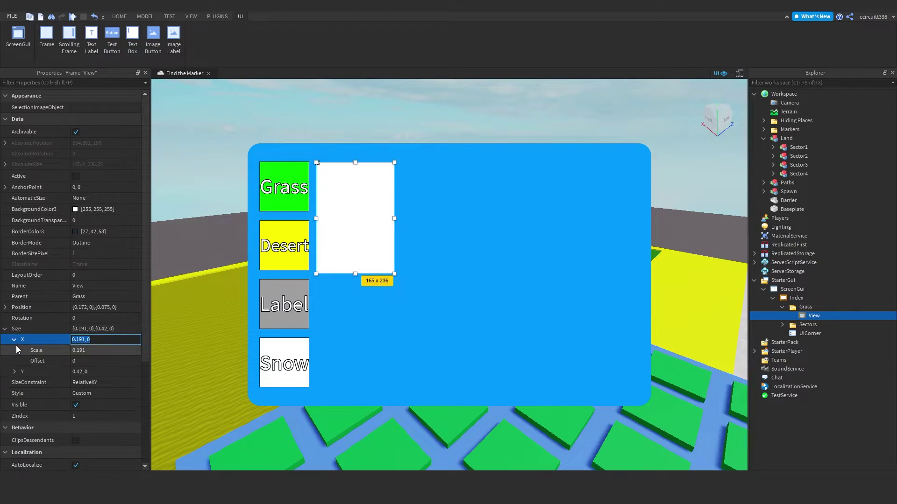
left_click(14, 340)
left_click(4, 329)
left_click_drag(395, 274, 638, 188)
left_click(798, 307)
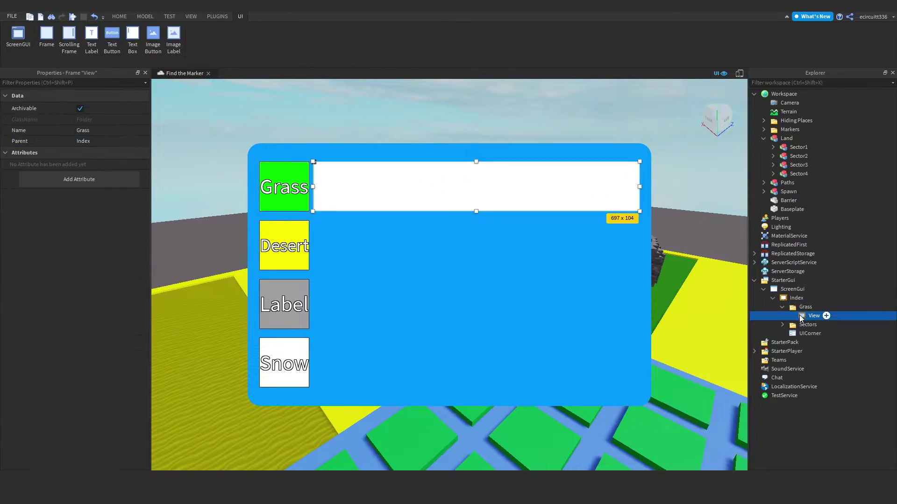
left_click(800, 314)
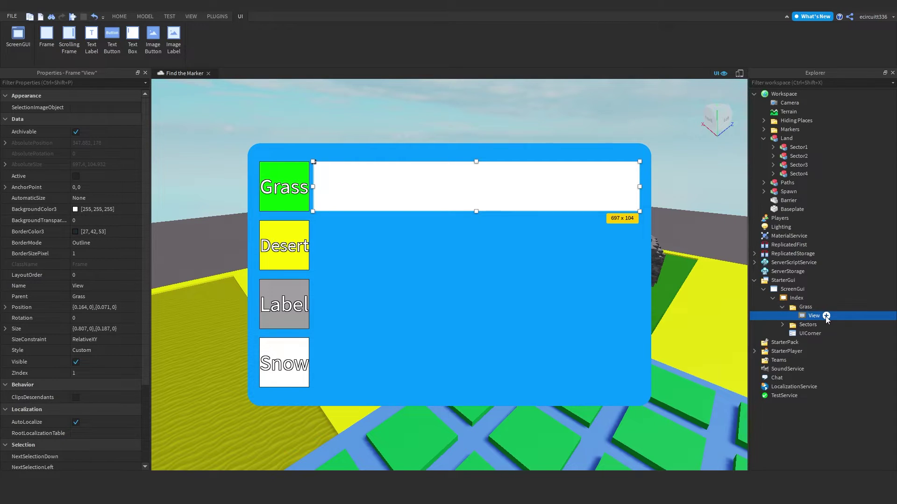
left_click(83, 220)
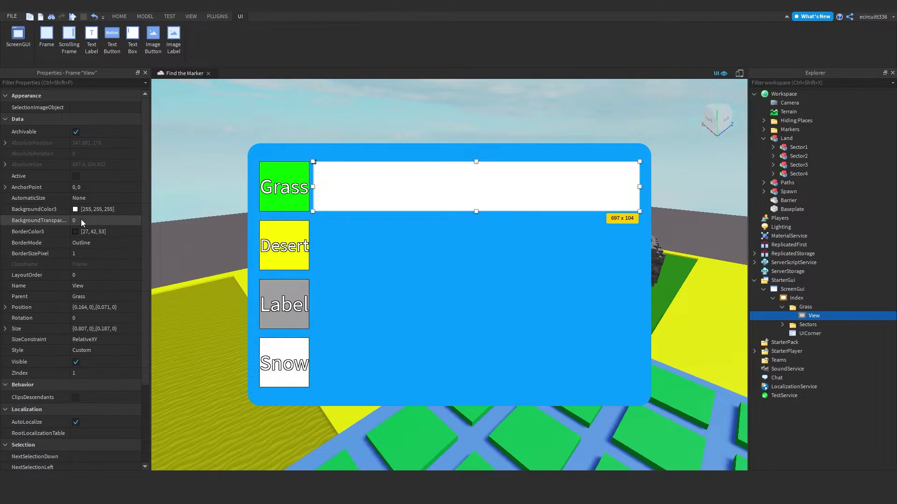
type("1")
key("BackSpace")
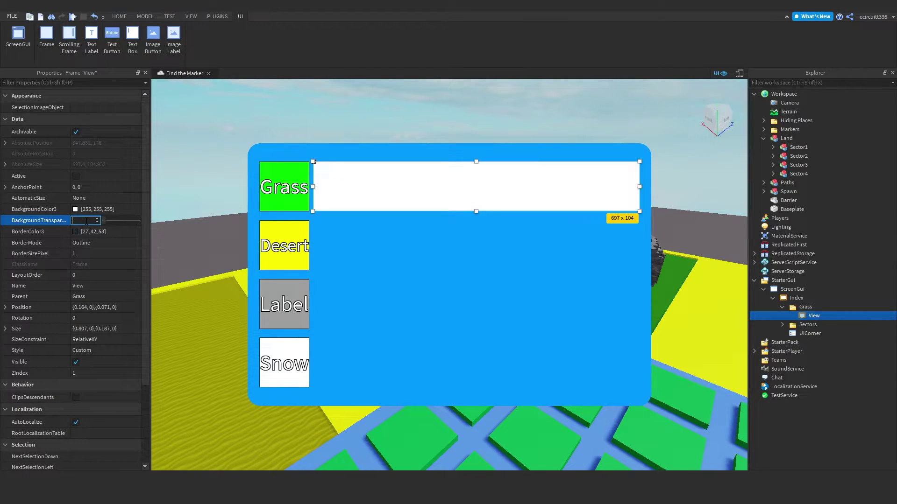
type("1")
key("BackSpace")
left_click(83, 227)
- Set the View frame's border colour to a slightly darker shade of the panel's blue, 0, 134, 223
left_click(76, 232)
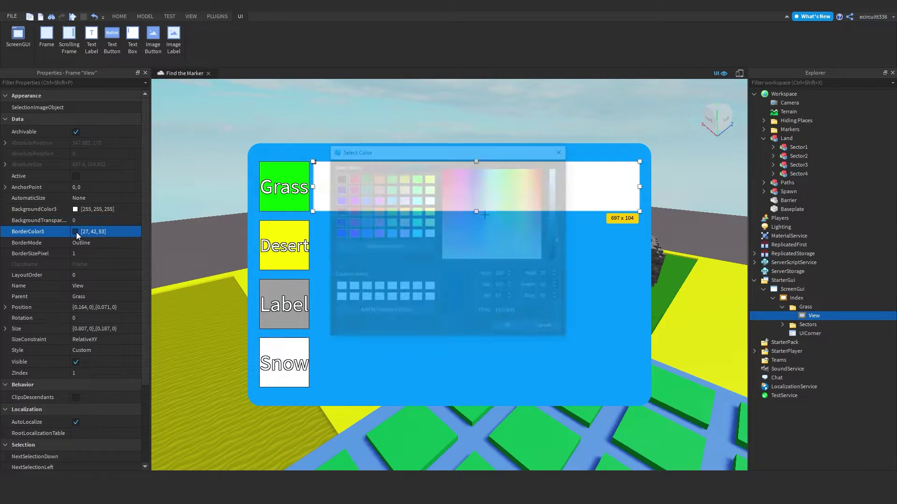
left_click(383, 247)
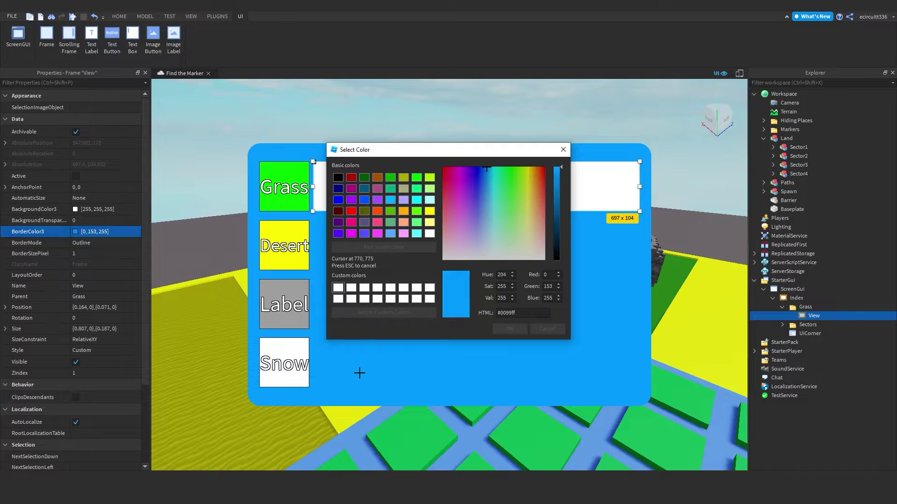
left_click(359, 376)
left_click_drag(544, 153, 688, 215)
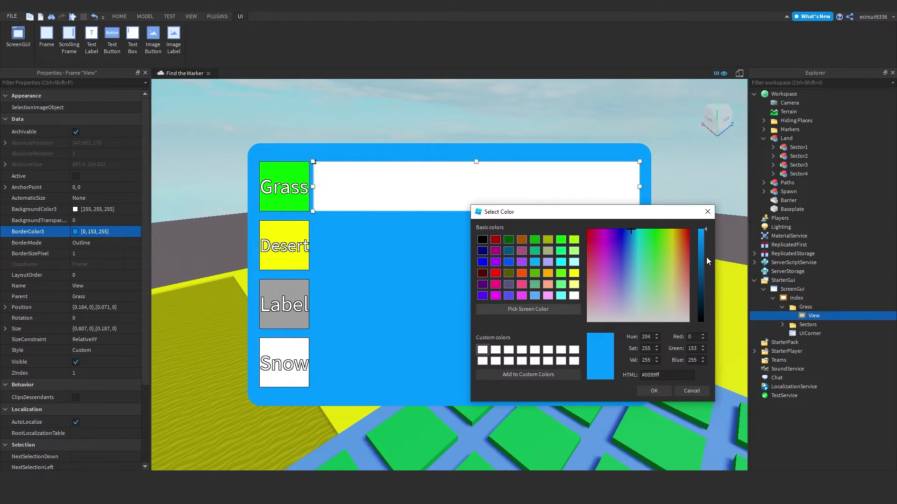
left_click_drag(706, 253, 701, 241)
left_click(654, 391)
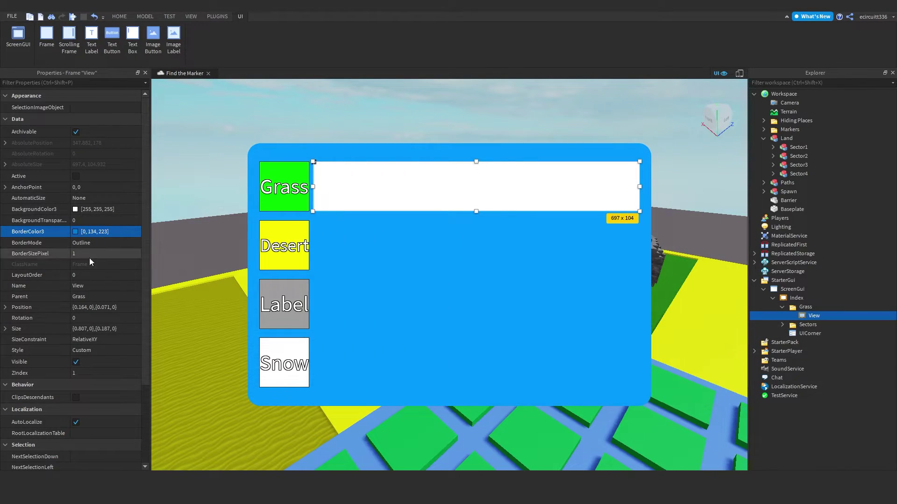
- Copy the View frame's border colour 0, 134, 223 into its background colour
left_click(104, 231)
key("ctrl+c")
left_click(107, 209)
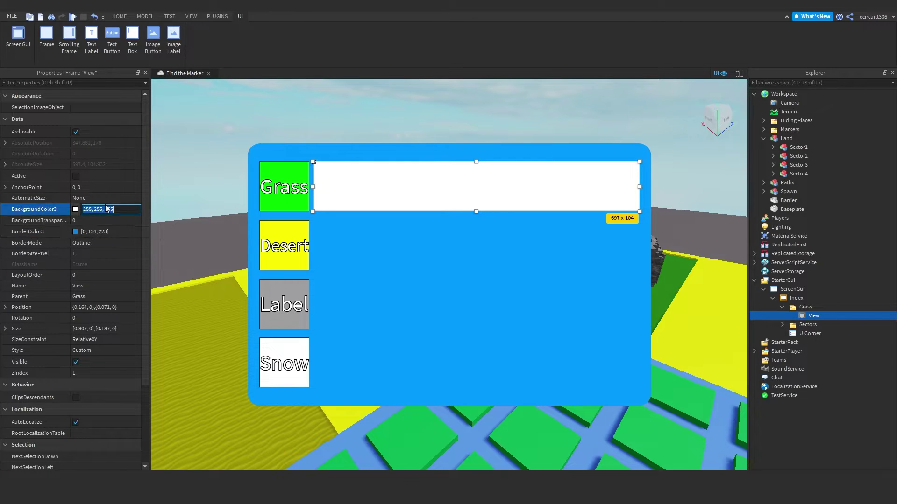
key("ctrl+v")
key("ctrl+a")
key("ctrl+v")
key("Return")
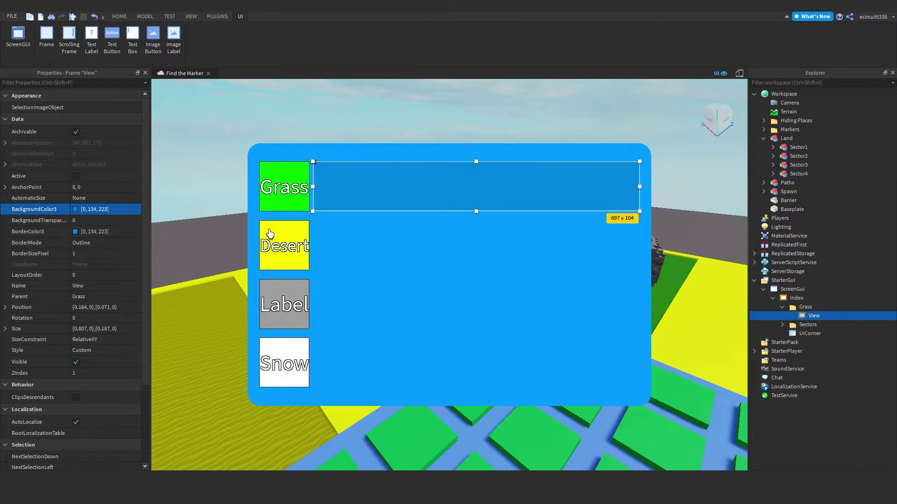
- Insert a UIListLayout into the View frame of the Grass folder
left_click(809, 334)
right_click_drag(626, 278, 646, 302)
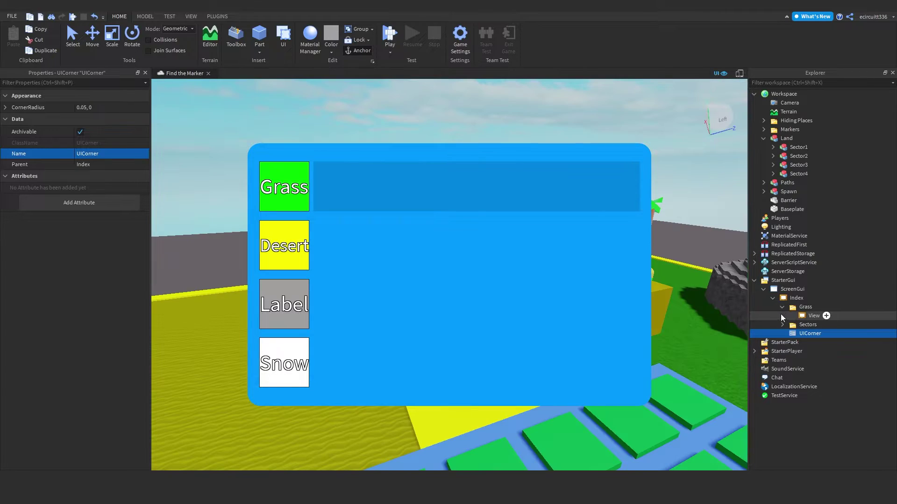
left_click(802, 317)
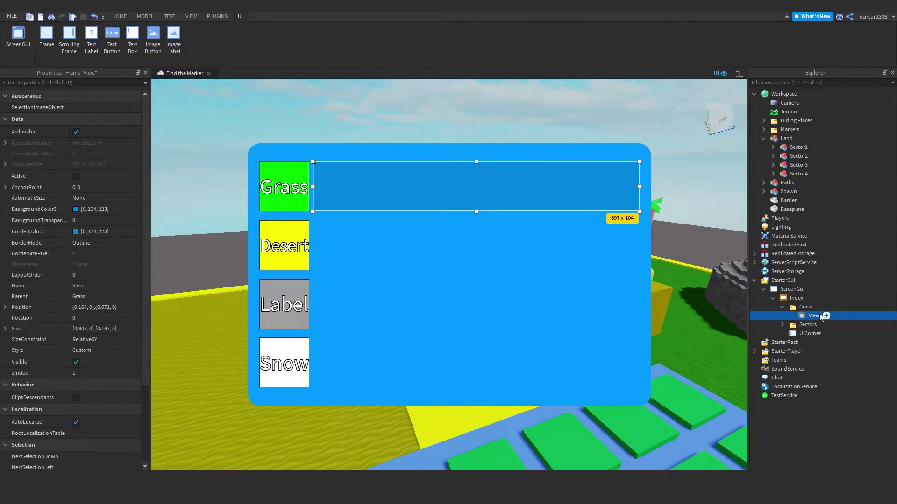
left_click(826, 316)
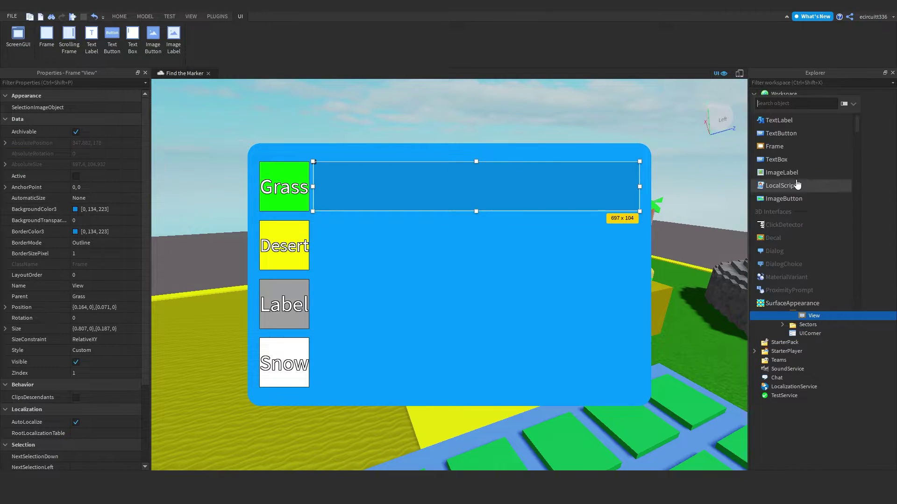
type("ui")
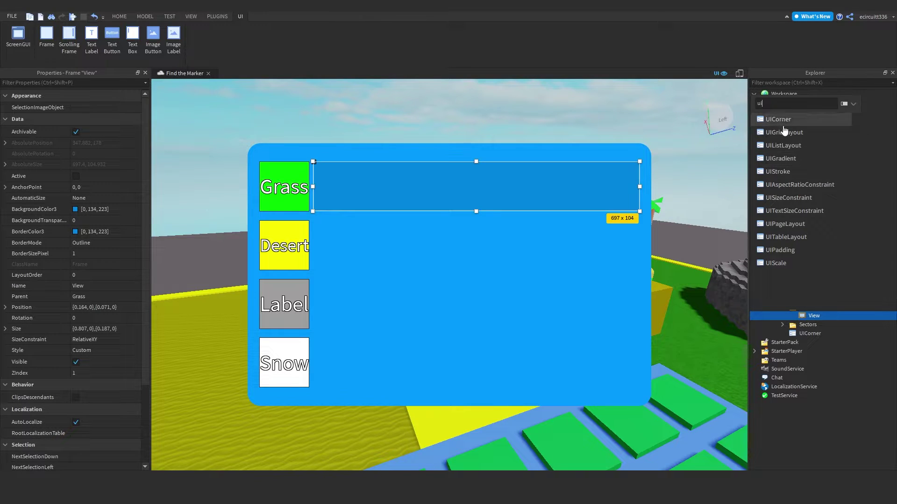
left_click(789, 146)
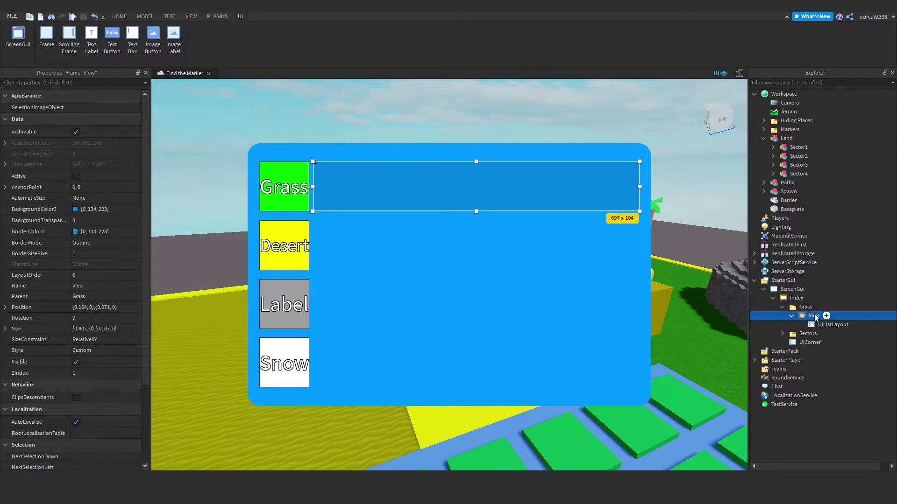
- Insert an ImageLabel into the Grass folder's View frame
left_click(827, 316)
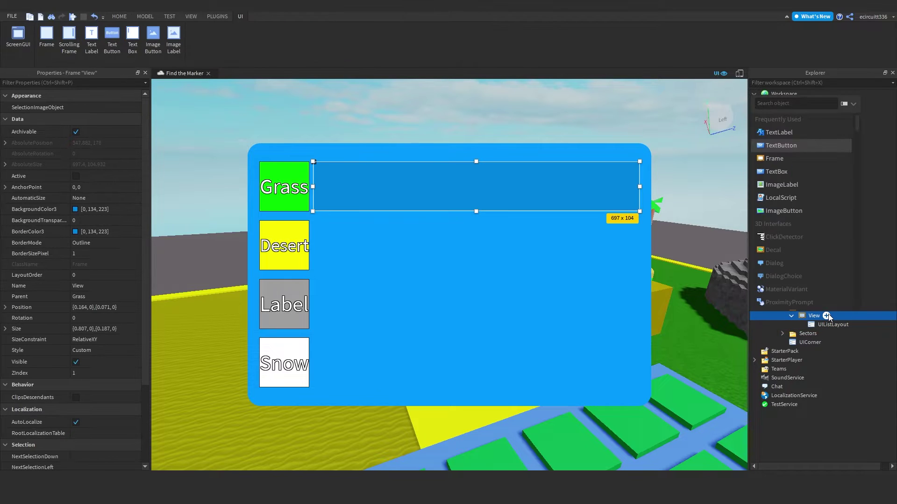
scroll(785, 182, "down", 1)
left_click(781, 173)
left_click(816, 335)
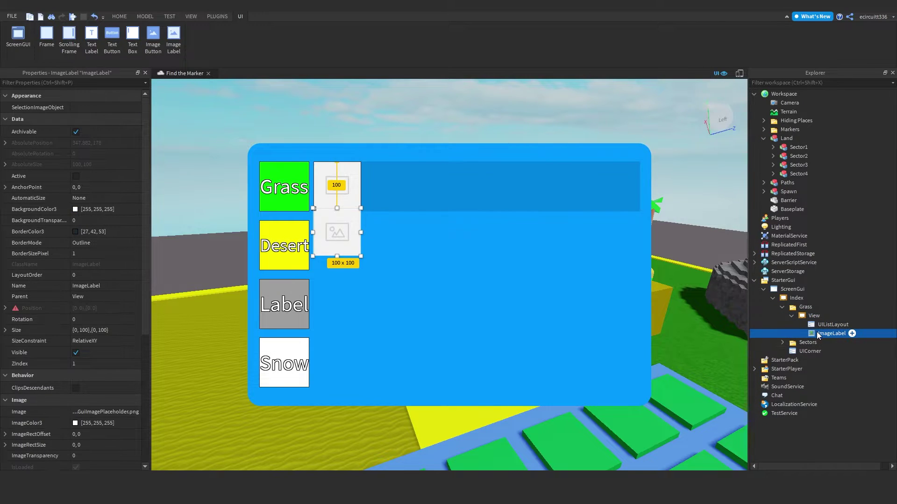
- Set the UIListLayout's fill direction to Horizontal and its horizontal alignment to Left
left_click(831, 325)
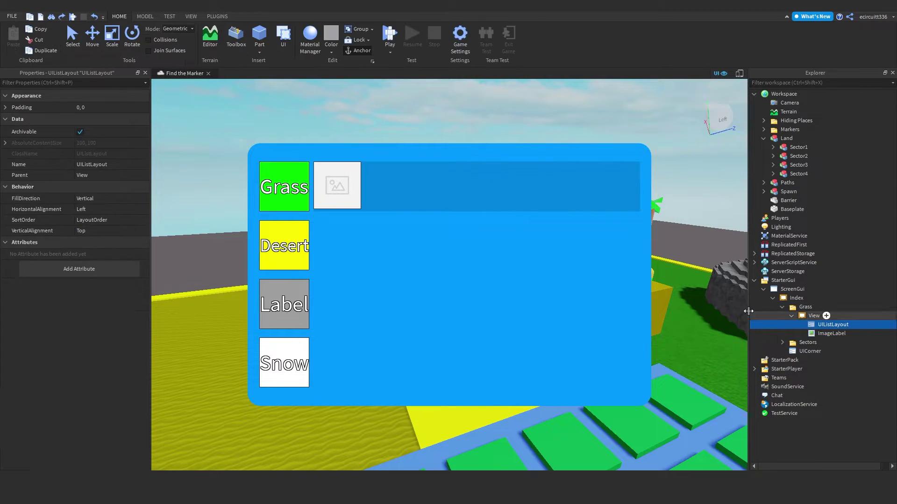
left_click(85, 200)
left_click(100, 208)
left_click(99, 210)
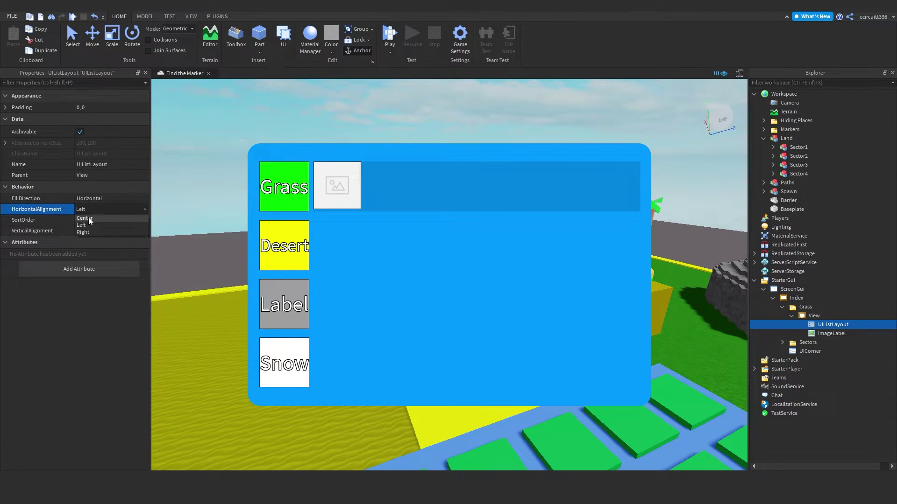
left_click(89, 218)
left_click(97, 211)
left_click(85, 225)
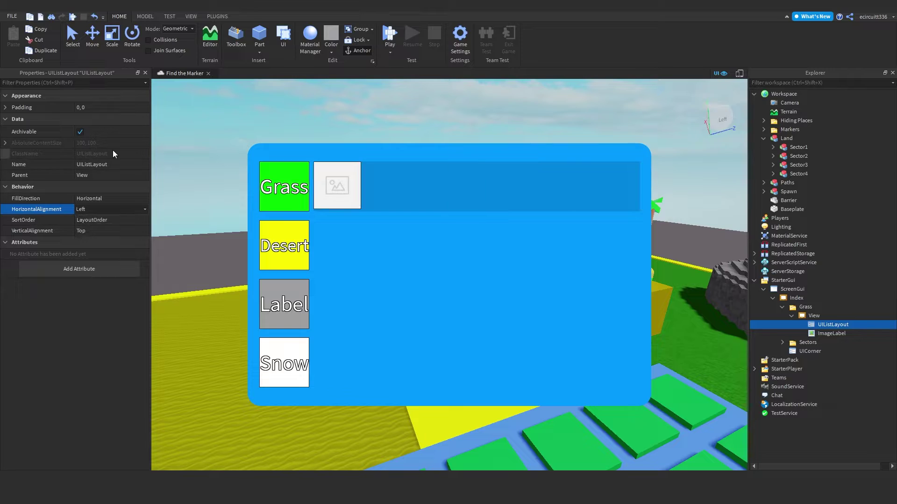
- Set the UIListLayout's vertical alignment to Center and its padding scale to 0.1
left_click(95, 230)
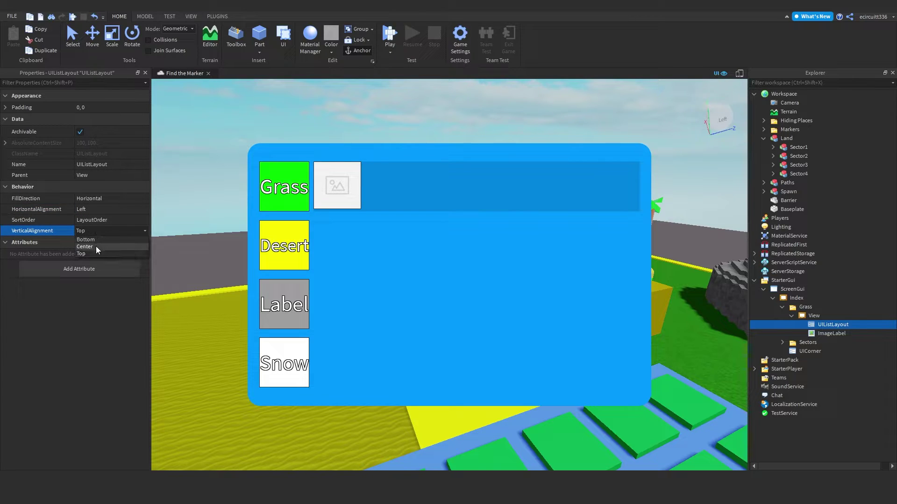
left_click(96, 246)
left_click(5, 107)
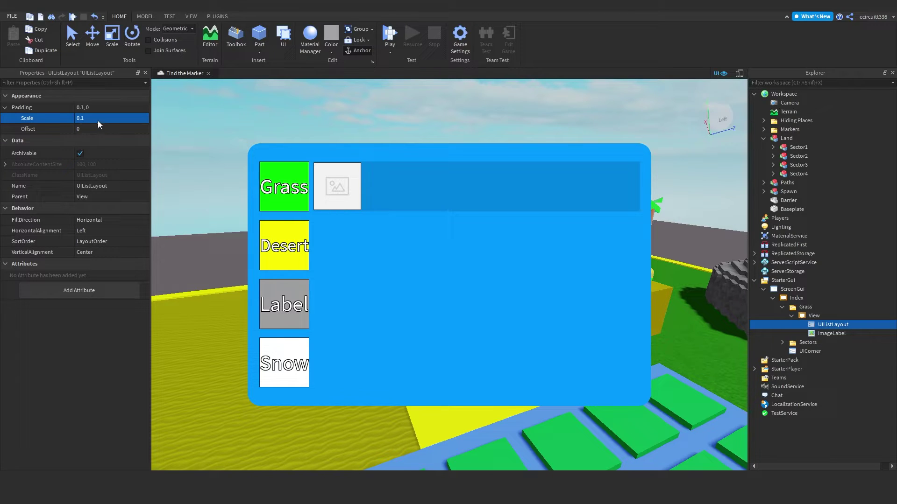
- Duplicate the ImageLabel four times to fill the Grass view row with image slots
left_click(337, 186)
key("ctrl+d")
key("ctrl+d")
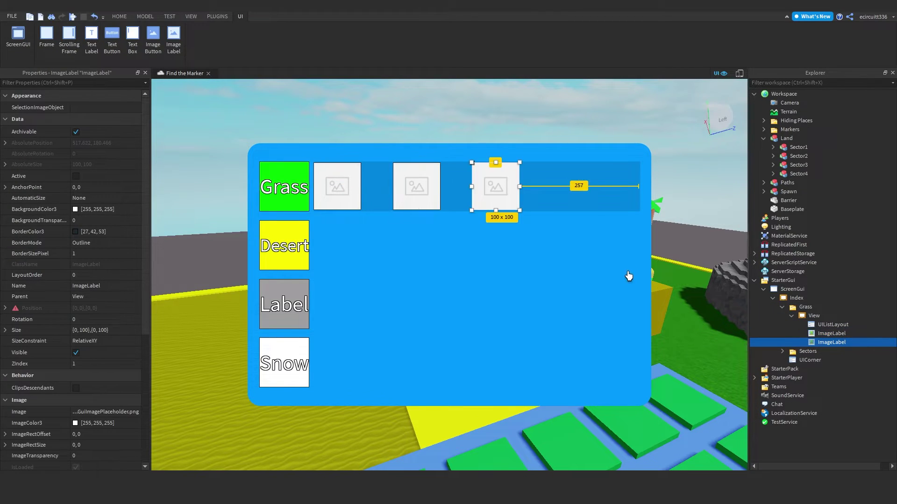
key("ctrl+d")
key("ctrl+d")
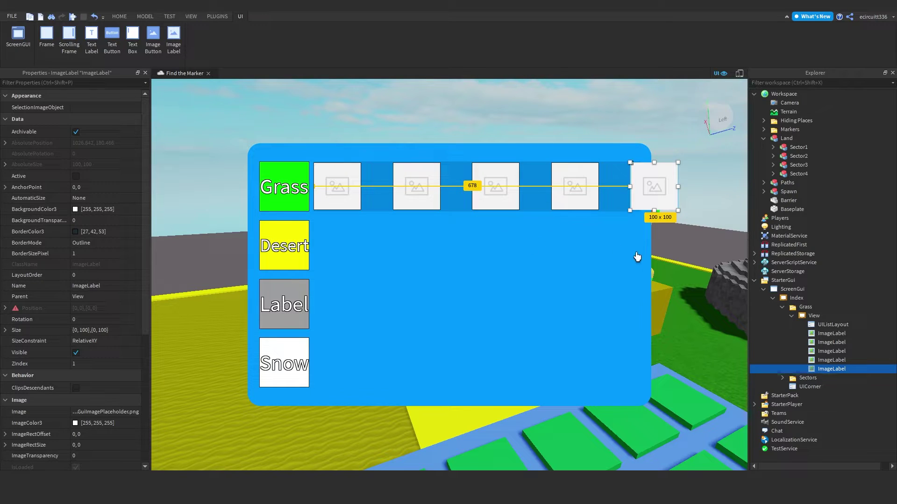
- Check the marker models in the Markers folder and delete the fifth ImageLabel from the Grass view row
left_click(764, 129)
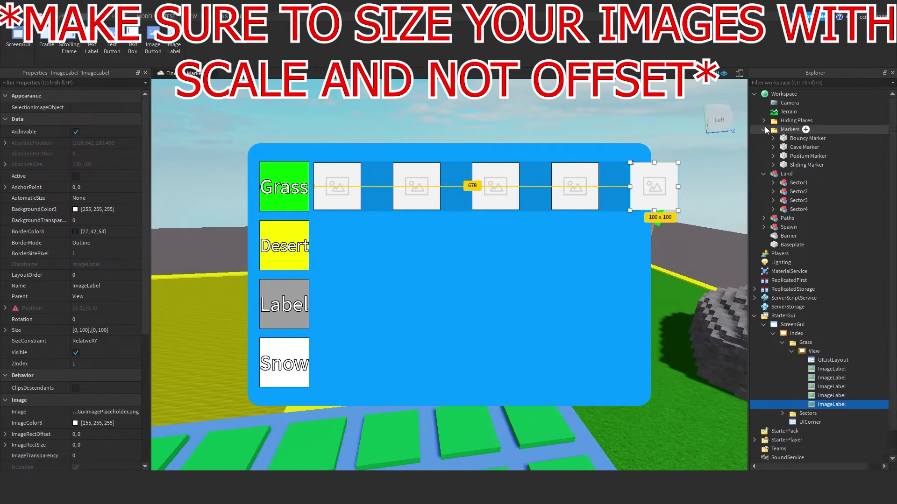
left_click(764, 130)
left_click(829, 361)
left_click(829, 369)
key("Delete")
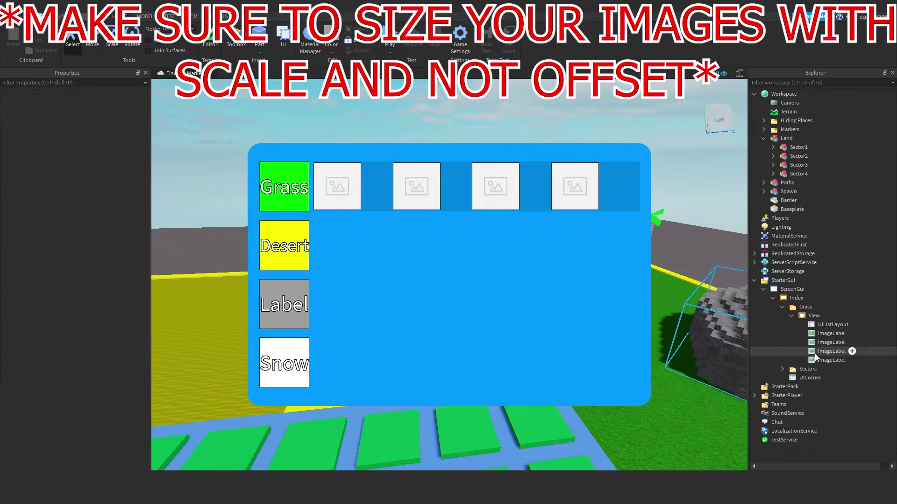
- Try a UIListLayout padding of 0.01, 0 and set it back to 0.1, 0
left_click(805, 325)
left_click(10, 109)
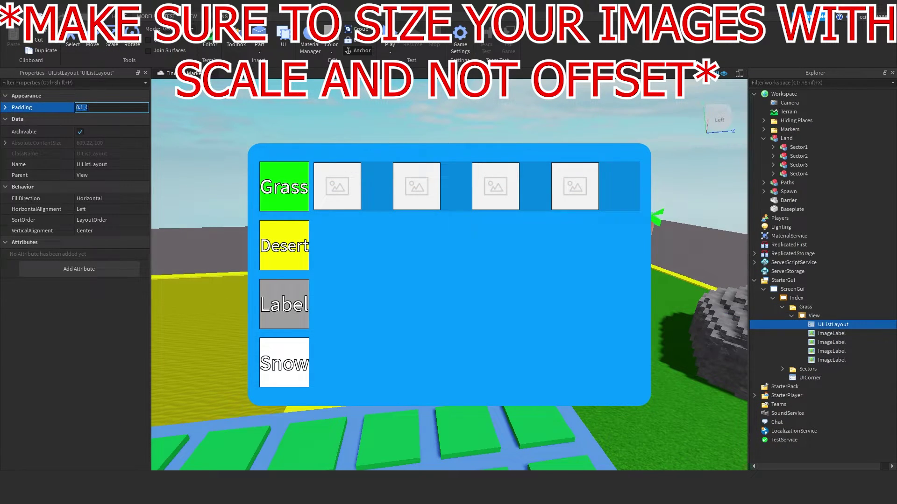
type("0")
key("Return")
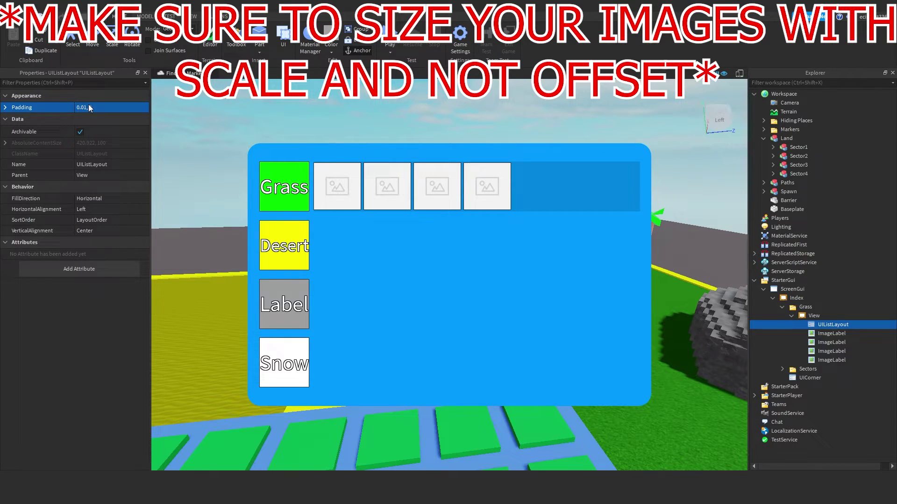
key("BackSpace")
key("BackSpace")
type("1")
key("Return")
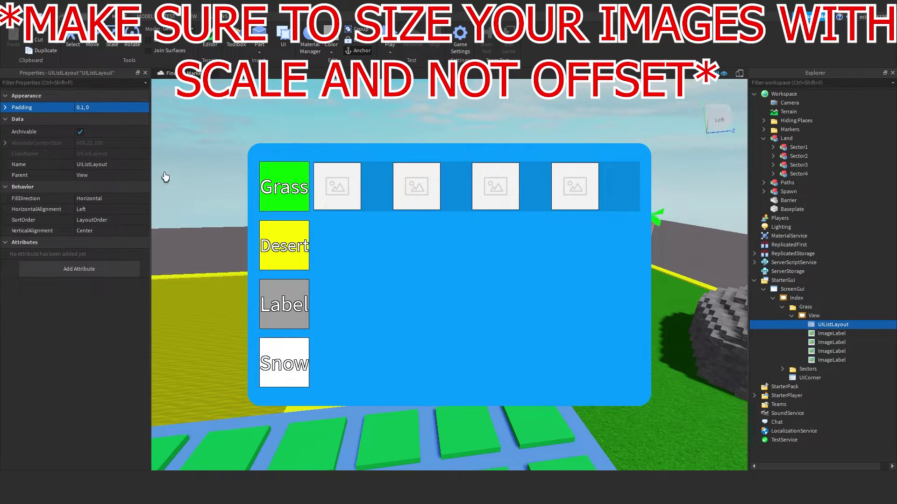
- Try a padding offset of 12 on the UIListLayout and reset the offset to 0
left_click(9, 108)
left_click(75, 129)
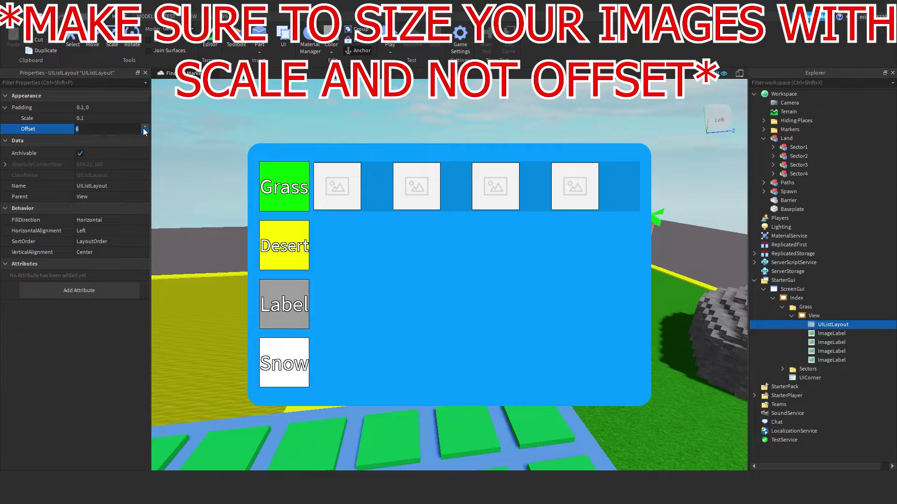
key("Return")
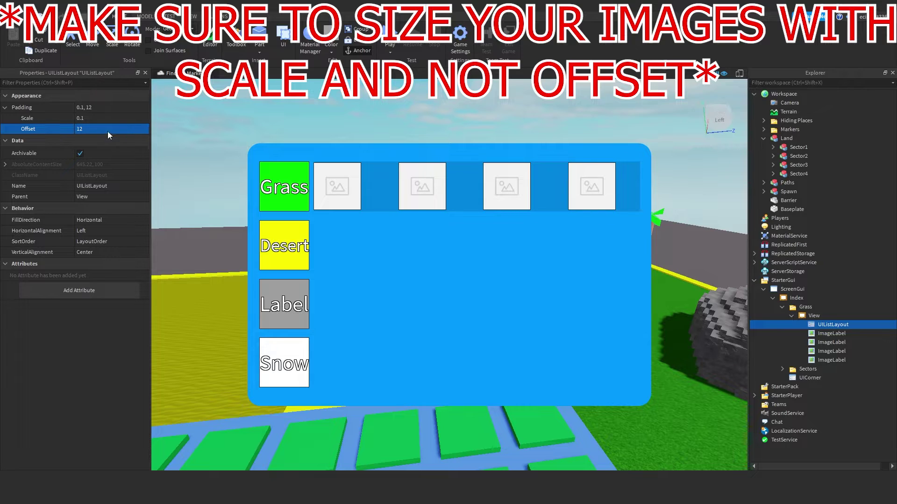
type("0")
key("Return")
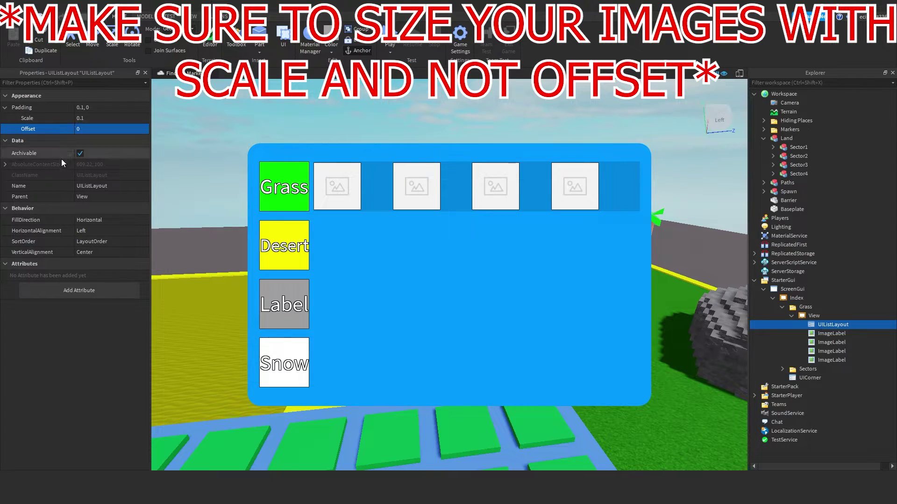
- Set the UIListLayout's horizontal alignment to Center
left_click(84, 231)
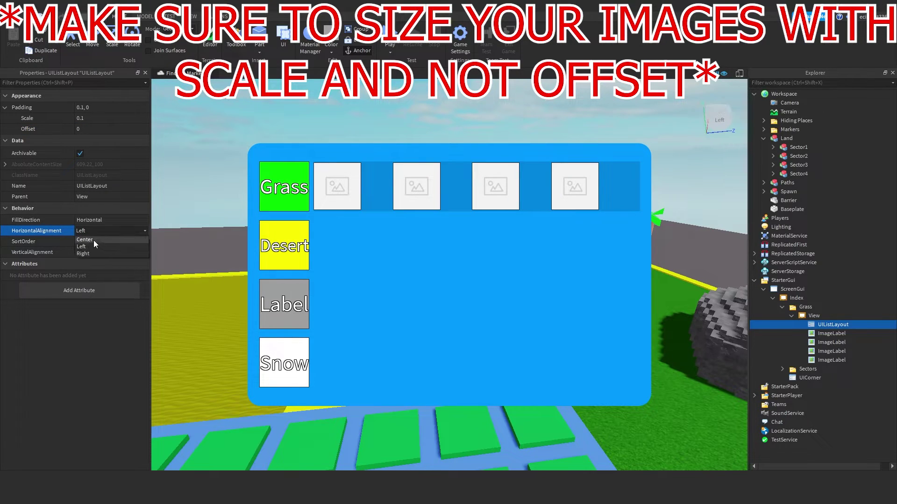
left_click(94, 240)
left_click(90, 232)
right_click_drag(206, 242, 206, 243)
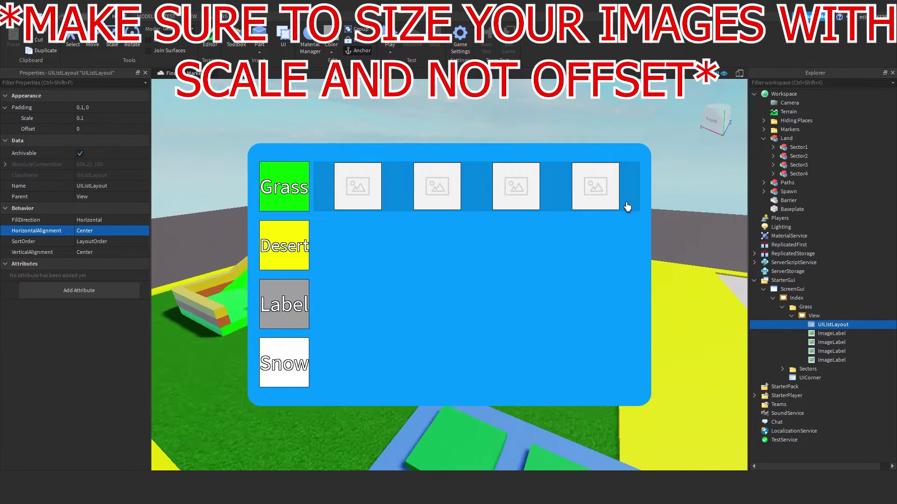
right_click_drag(624, 207, 545, 198)
left_click(832, 334)
left_click(831, 343)
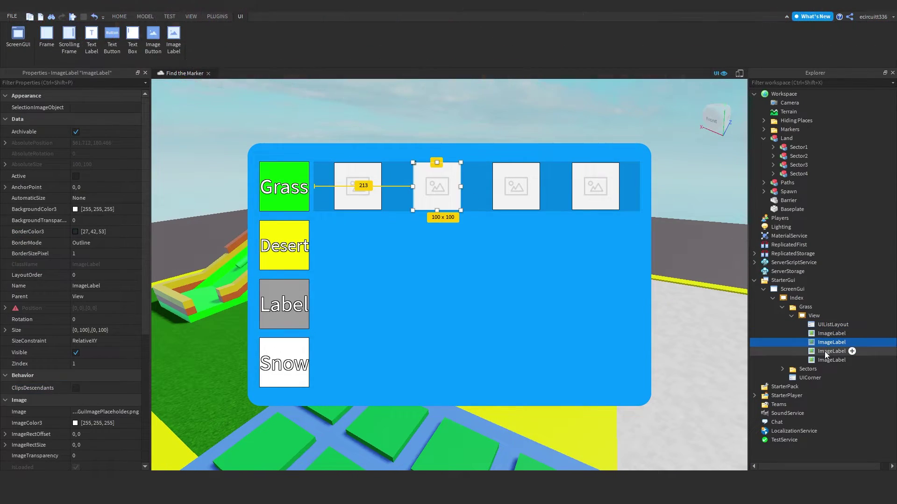
left_click(825, 351)
left_click(831, 360)
right_click_drag(656, 282, 656, 282)
- Duplicate the Grass folder inside the Index frame and rename the copy Desert
left_click(791, 317)
left_click(793, 308)
left_click(782, 307)
key("ctrl+d")
left_click(804, 317)
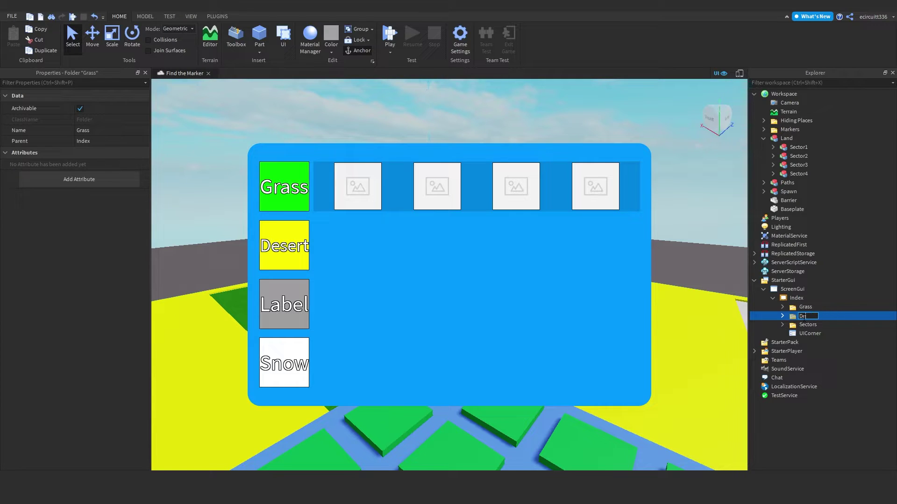
type("Desert")
key("Return")
- Make two more copies of the area folder and name them Rock and Snow
key("ctrl+d")
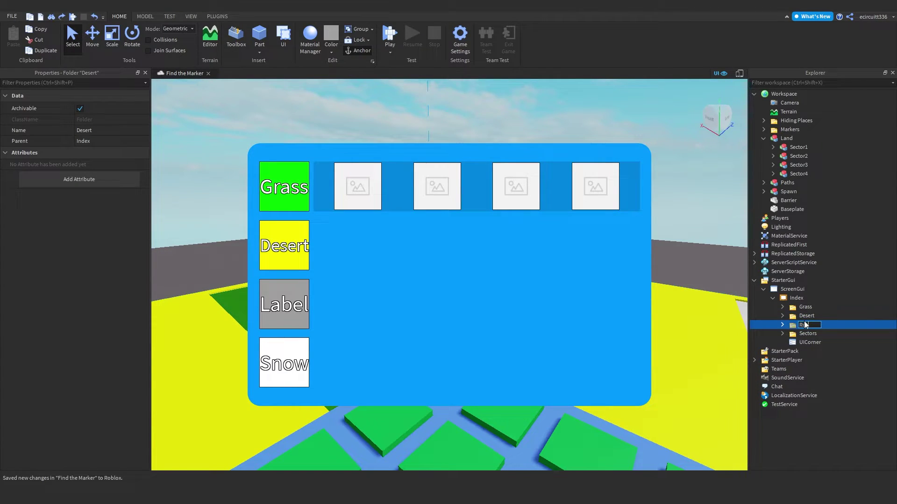
key("ctrl+d")
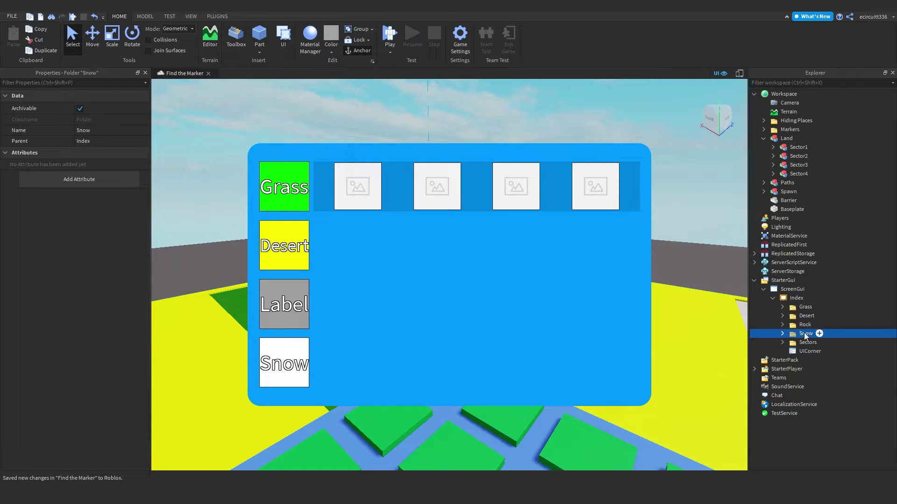
- Set the text of the Rock label in the Sectors folder to Rock
left_click(782, 343)
left_click(813, 369)
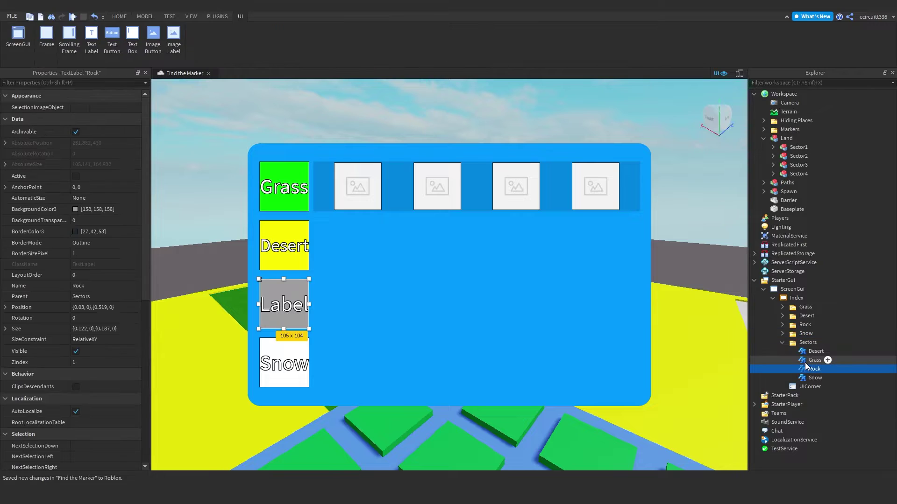
scroll(94, 318, "down", 3)
left_click(89, 288)
type("Rock")
key("Return")
left_click(782, 343)
- Move the Snow folder's View frame down into the row beside the Snow label
left_click_drag(806, 316, 798, 326)
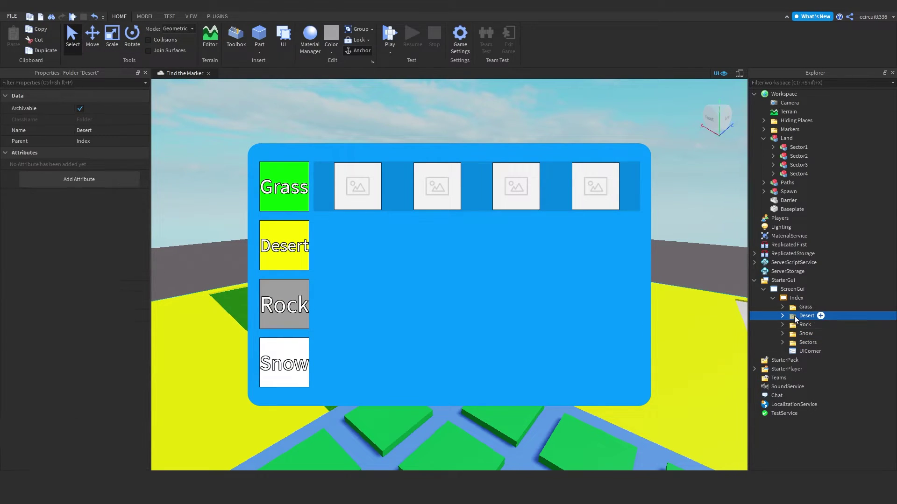
left_click(783, 316)
left_click(803, 325)
key("ctrl+d")
left_click_drag(474, 189, 473, 359)
- Move the Rock folder's View frame into the row beside the Rock label
left_click(782, 316)
left_click(790, 316)
left_click(782, 316)
left_click(801, 324)
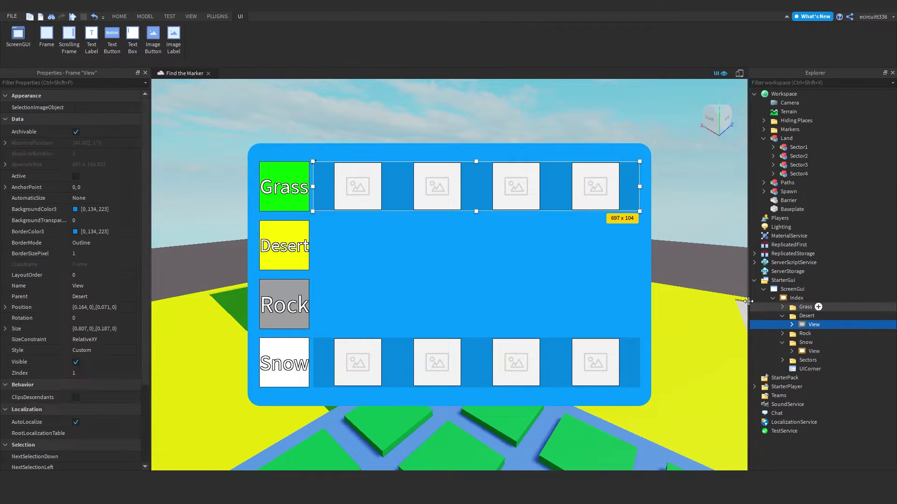
left_click_drag(486, 187, 487, 306)
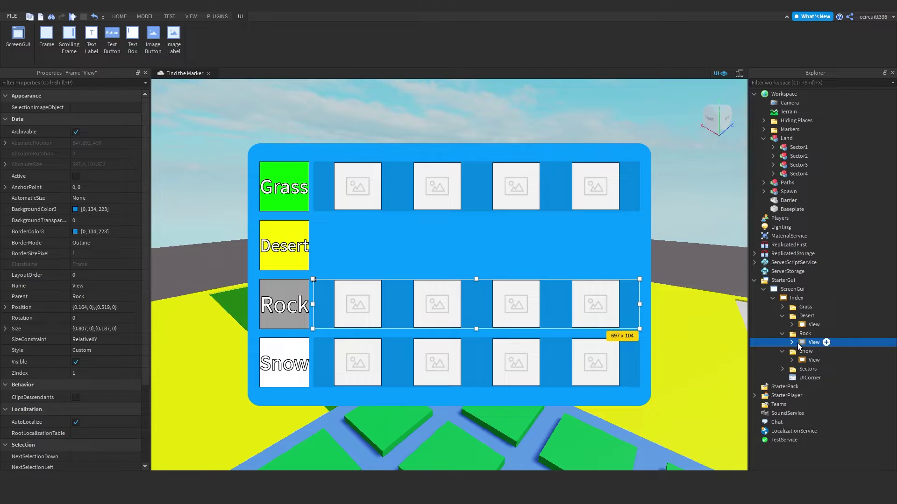
- Move the Desert folder's View frame into the row beside the Desert label and clear the selection
left_click(441, 197)
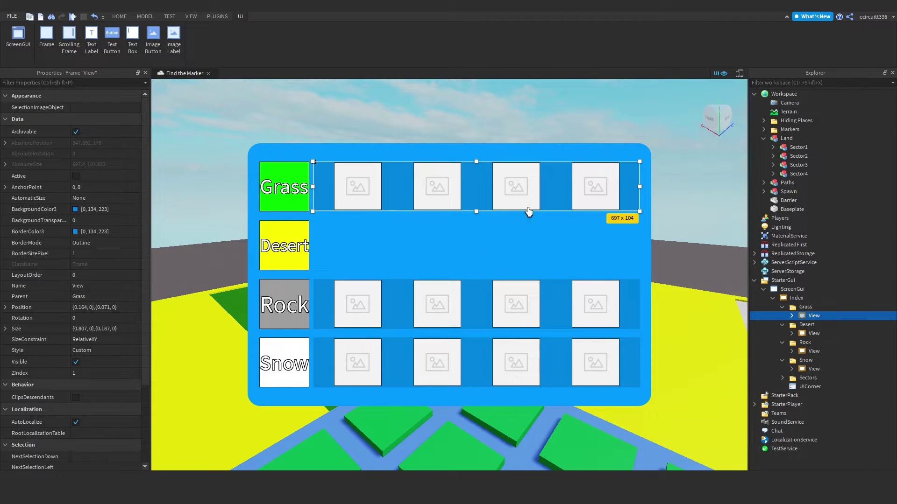
left_click_drag(568, 229, 483, 241)
left_click_drag(464, 110, 484, 188)
left_click(671, 173)
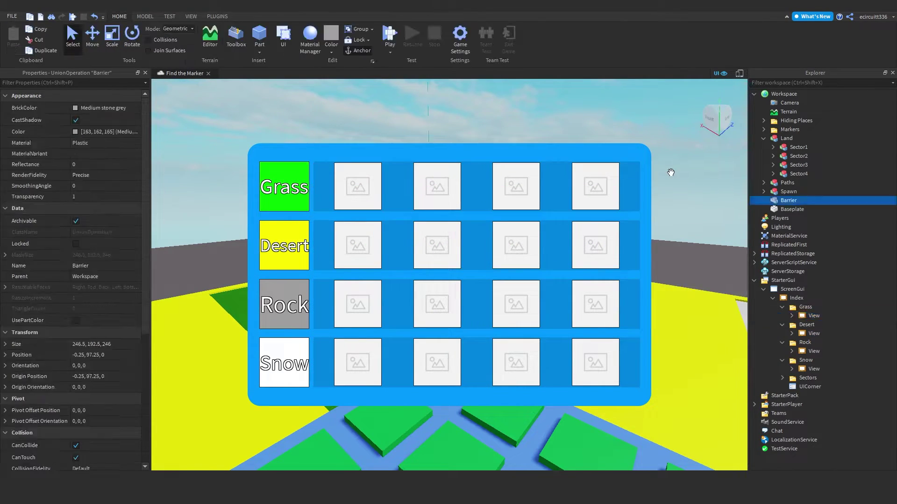
right_click_drag(671, 173, 616, 218)
left_click(734, 216)
- Collapse the area folders in the Index frame and disable the ScreenGui
left_click(794, 317)
left_click(782, 307)
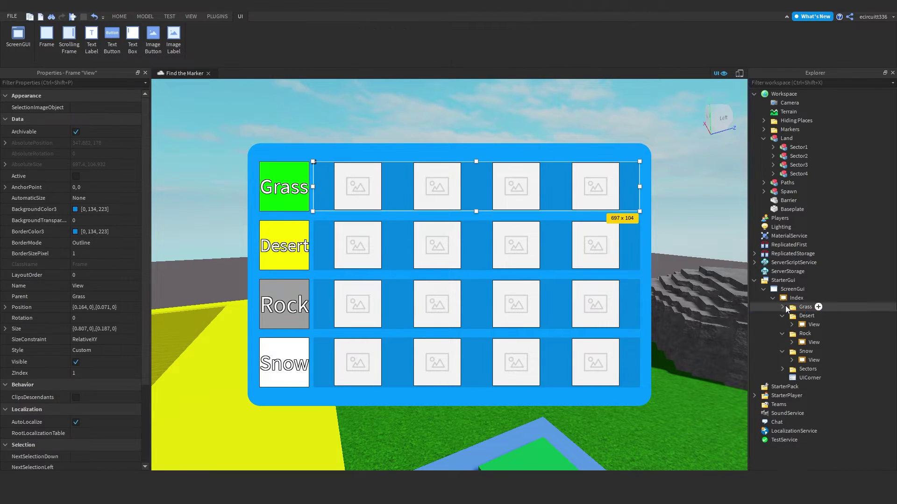
left_click(783, 316)
left_click(782, 324)
left_click(782, 334)
left_click(796, 298)
left_click(793, 289)
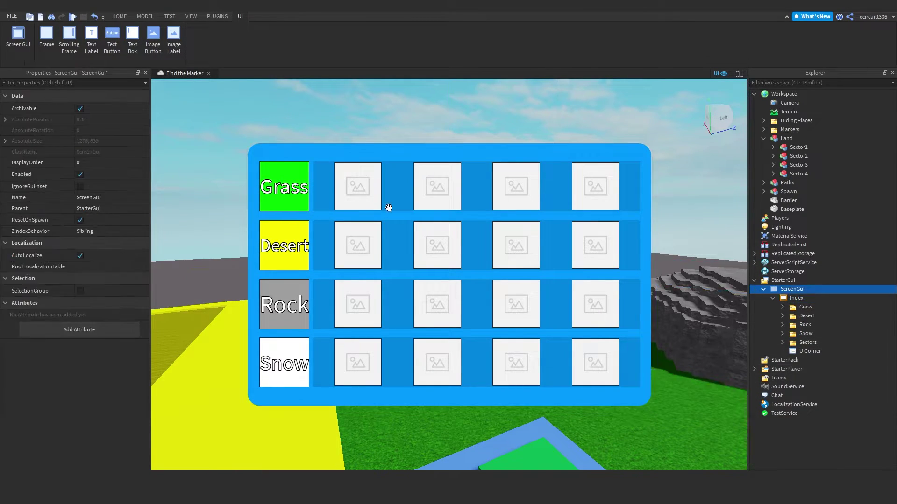
left_click(79, 174)
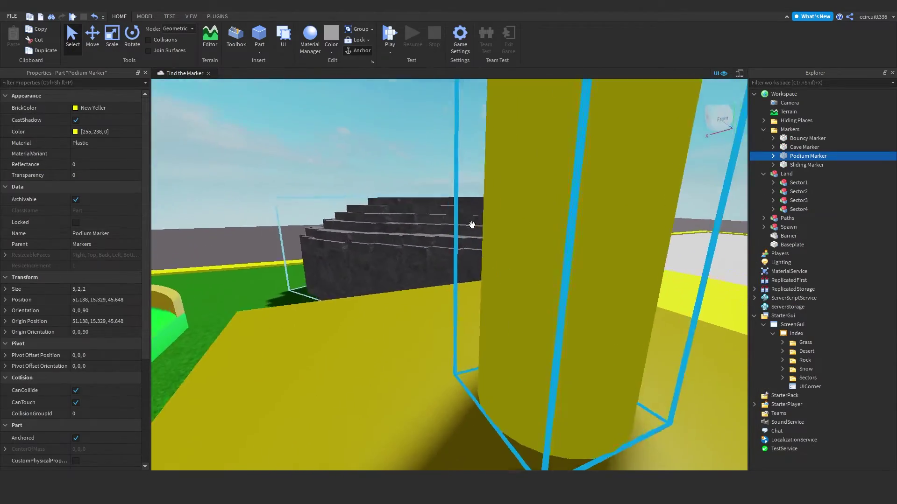
- Move the Podium Marker out onto the open baseplate and insert a new block part beside it
right_click_drag(473, 225, 466, 236)
mouse_move(466, 236)
left_mouse_down()
mouse_move(447, 211)
mouse_move(448, 248)
mouse_move(462, 270)
left_mouse_up()
left_click(260, 46)
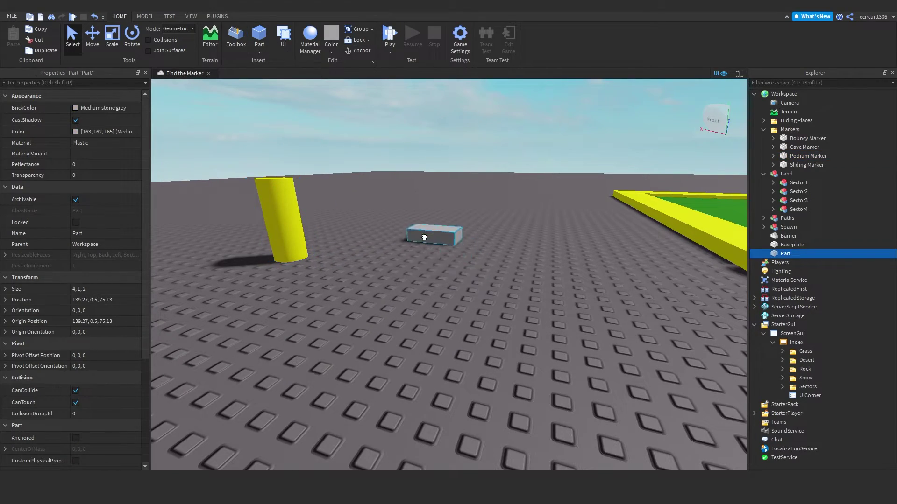
right_click_drag(395, 222, 396, 223)
scroll(396, 223, "down", 3)
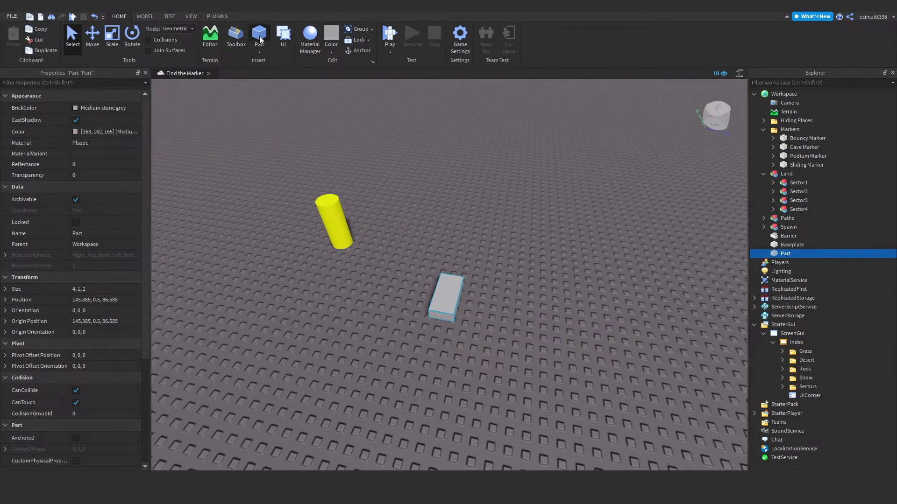
- Scale the new part into a large flat plate of about 41 by 36 studs, 1 stud thick
left_click(112, 42)
right_click_drag(413, 234, 415, 252)
left_click_drag(366, 264, 590, 242)
left_click_drag(449, 245, 411, 87)
left_click_drag(544, 149, 578, 144)
right_click_drag(201, 253, 201, 253)
left_click_drag(241, 226, 509, 152)
right_click_drag(508, 153, 506, 155)
- Lay the Podium Marker flat on its side on top of the large plate
key("ctrl+4")
left_click_drag(365, 186, 456, 148)
left_click_drag(406, 169, 464, 175)
right_click_drag(464, 174, 464, 169)
key("w")
right_click_drag(680, 116, 679, 116)
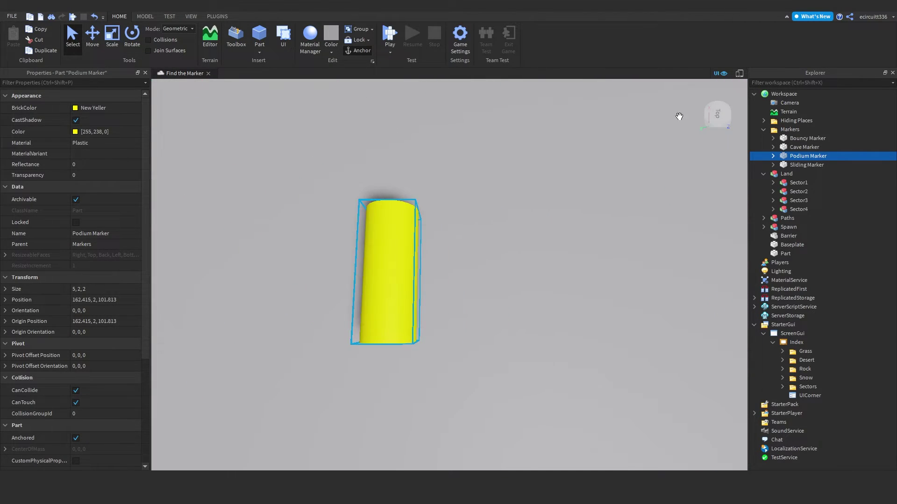
- Rotate the Podium Marker to -90 degrees about the vertical axis so it stands upright in the top view, and reposition it on the plate
left_click(723, 116)
scroll(721, 116, "down", 1)
mouse_move(659, 133)
middle_mouse_down()
mouse_move(459, 174)
mouse_move(581, 158)
mouse_move(554, 172)
middle_mouse_up()
right_click_drag(546, 147, 376, 120)
scroll(545, 146, "down", 2)
scroll(546, 146, "up", 1)
left_click(135, 41)
right_click_drag(574, 140, 628, 132)
left_click(722, 121)
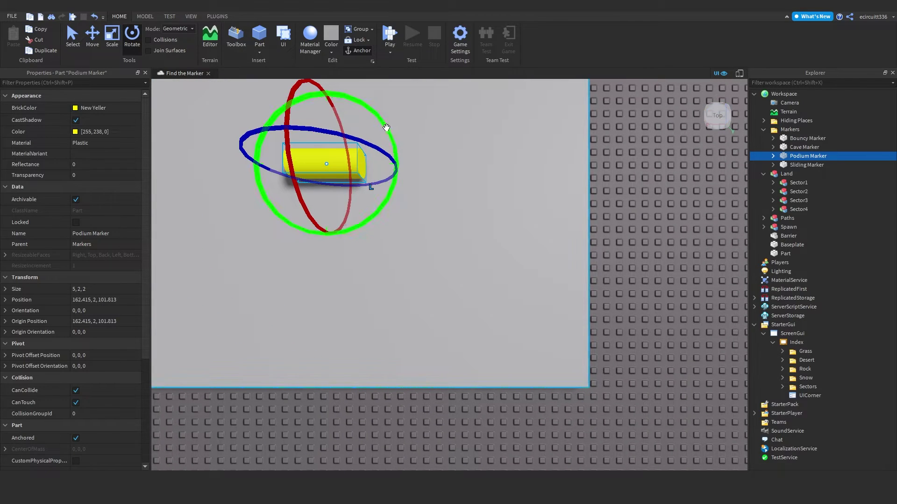
mouse_move(385, 124)
left_mouse_down()
mouse_move(386, 180)
mouse_move(327, 233)
left_mouse_up()
left_click(92, 34)
left_click_drag(402, 164, 456, 179)
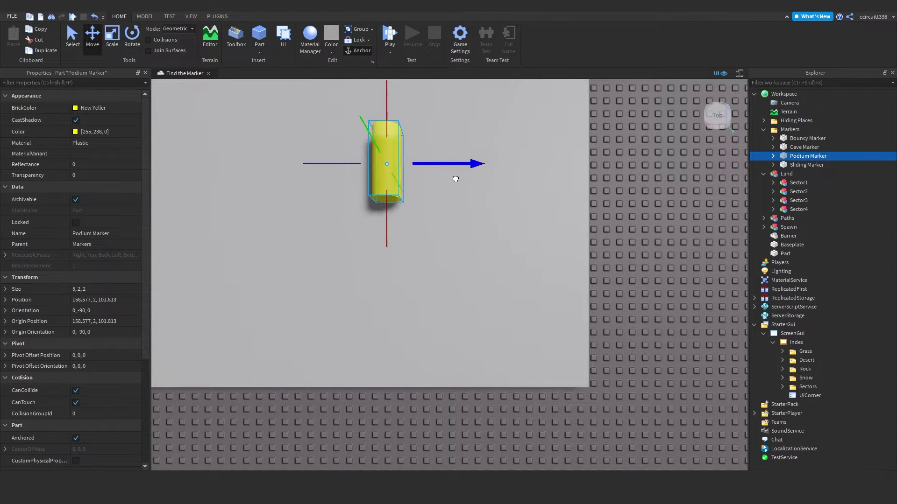
- Set the large plate's color to white (255, 255, 255)
left_click(479, 252)
left_click(76, 132)
left_click_drag(514, 215, 345, 307)
left_click_drag(558, 199, 558, 164)
left_click(509, 328)
- Try the Asphalt material on the plate, undo it and set the material to SmoothPlastic
left_click(87, 144)
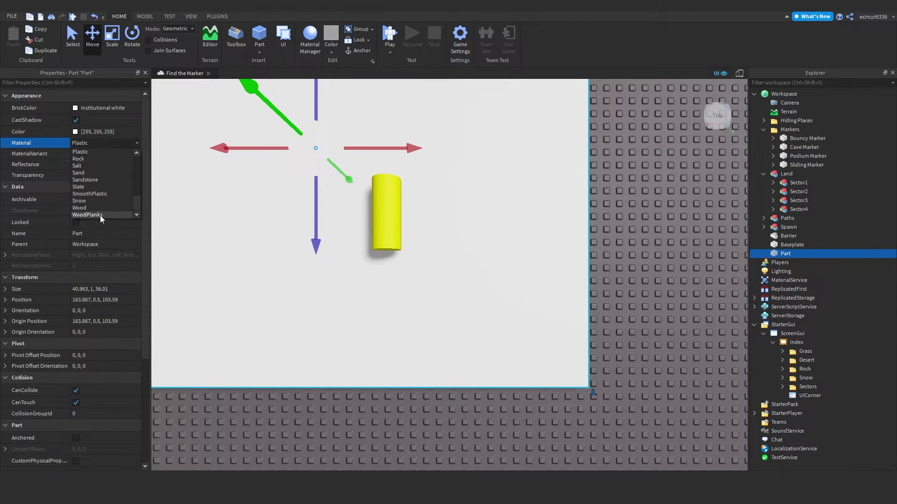
scroll(100, 206, "up", 10)
left_click(80, 152)
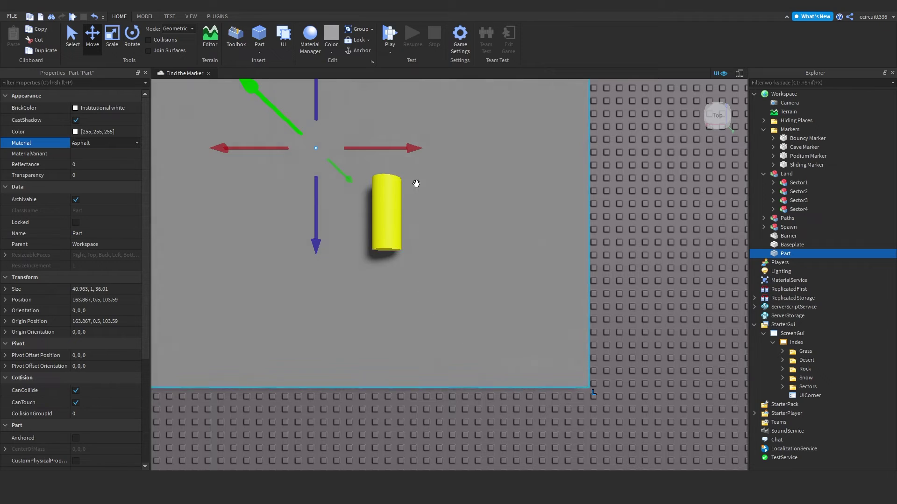
right_click_drag(416, 184, 420, 124)
key("ctrl+z")
key("a")
key("s")
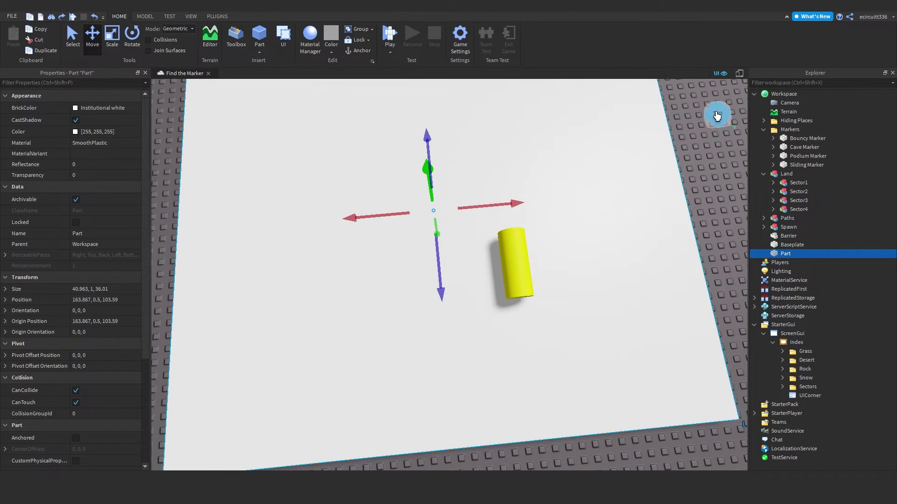
- View the marker from the top and turn off GlobalShadows in the Lighting properties
left_click(717, 115)
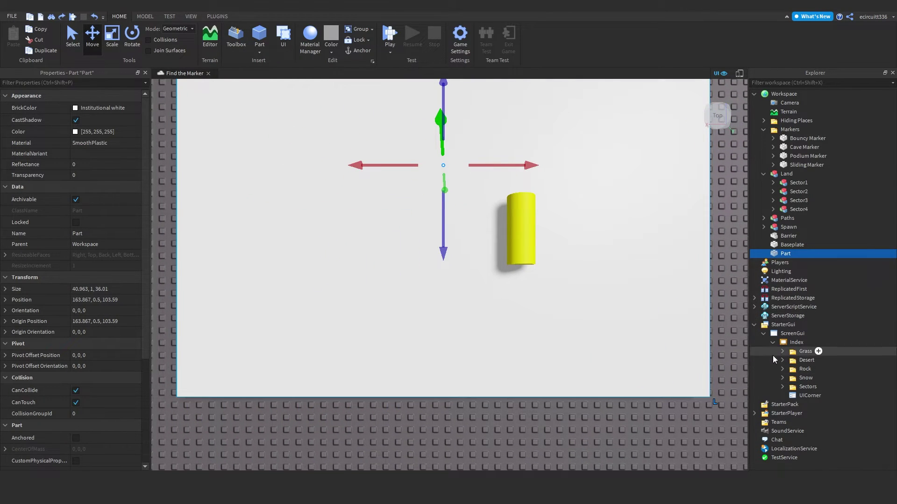
left_click(781, 272)
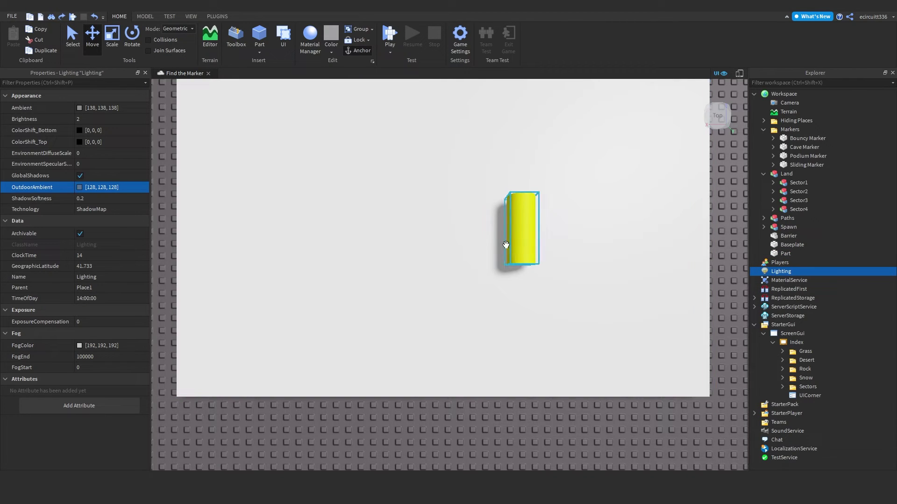
left_click(80, 176)
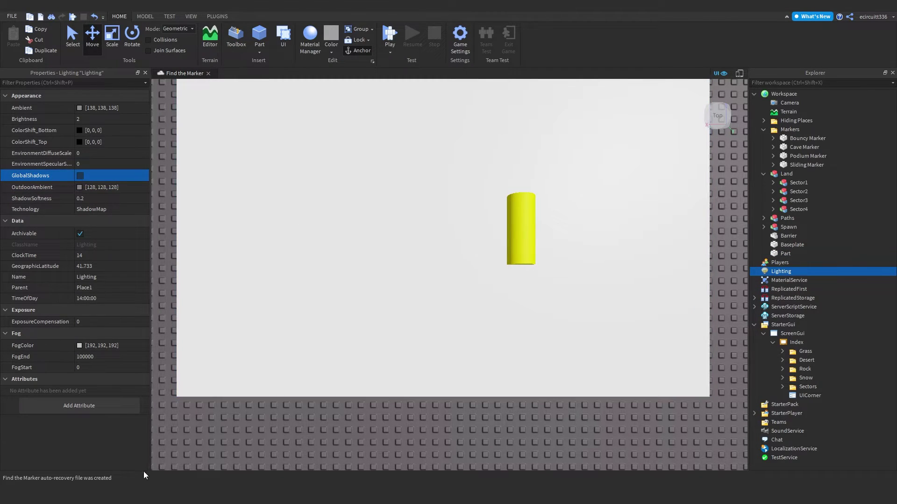
- Switch to Snipping Tool, capture a rectangular snip around the yellow marker and start saving it as a file
key("super+s")
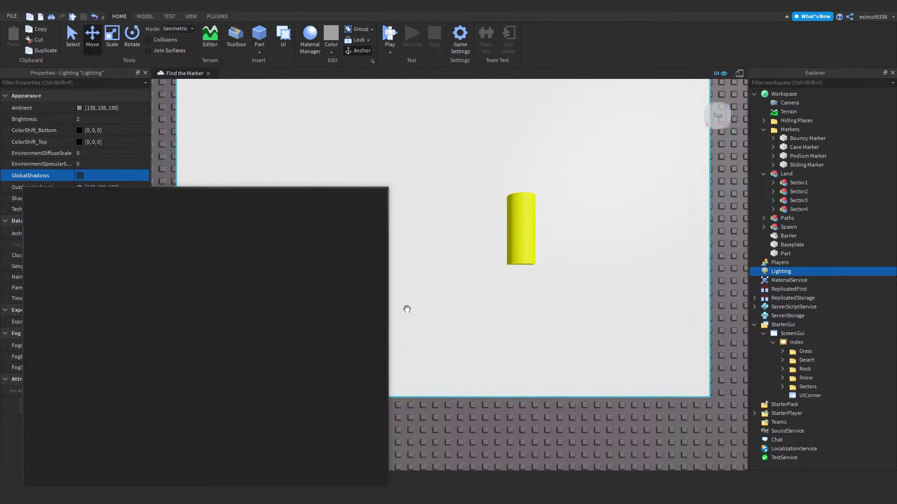
left_click_drag(542, 400, 284, 183)
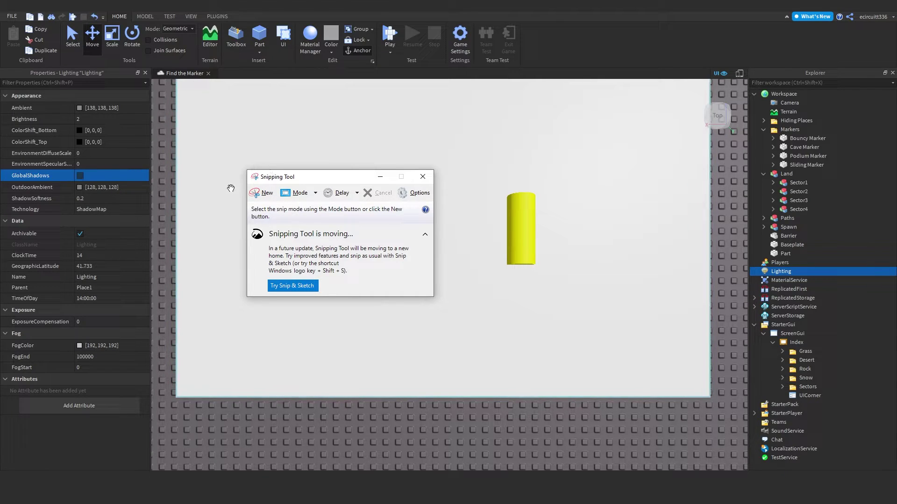
left_click(263, 193)
left_click(531, 218)
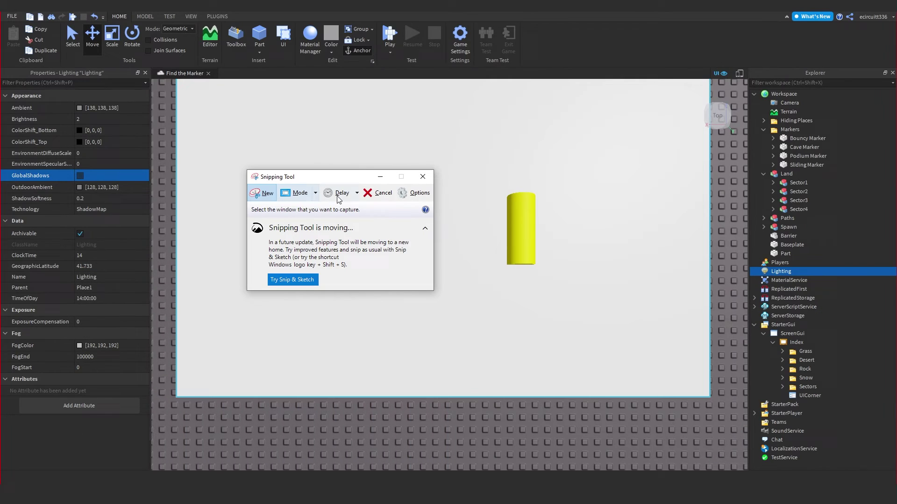
left_click(316, 194)
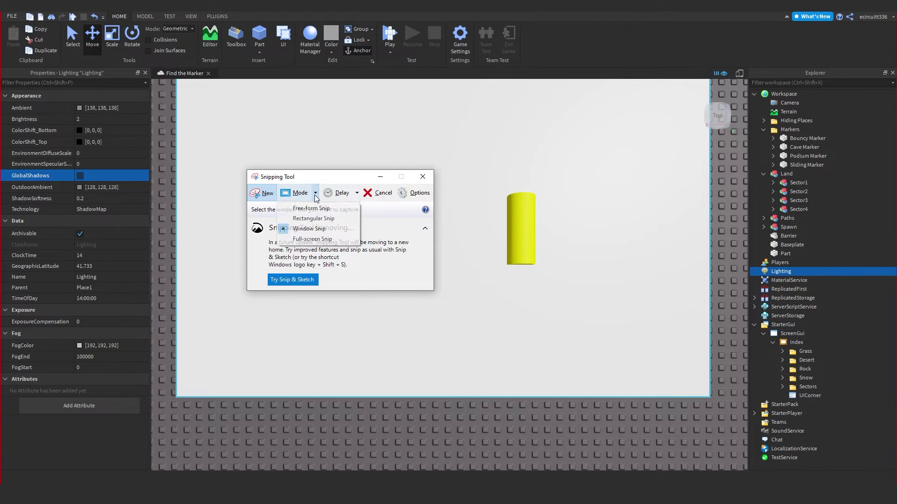
left_click(326, 218)
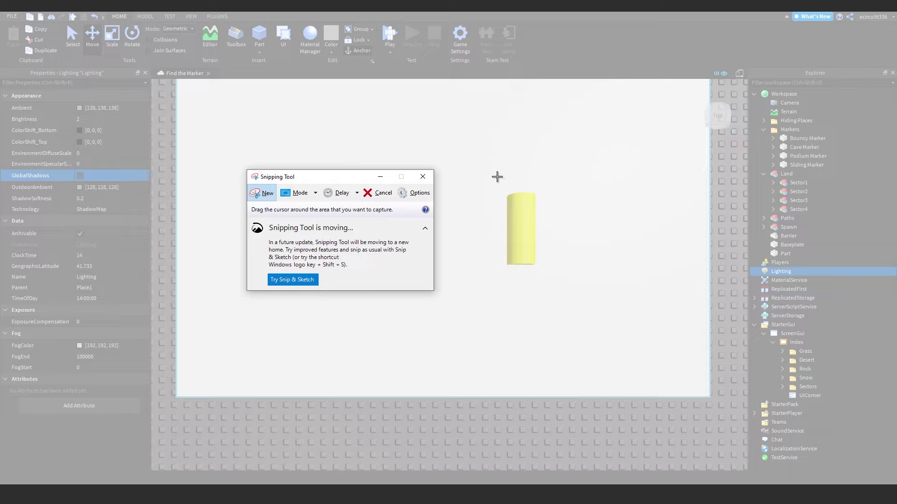
left_click_drag(498, 179, 552, 285)
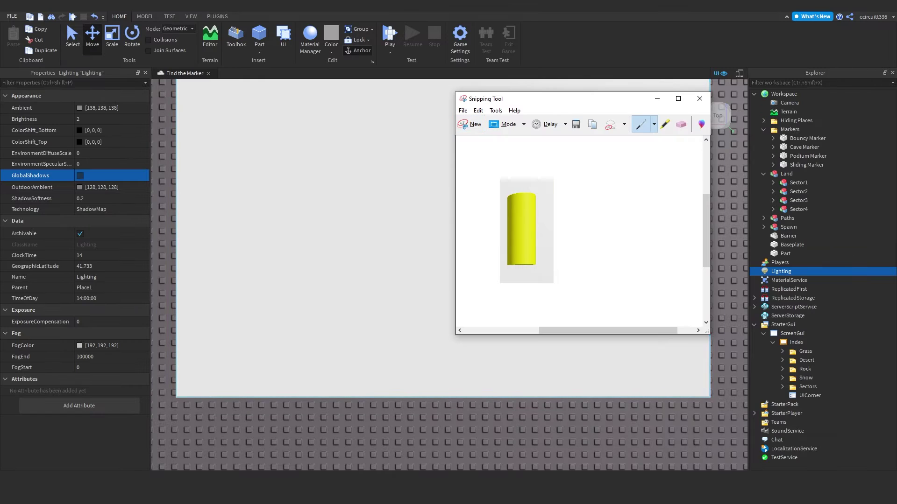
left_click(462, 110)
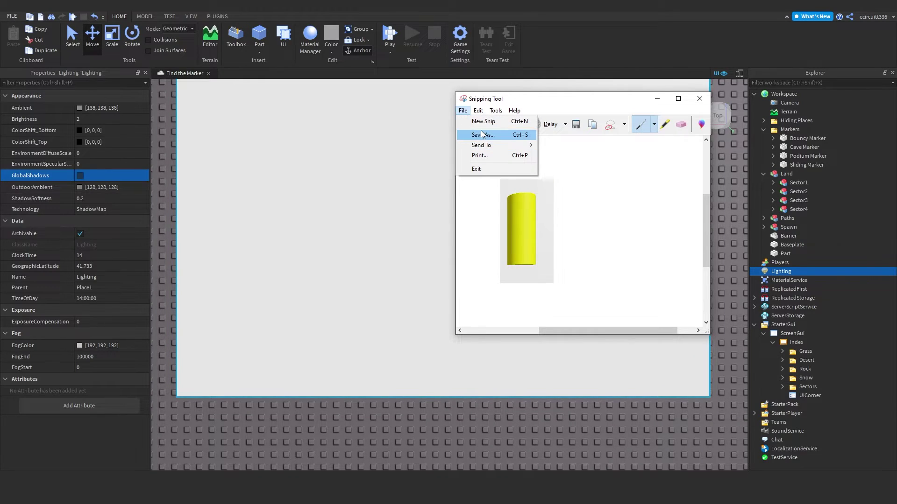
left_click(481, 134)
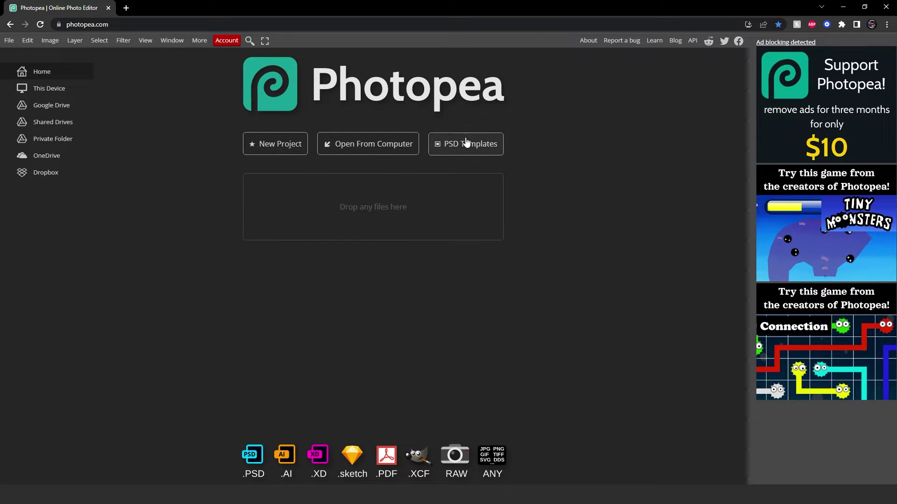
- Create a new project in Photopea and paste the marker snip into it
left_click(290, 144)
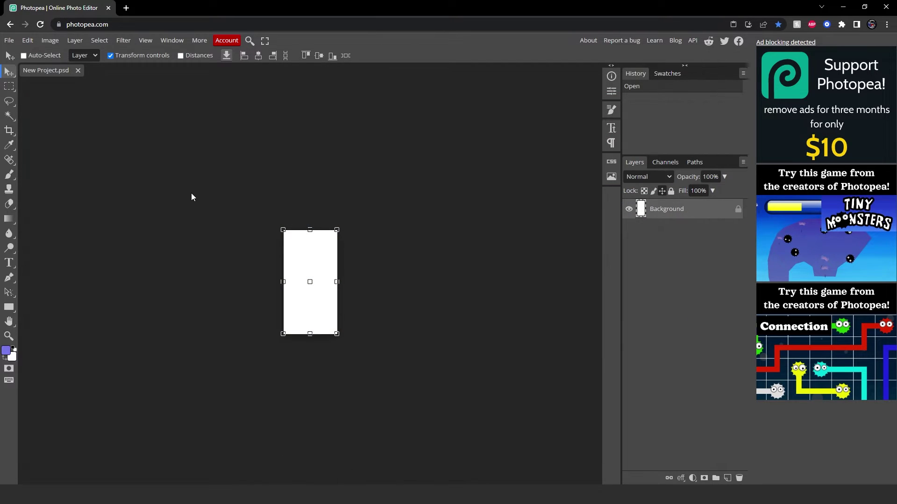
key("ctrl+v")
scroll(298, 268, "up", 5)
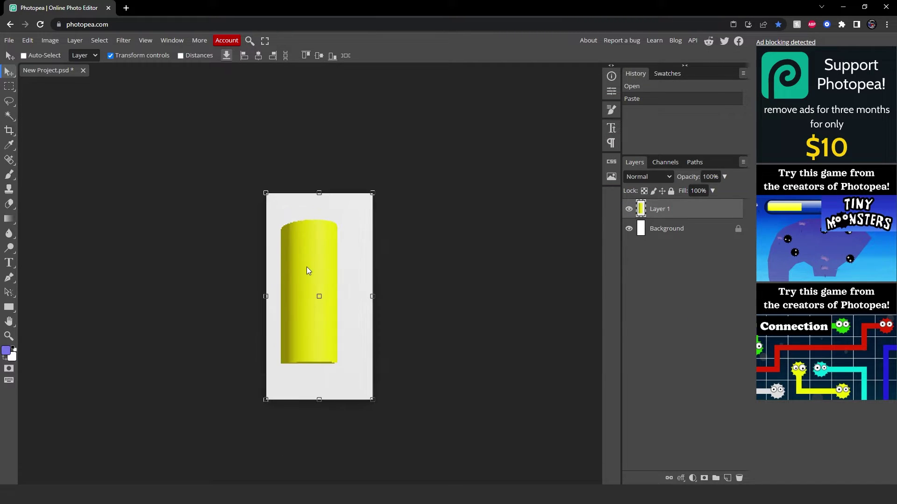
- Select the grey area around the marker with the Magic Wand and clear it from Layer 1
left_click(8, 115)
left_click(316, 176)
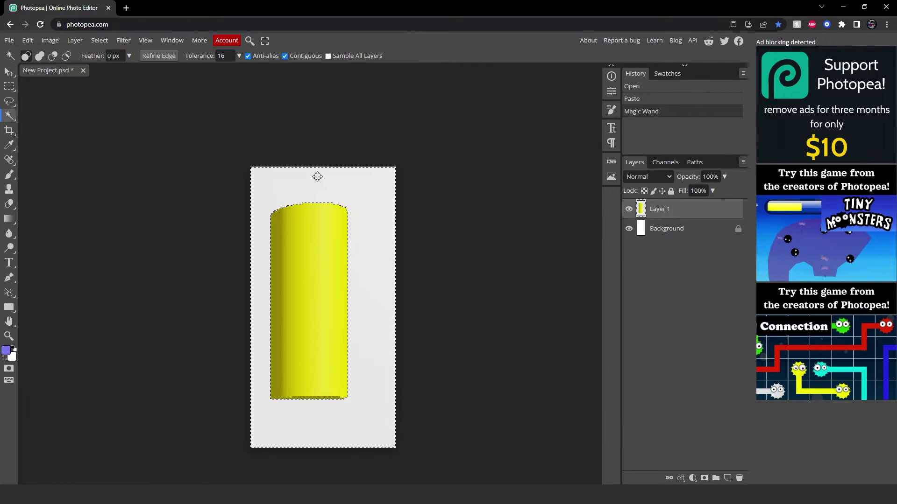
key("Delete")
- Try clearing the selected area of the Background layer and deselecting, and undo both operations
left_click(672, 231)
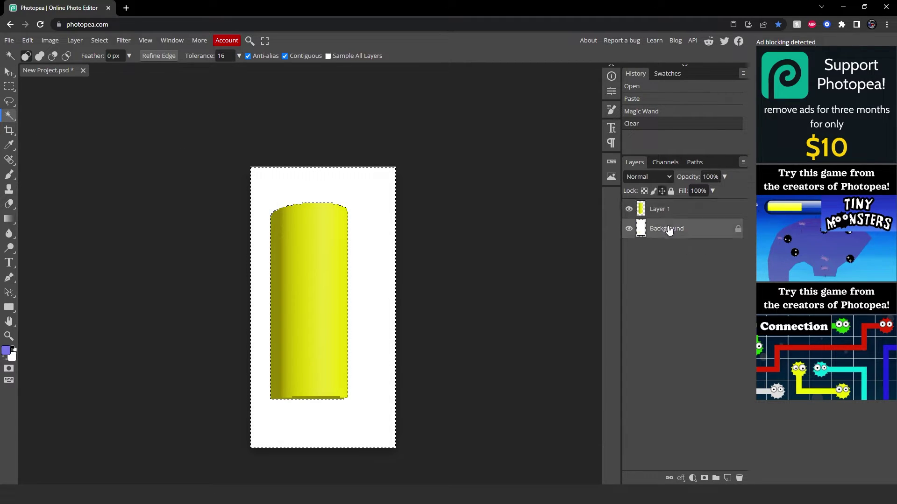
key("Delete")
left_click(9, 71)
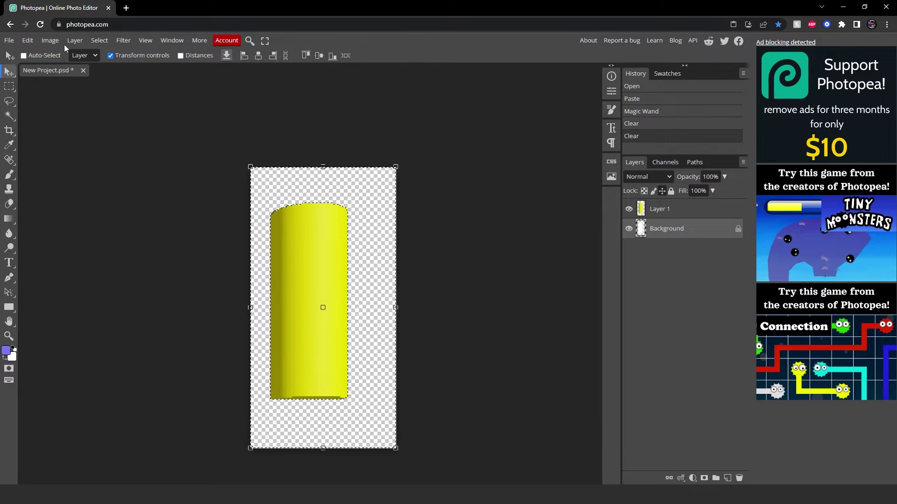
left_click(99, 40)
left_click(107, 68)
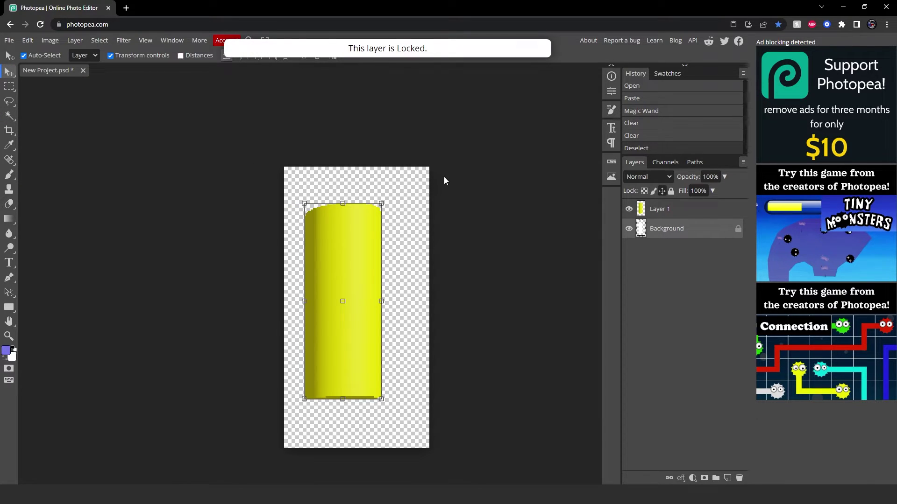
key("ctrl+z")
key("ctrl+z")
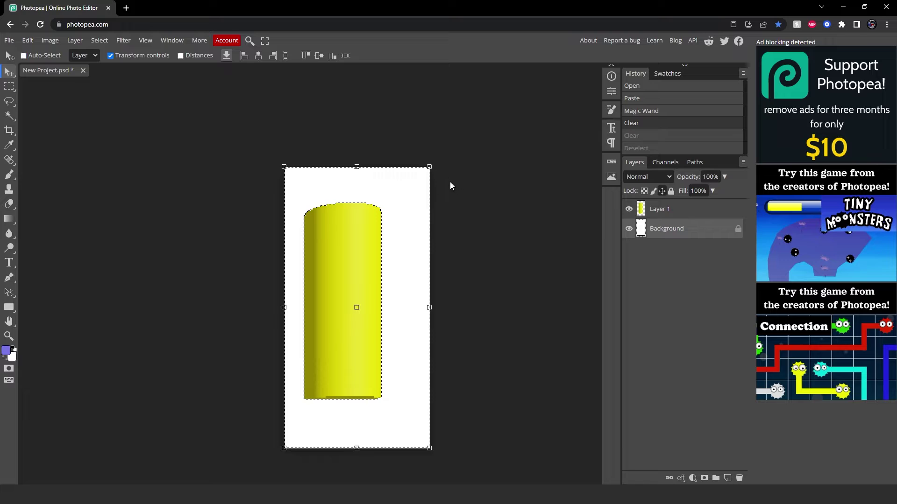
left_click(373, 240)
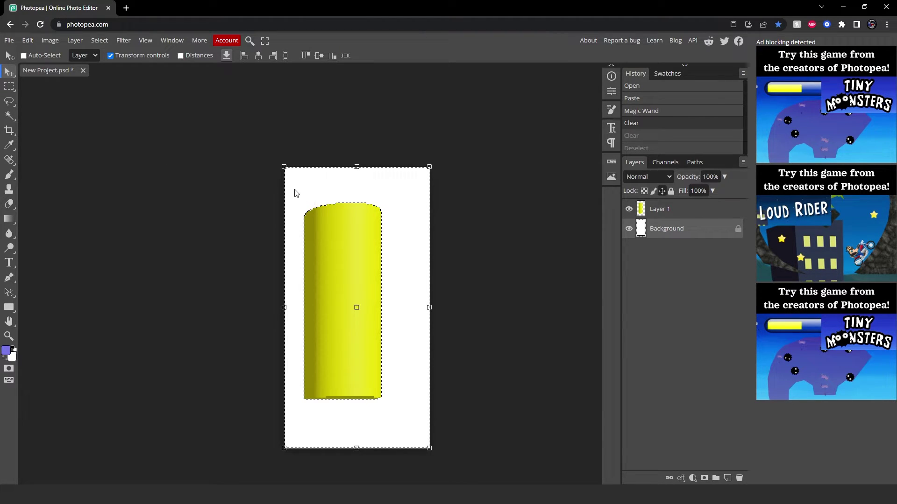
key("Delete")
key("ctrl+z")
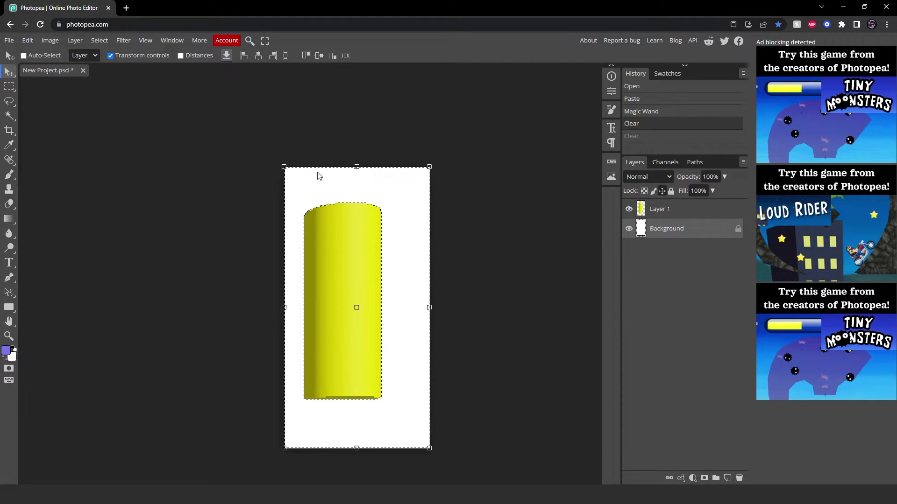
- Invert the selection so it covers the marker and remove the marker from Layer 1
left_click(99, 40)
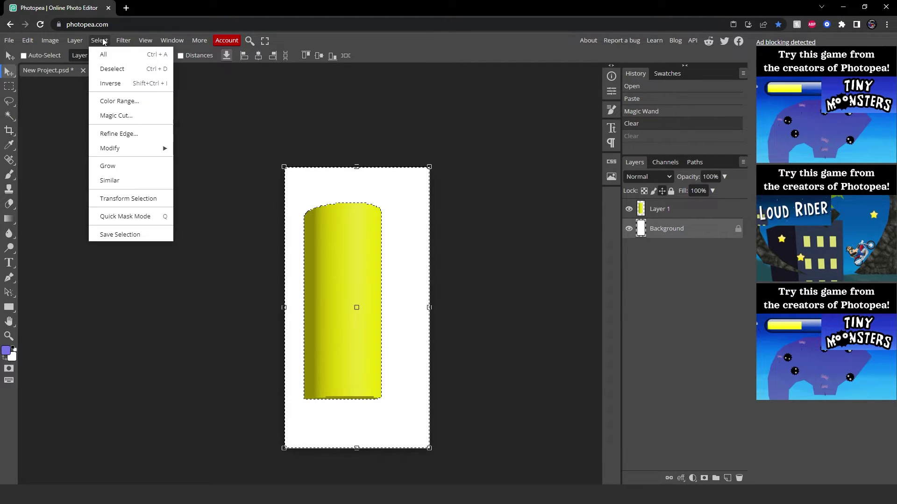
left_click(112, 82)
key("ctrl")
key("Delete")
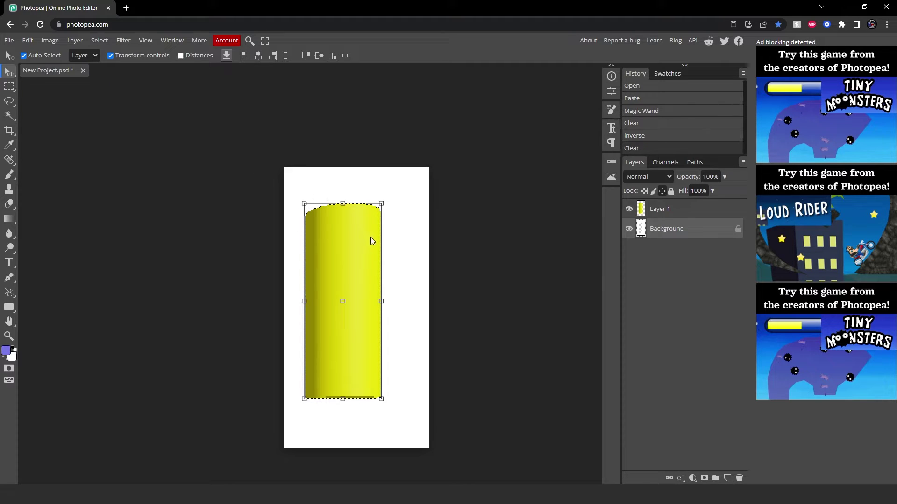
left_click(667, 212)
key("Delete")
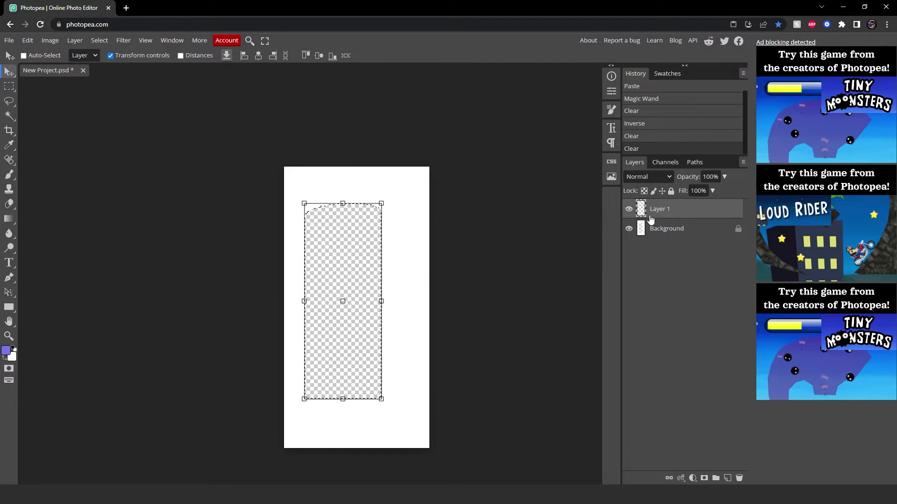
key("ctrl+z")
- Deselect the marker area, paste the cut-out marker back into the project and shift it slightly
double_click(669, 229)
left_click(100, 40)
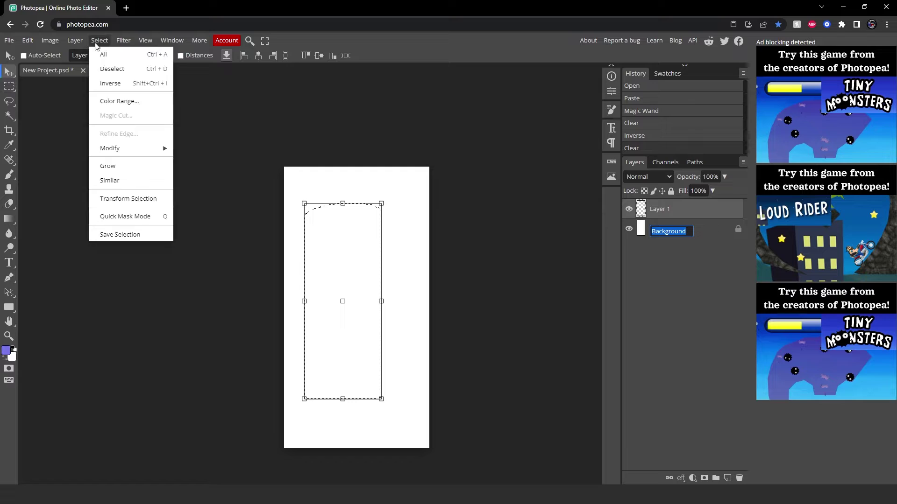
left_click(107, 66)
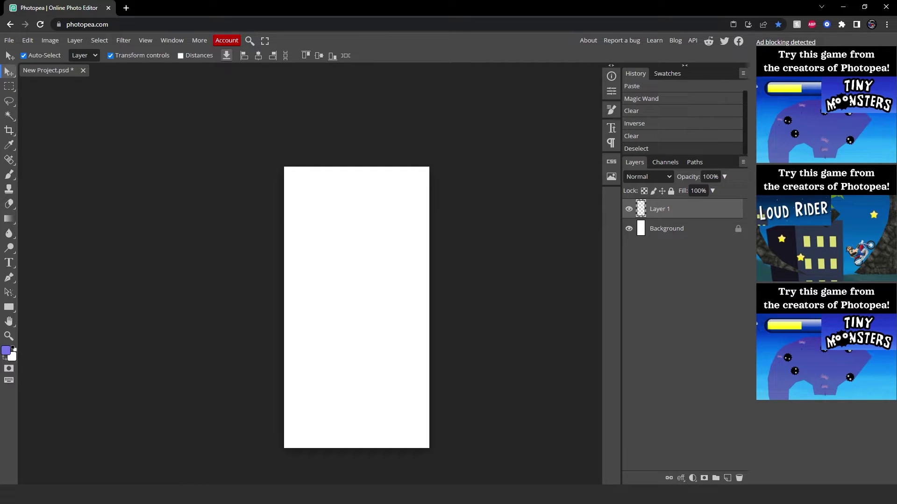
key("ctrl+v")
mouse_move(345, 256)
left_mouse_down("ctrl")
mouse_move(362, 256)
mouse_move(360, 248)
mouse_move(357, 256)
left_mouse_up("ctrl")
left_click(667, 227)
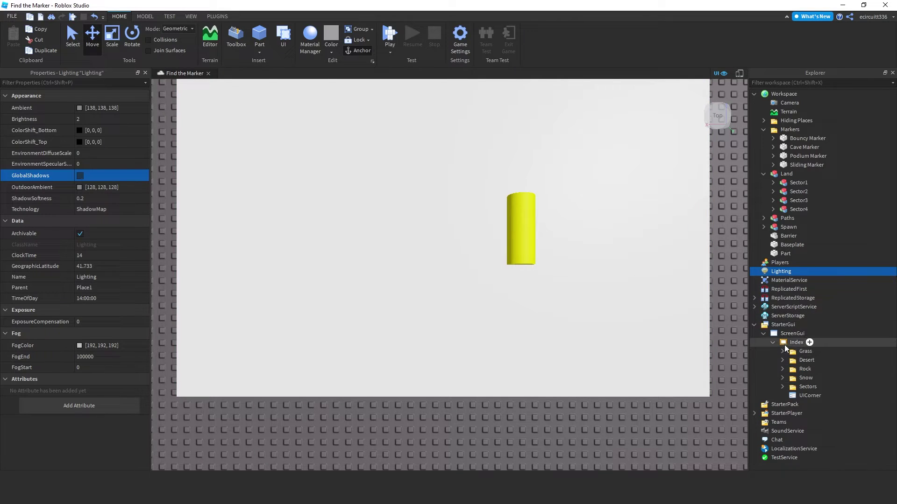
- Switch to Roblox Studio, enable the ScreenGui and select the first ImageLabel in the Grass folder's View frame
left_click(792, 333)
left_click(80, 174)
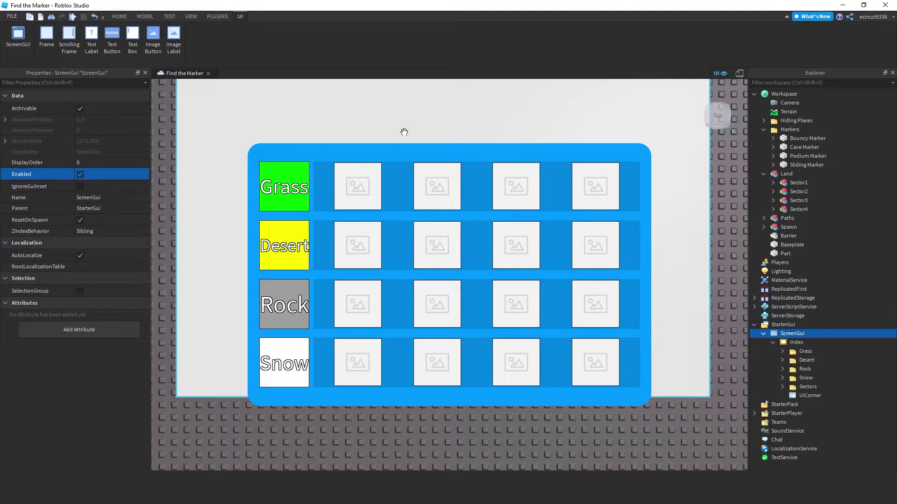
left_click(801, 362)
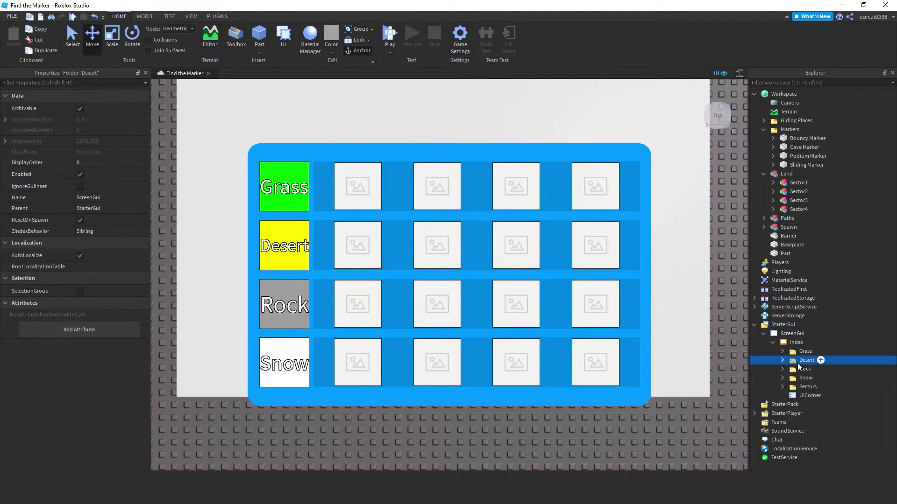
left_click(797, 353)
left_click(783, 353)
left_click(799, 361)
left_click(792, 361)
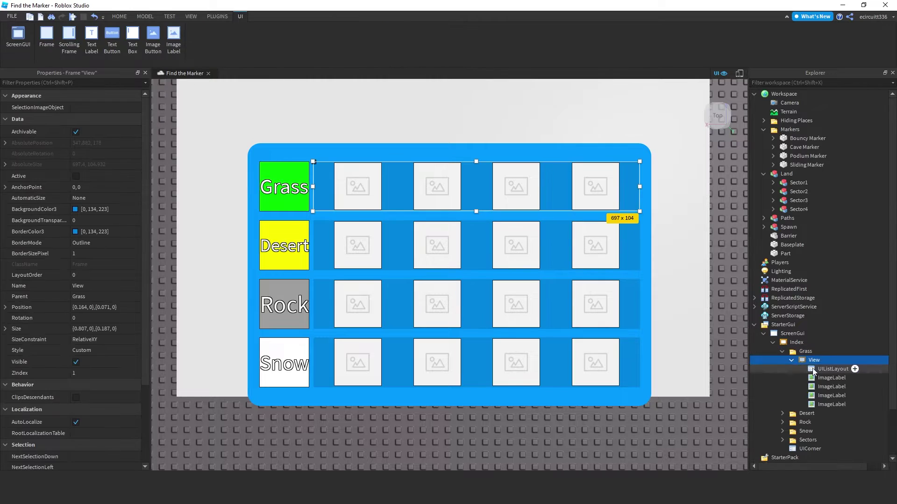
left_click(815, 370)
left_click(818, 379)
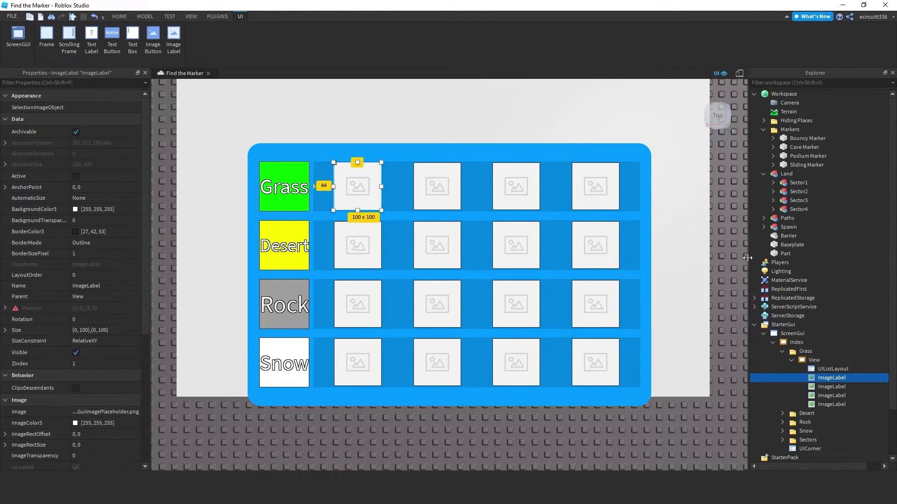
- Examine the Size property of the first Grass ImageLabel and the properties of the row's UIListLayout
left_click_drag(747, 258, 681, 257)
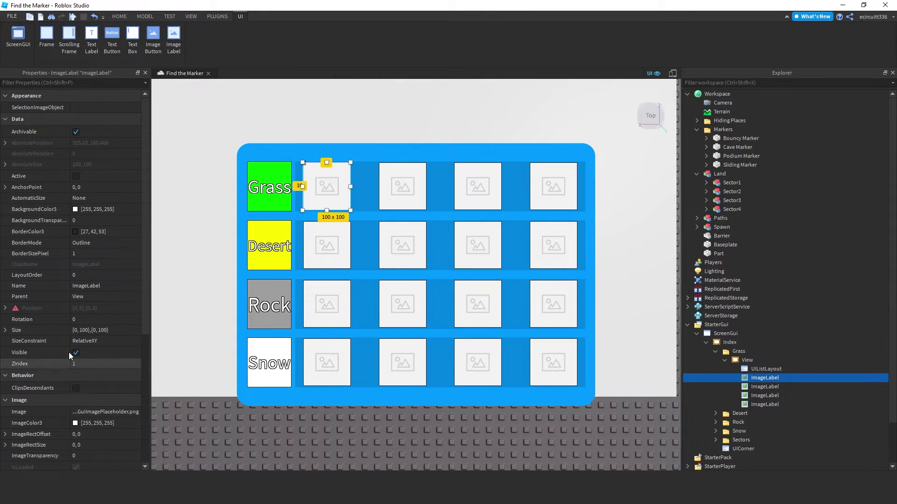
left_click(89, 330)
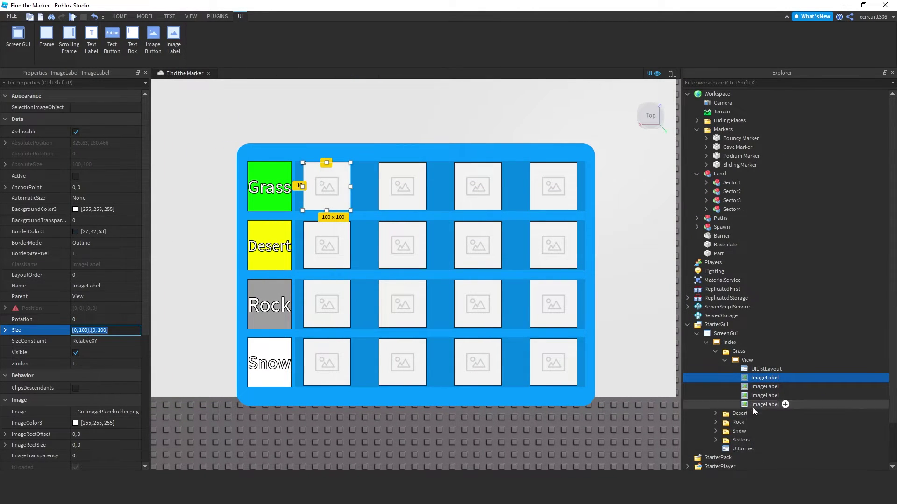
key("Return")
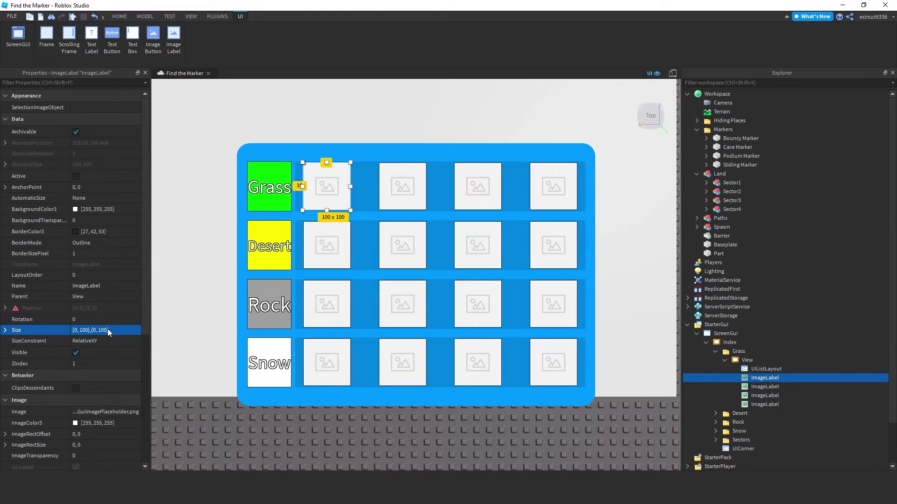
middle_click_drag(491, 320, 544, 336)
middle_click_drag(640, 332, 581, 309)
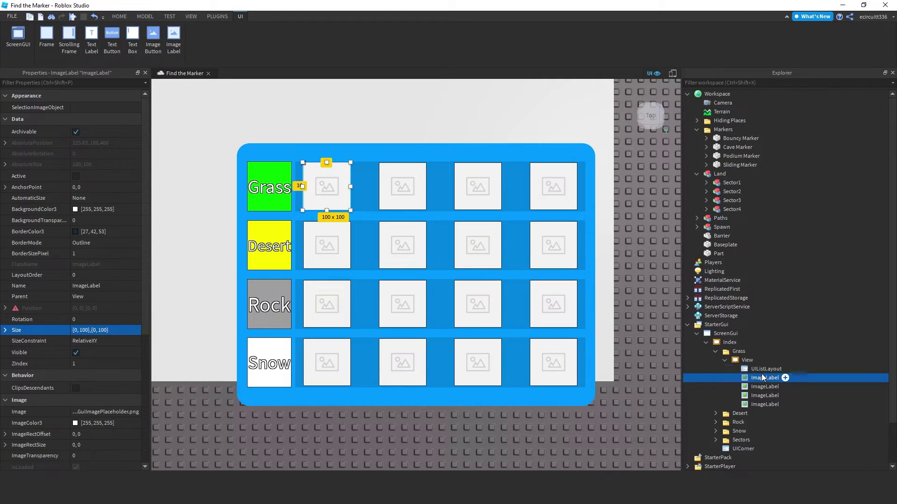
left_click_drag(759, 370, 763, 370)
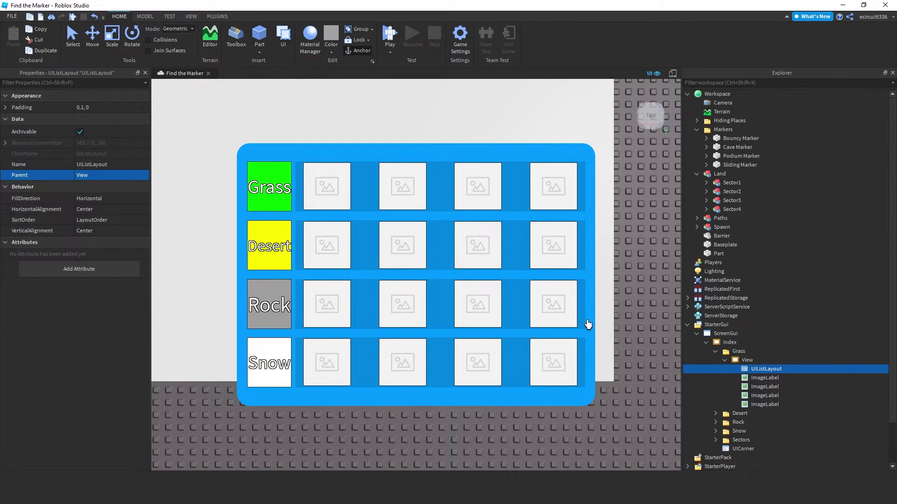
left_click_drag(683, 139, 688, 174)
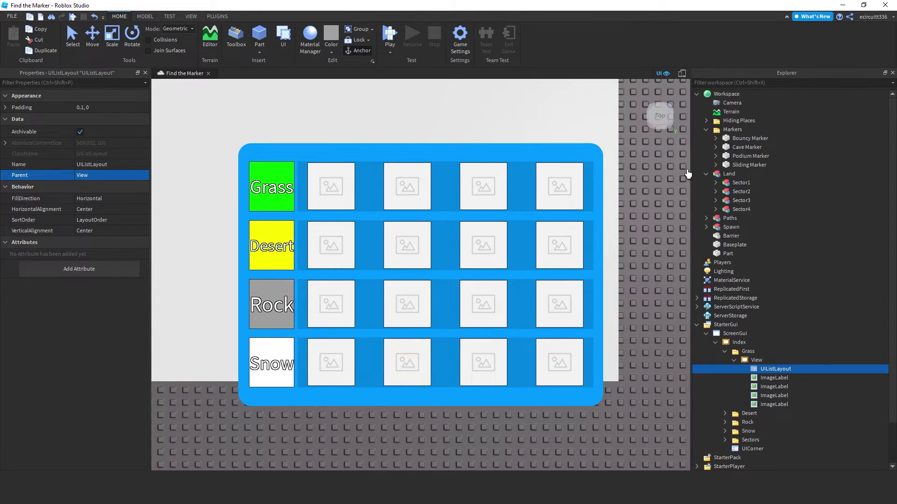
left_click(774, 378)
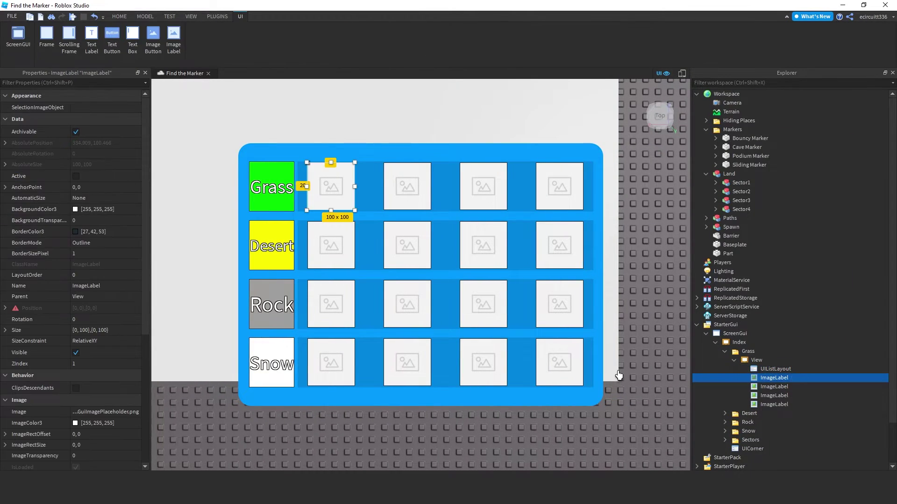
left_click(4, 330)
left_click(14, 341)
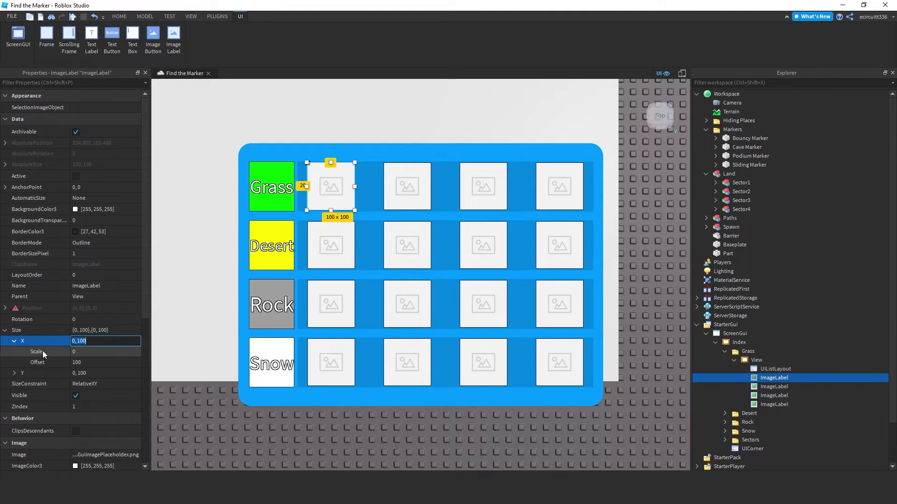
left_click(2, 340)
left_click(4, 330)
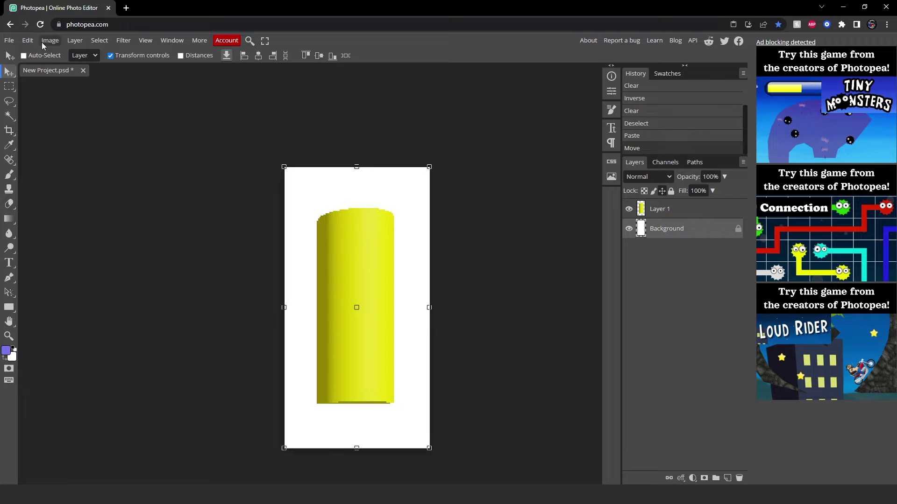
- Switch to Photopea and create a new project with a width and height of 100 pixels
left_click(8, 40)
left_click(28, 41)
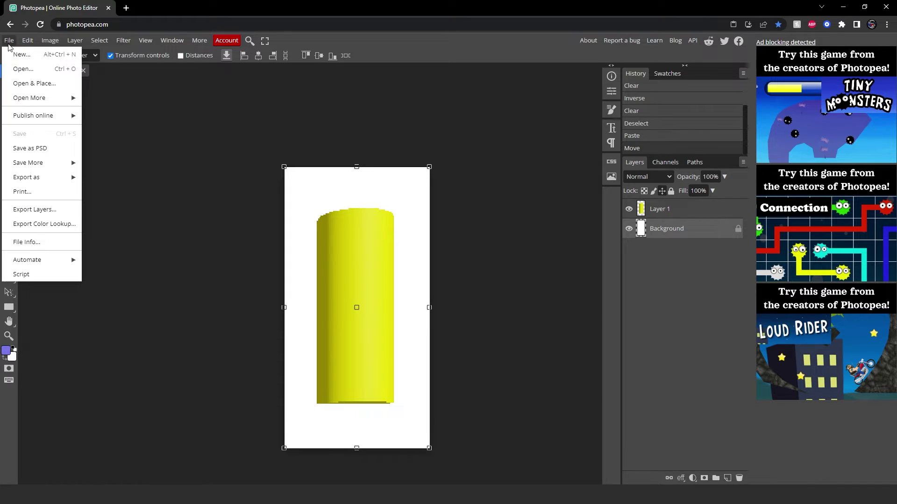
left_click(15, 54)
type("100")
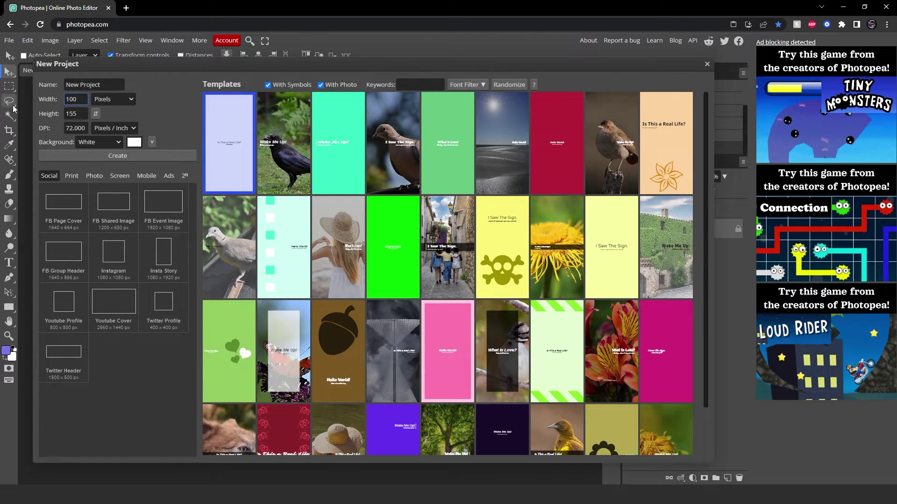
left_click(79, 113)
double_click(80, 113)
type("100")
key("Return")
scroll(299, 274, "up", 5, "ctrl")
scroll(308, 276, "down", 5, "ctrl")
scroll(335, 278, "up", 3)
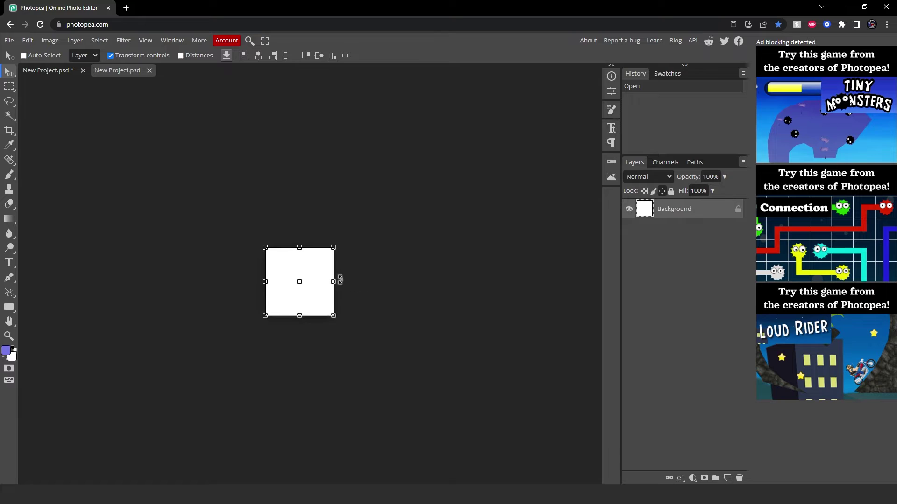
- Paste the cut-out marker, scale it proportionally to 54.10% and centre it on the canvas at 50 px, 50 px
key("ctrl+v")
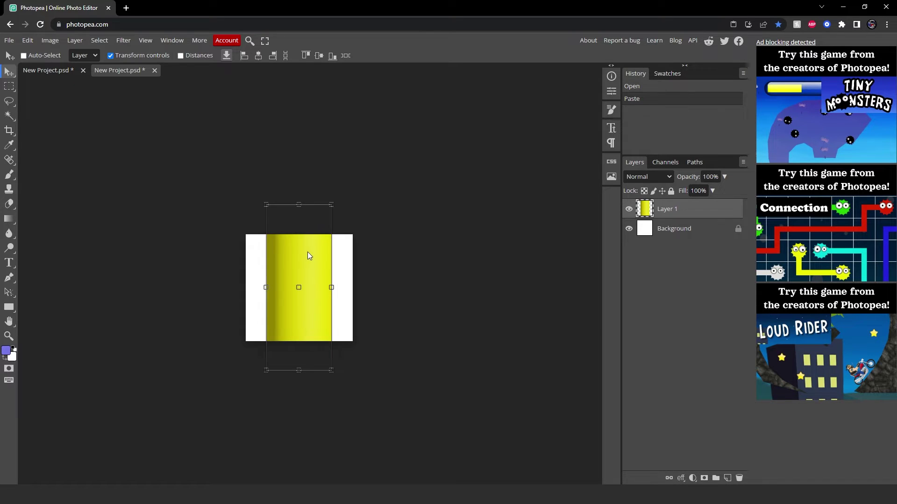
left_click_drag(309, 252, 322, 254)
left_click_drag(344, 206, 330, 247, "ctrl")
key("ctrl+z")
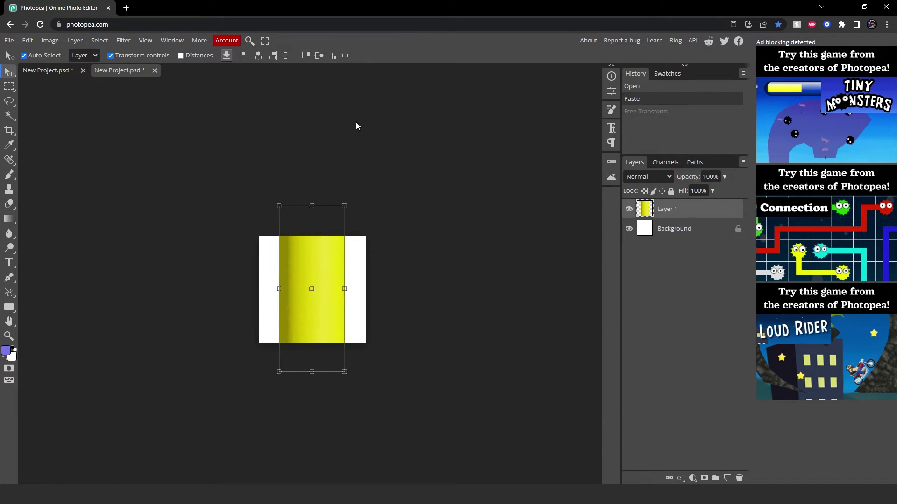
left_click_drag(348, 369, 318, 365, "ctrl")
left_click_drag(304, 293, 320, 322)
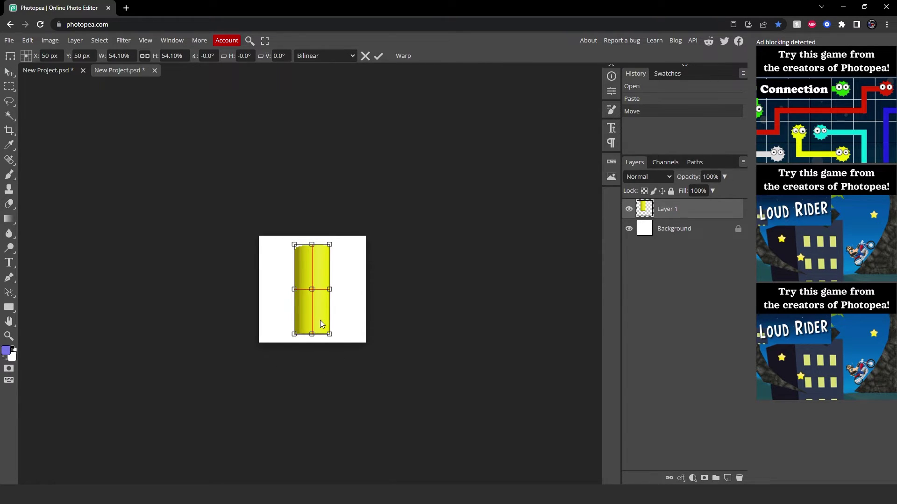
left_click(378, 56)
- Export the centred marker image as a PNG file
left_click(700, 230)
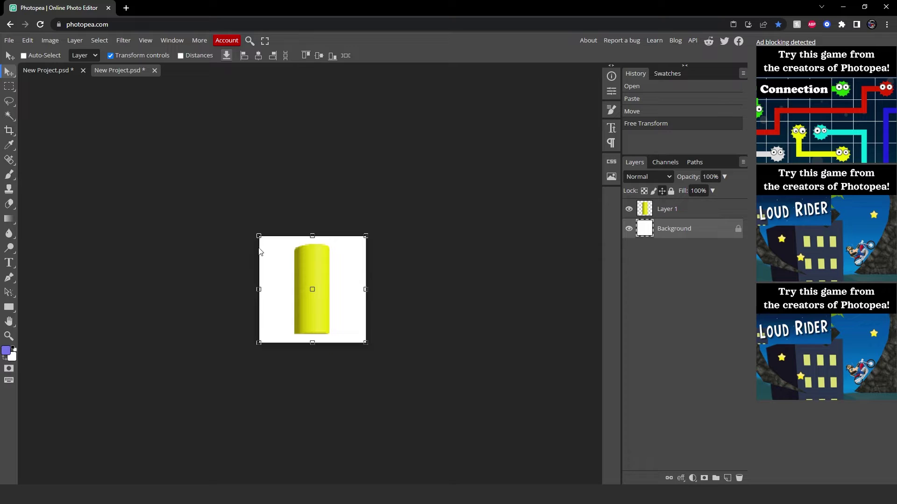
left_click(9, 40)
mouse_move(49, 183)
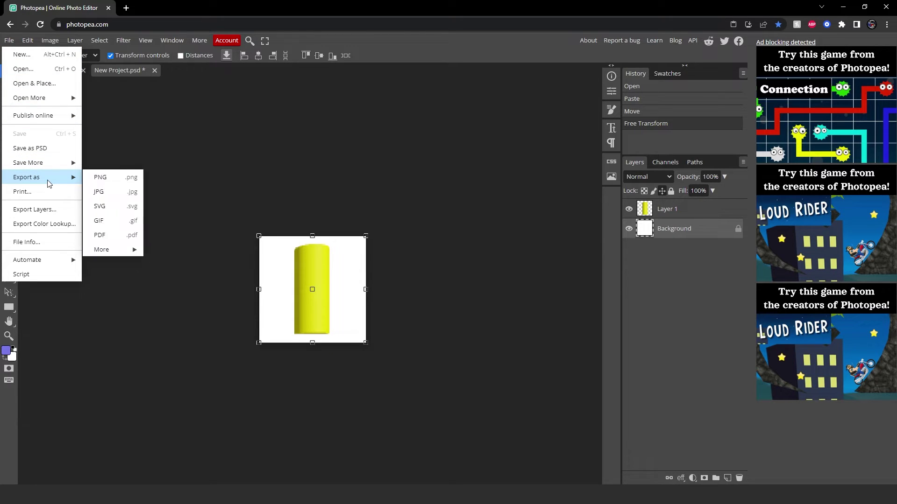
left_click(102, 178)
left_click(376, 253)
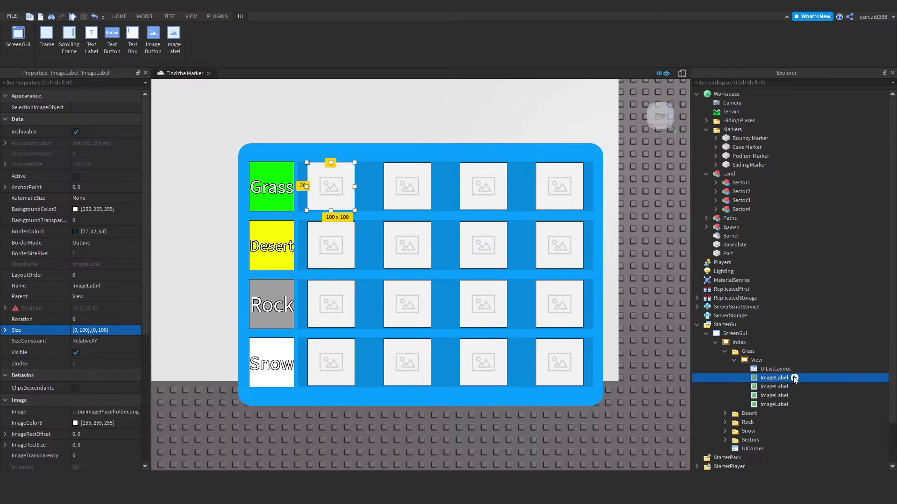
- Switch to Roblox Studio, try naming the first Grass ImageLabel Bouncy Marker and checking its image choices, and undo the rename
double_click(778, 378)
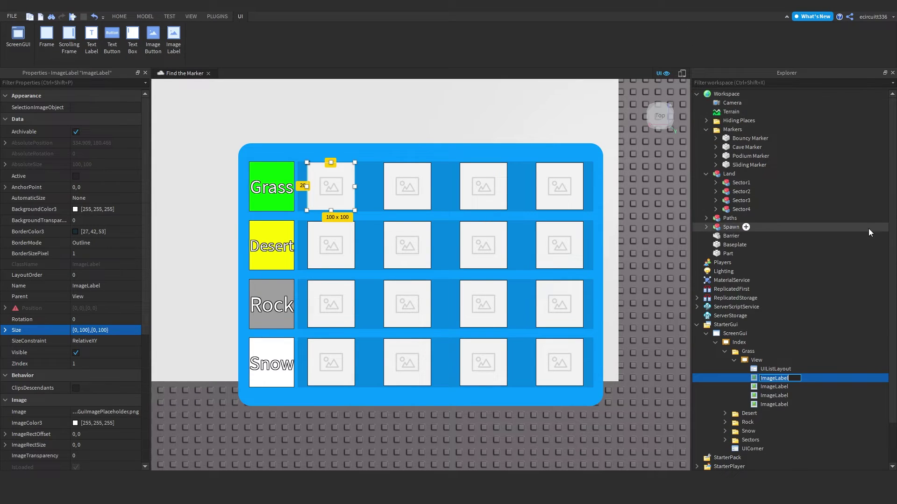
type("Bouncy Marker")
key("Return")
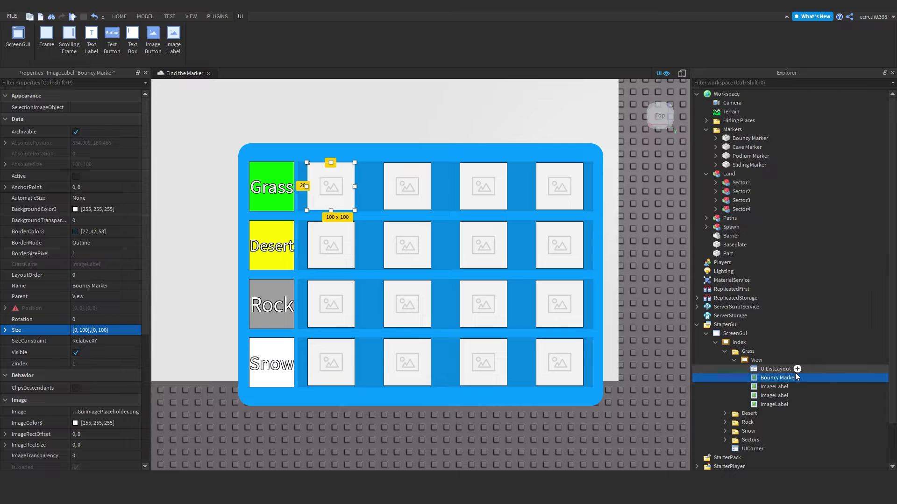
scroll(70, 327, "down", 3)
left_click(89, 311)
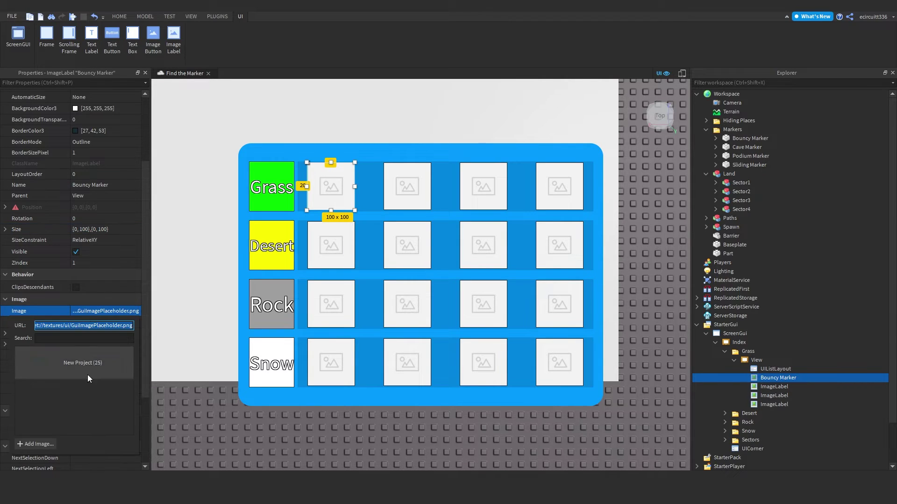
left_click(766, 387)
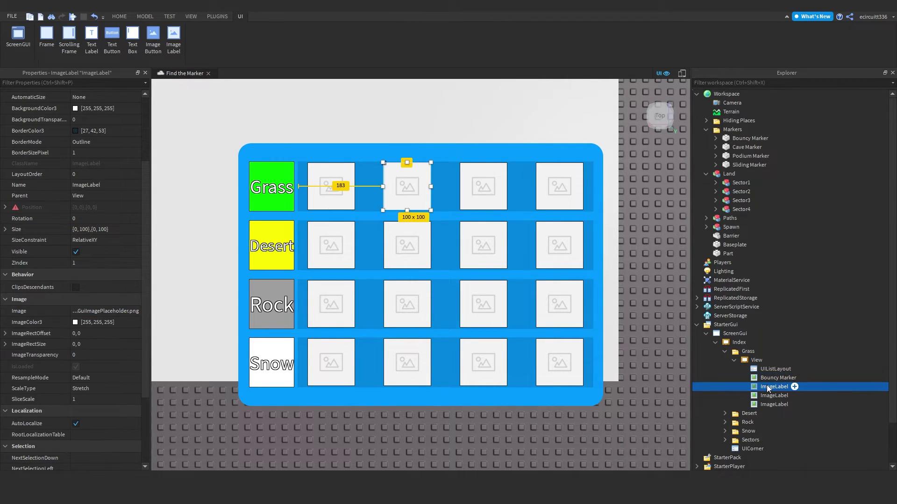
key("ctrl+z")
- Rename the ImageLabel of the Grass row's third slot as Podium Marker
left_click(768, 388)
left_click(771, 396)
left_click(772, 388)
left_click(770, 396)
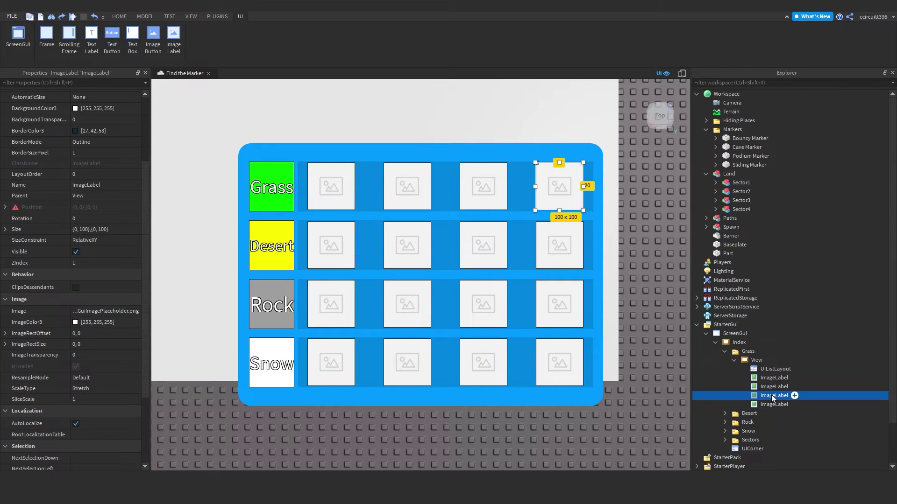
type("Podium")
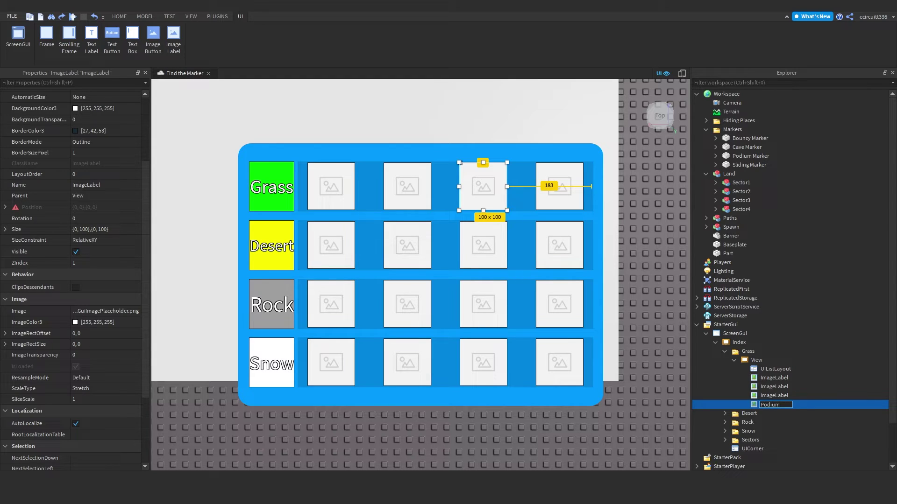
type(" Marker")
- Add the exported yellow marker picture from file as the Podium Marker ImageLabel's image
left_click(79, 312)
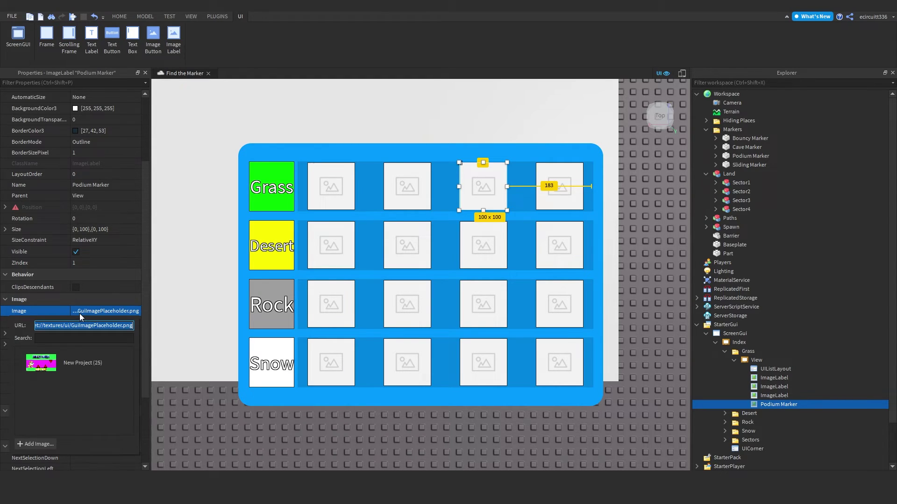
left_click(38, 444)
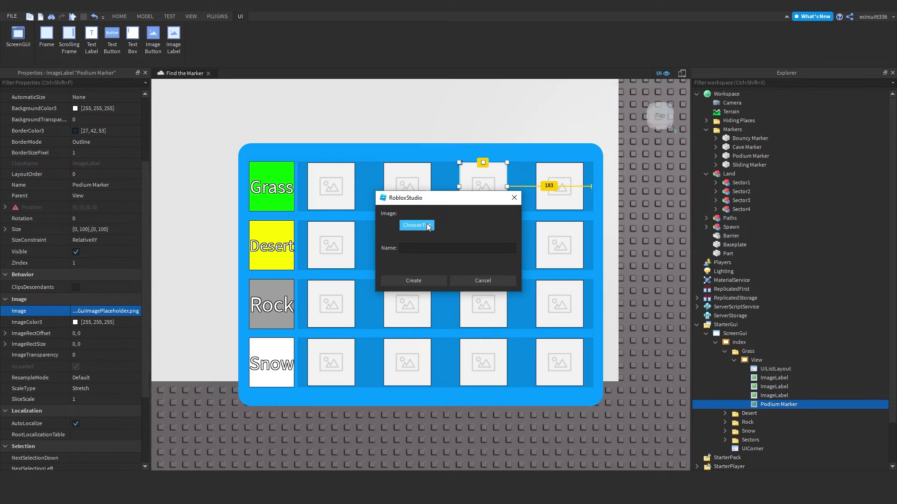
left_click(413, 281)
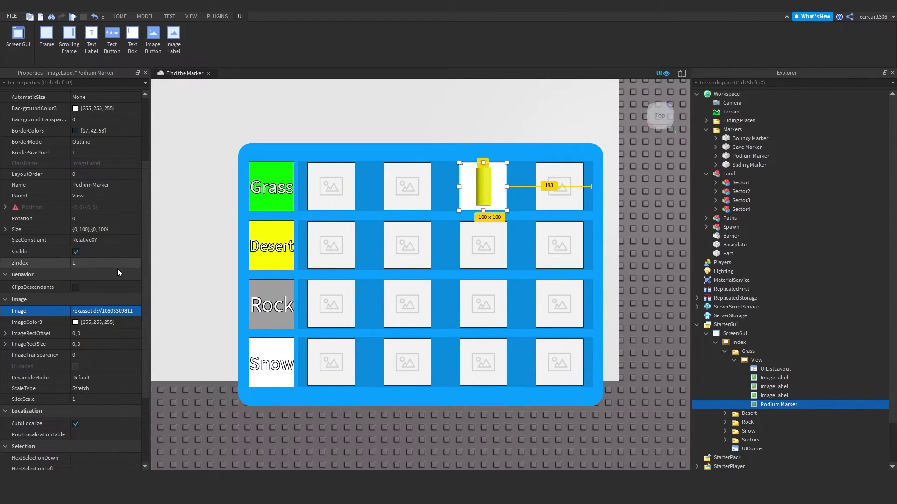
- Try a background transparency of 1 on the Podium Marker image and set it back to 0
scroll(84, 224, "up", 5)
left_click(94, 221)
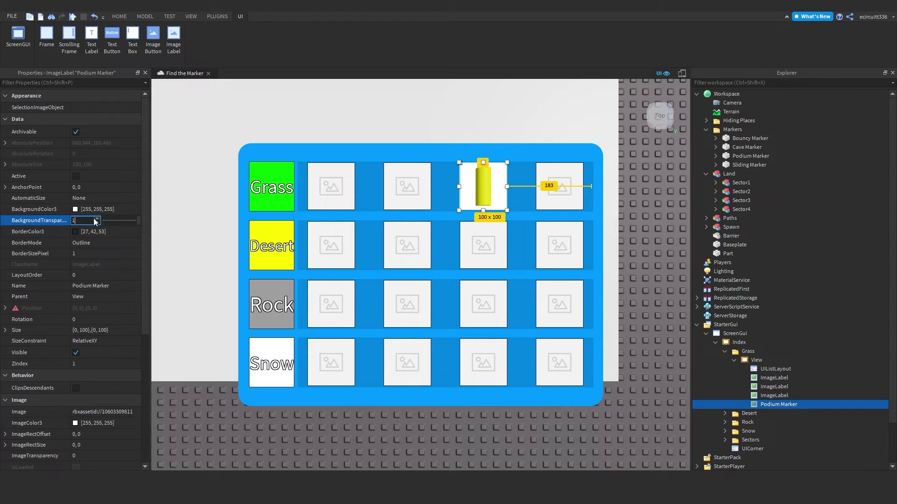
key("Return")
left_click(93, 221)
type("0")
key("Return")
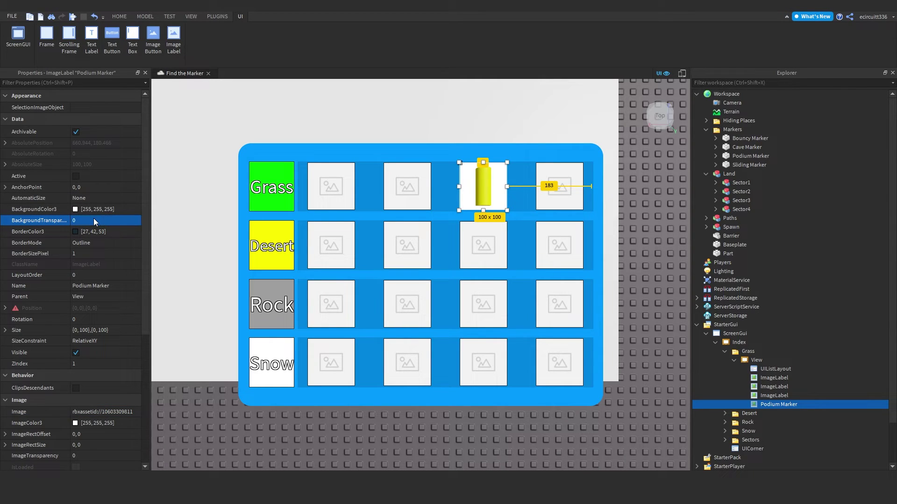
- Try an image transparency of 1 on the Podium Marker image and set it back to 0
scroll(96, 220, "down", 5)
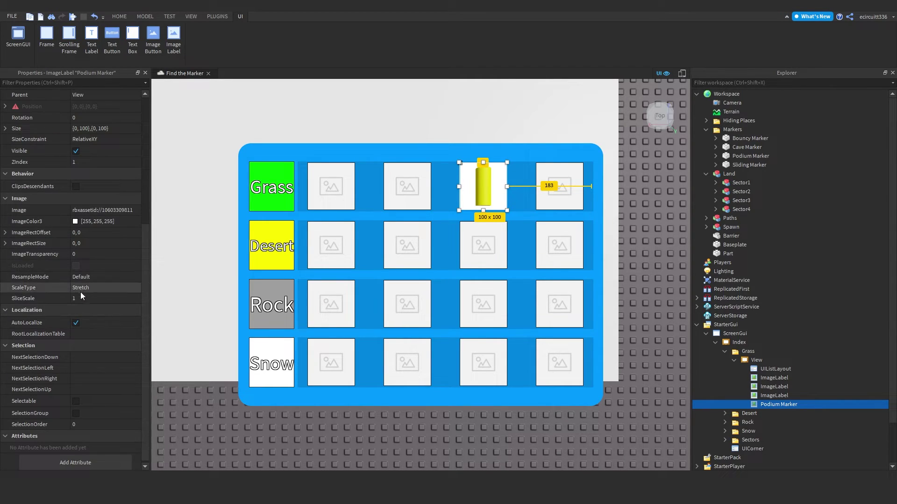
left_click(88, 255)
type("1")
key("Return")
left_click(89, 256)
type("0")
key("Return")
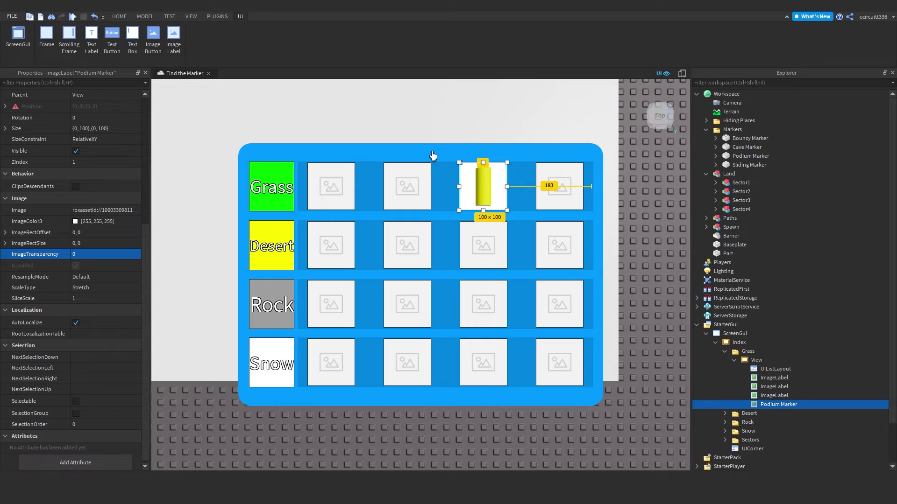
scroll(99, 273, "up", 1)
left_click(75, 255)
left_click_drag(421, 152, 455, 251)
left_click_drag(523, 279, 517, 361)
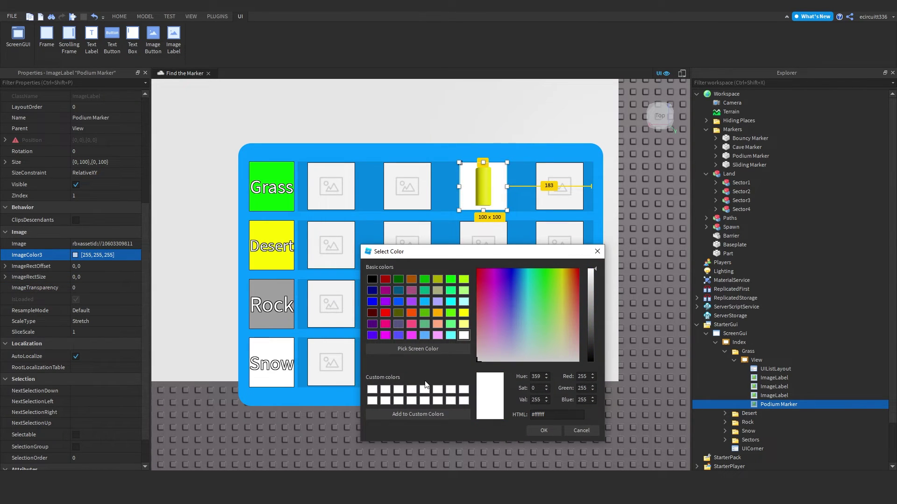
left_click(597, 251)
- Check which ImageLabels in the Grass view correspond to which slots of the index
scroll(83, 268, "up", 5)
scroll(96, 262, "down", 6)
left_click(770, 396)
left_click(769, 405)
left_click(767, 397)
left_click(768, 407)
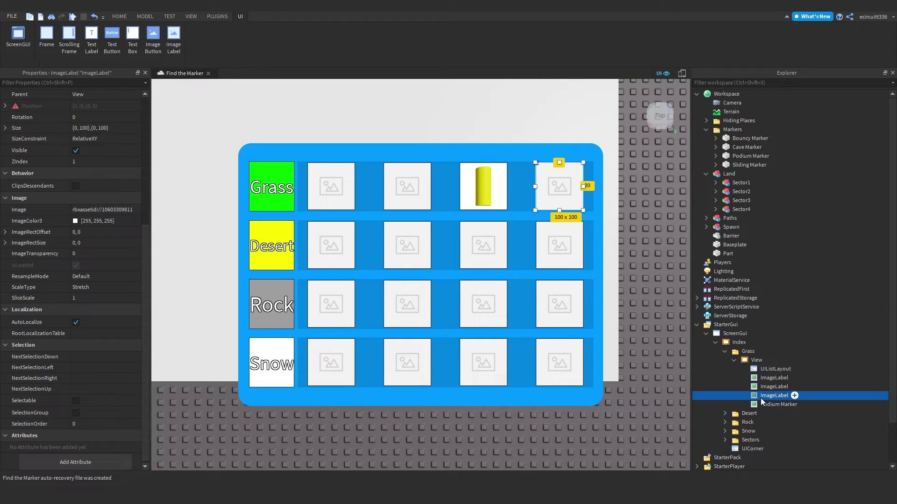
left_click(773, 397)
left_click(770, 388, "ctrl")
left_click(764, 389)
left_click(773, 404)
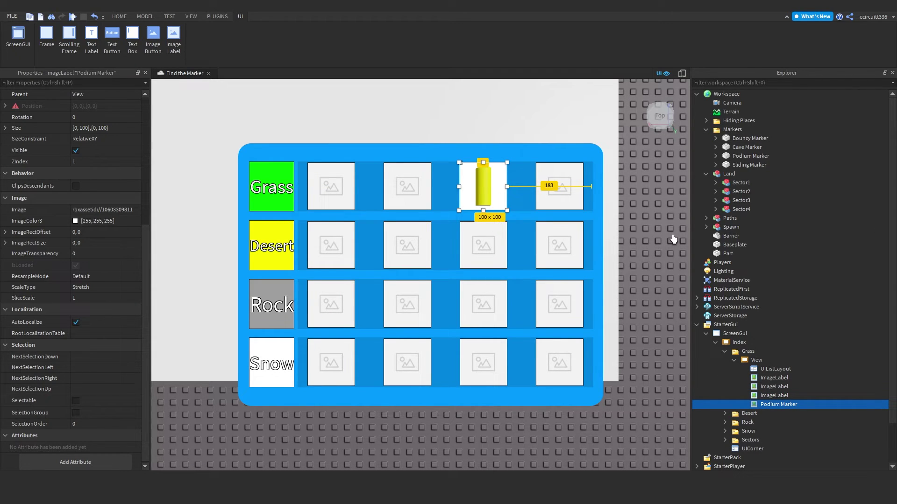
scroll(668, 243, "down", 4)
scroll(661, 248, "up", 1)
right_click_drag(661, 248, 663, 249)
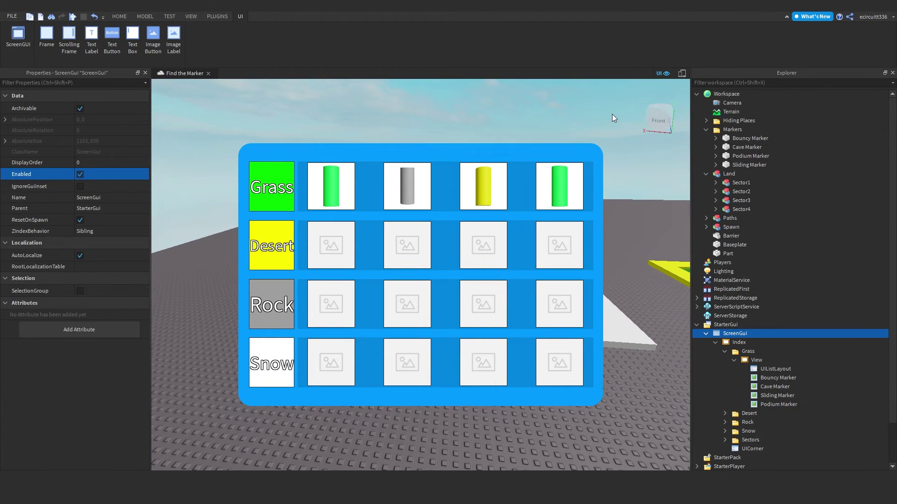
- Delete the white backdrop part from the workspace
left_click(612, 114)
right_click_drag(612, 114, 609, 135)
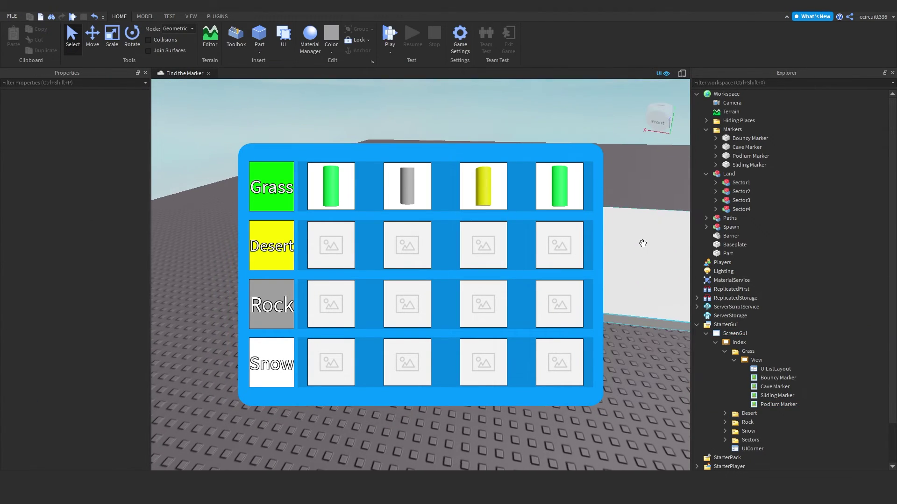
left_click(663, 285)
key("Delete")
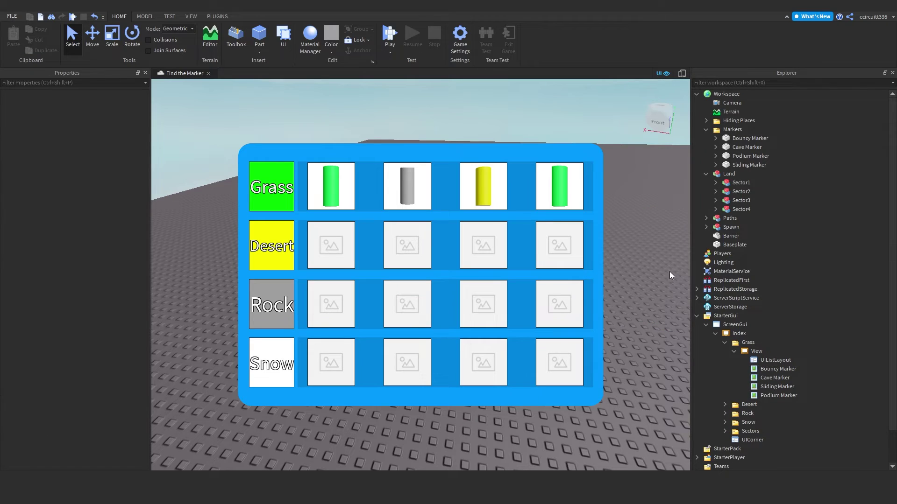
- Add a TextLabel inside the Grass row's Bouncy Marker image and set its size to {1, 0},{1, 0}
left_click(781, 369)
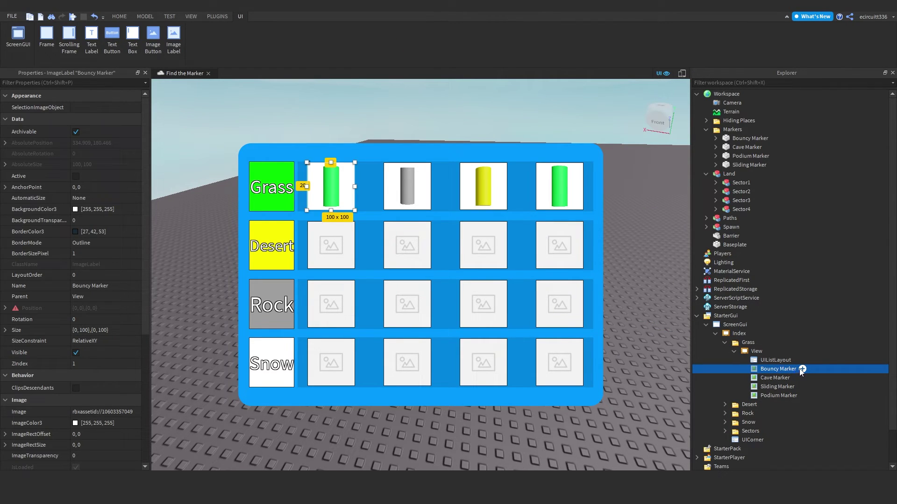
left_click(803, 369)
left_click(723, 187)
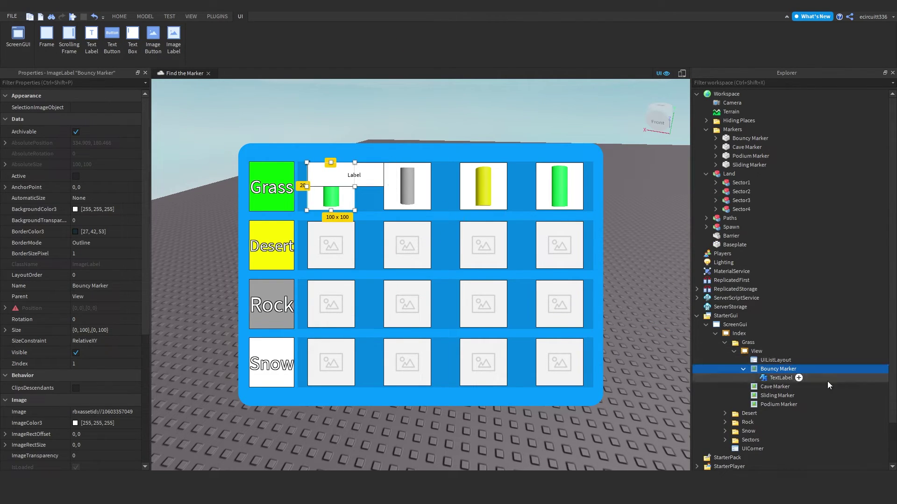
left_click(778, 378)
left_click(105, 330)
type("1")
type(", 0},{1, 0")
key("Return")
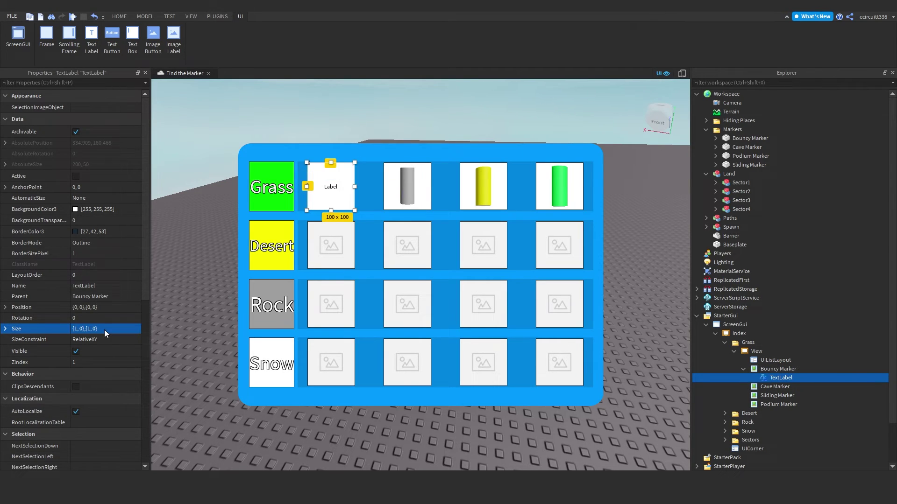
- Shrink the label to a strip about 21 px high along the image's bottom edge and set its text to "Bouncy marker"
left_click_drag(332, 162, 332, 200)
scroll(88, 337, "down", 8)
left_click(97, 324)
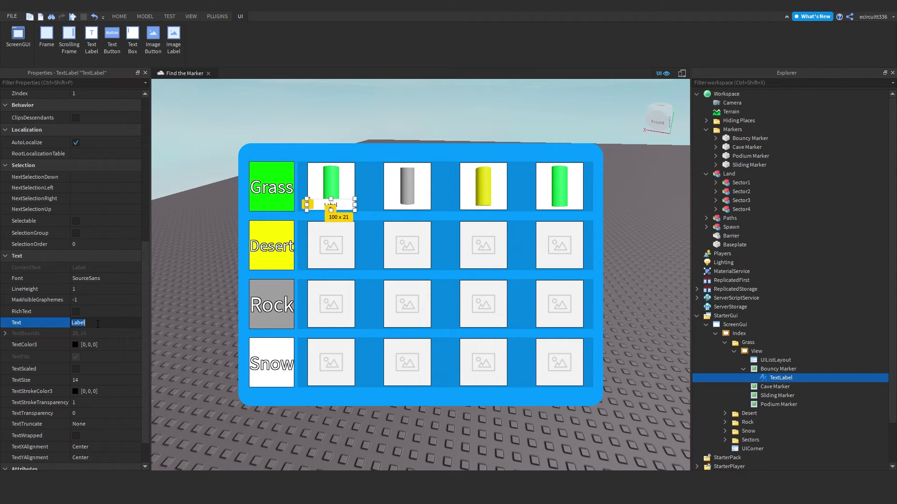
type("Bouncy marker")
key("Return")
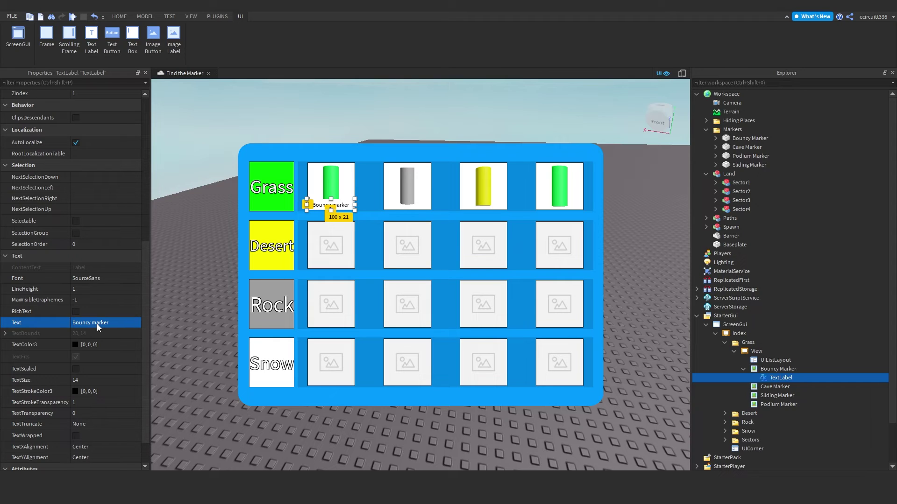
- Try replacing the label's text with the copied word "marker" and undo the change
left_click(96, 323)
left_click_drag(91, 323, 137, 314)
key("ctrl+c")
key("ctrl+a")
key("ctrl+v")
key("Return")
scroll(137, 316, "up", 3)
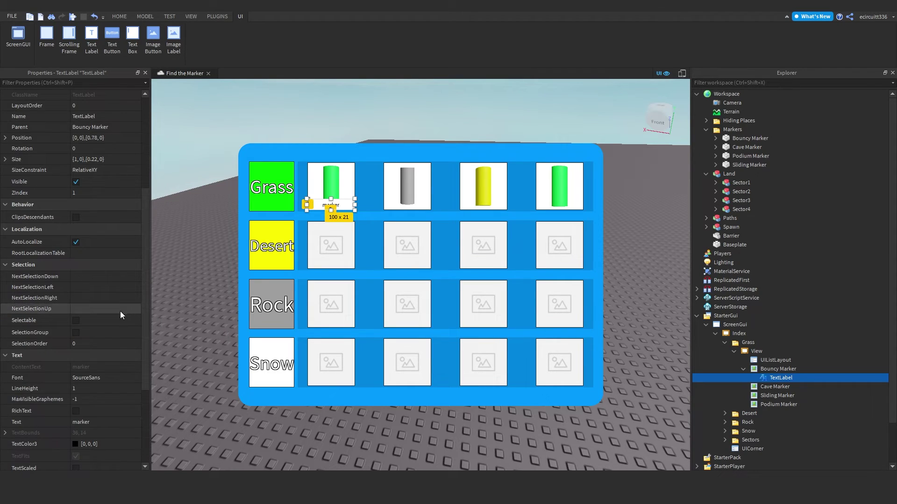
key("ctrl+z")
- Correct the label's text to "Bouncy Marker" with a capital M
scroll(111, 318, "down", 4)
left_click(101, 289)
left_click(100, 289)
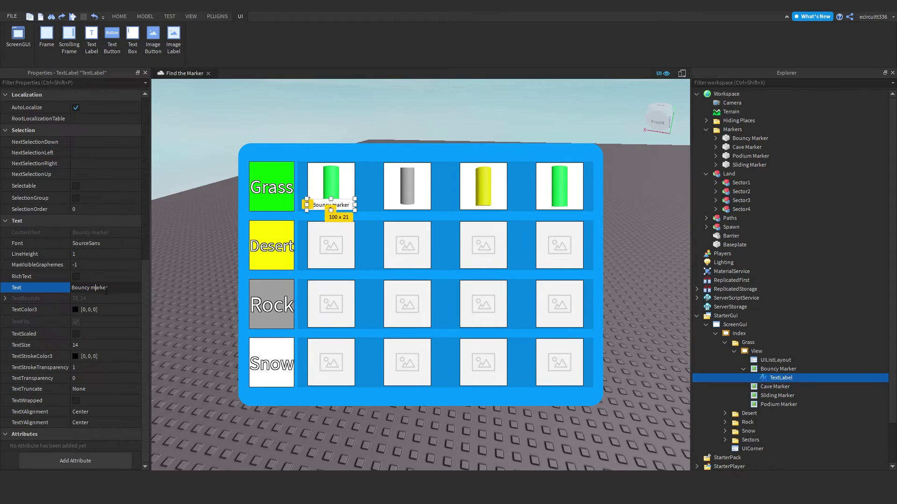
key("Return")
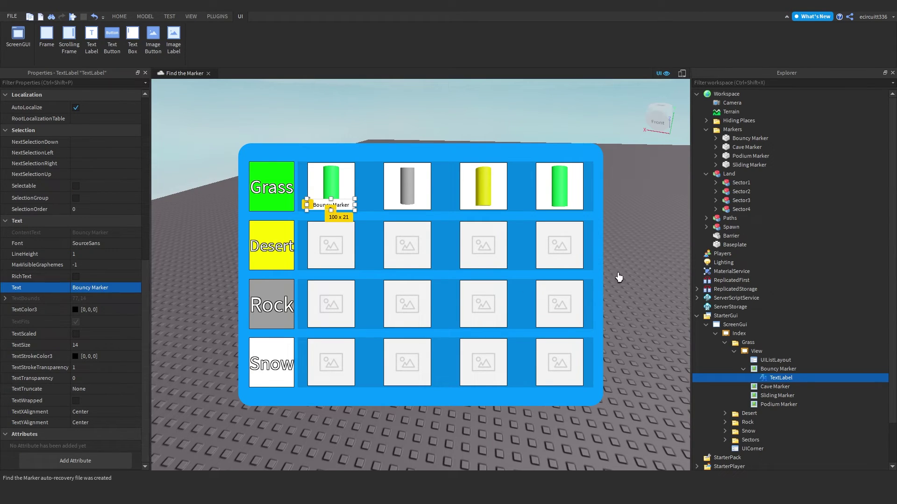
- Copy the Bouncy Marker's TextLabel into the Cave Marker, Sliding Marker and Podium Marker images
left_click(772, 370)
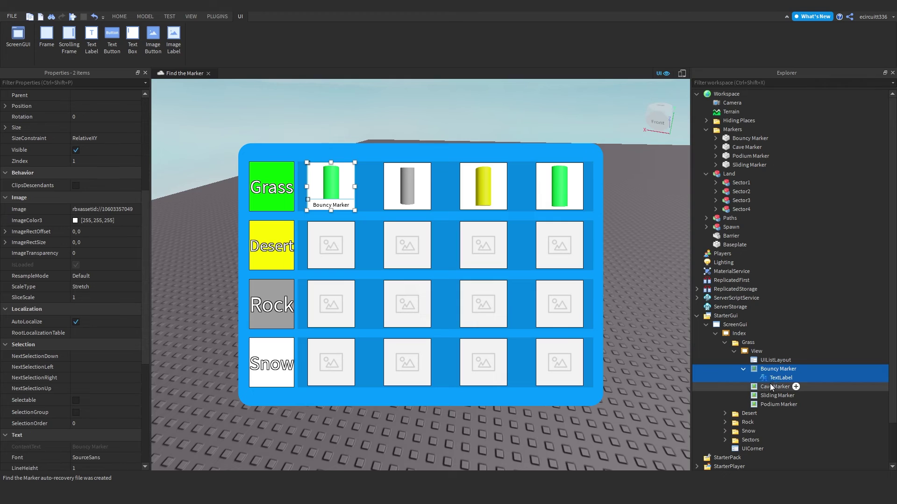
left_click(770, 378)
left_click(765, 385)
key("ctrl+v")
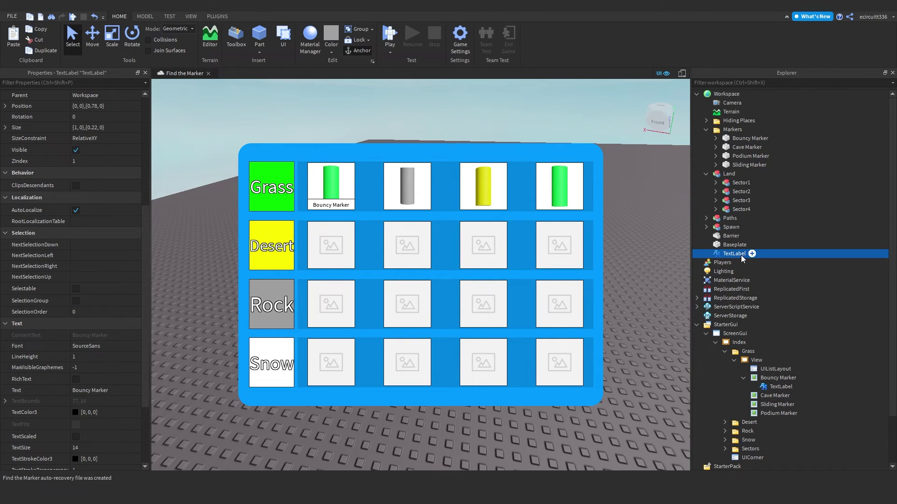
left_click_drag(741, 255, 778, 406)
left_click_drag(778, 406, 774, 397)
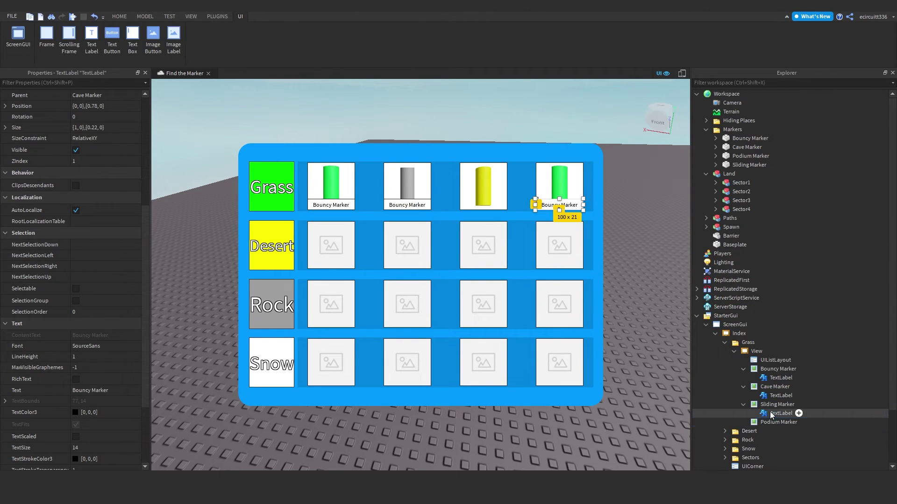
left_click(774, 422)
key("ctrl+shift+v")
- Set the copied labels' texts to "Cave Marker", "Sliding Marker" and "Podium Marker" to match their parent images
left_click(776, 396)
scroll(80, 349, "down", 3)
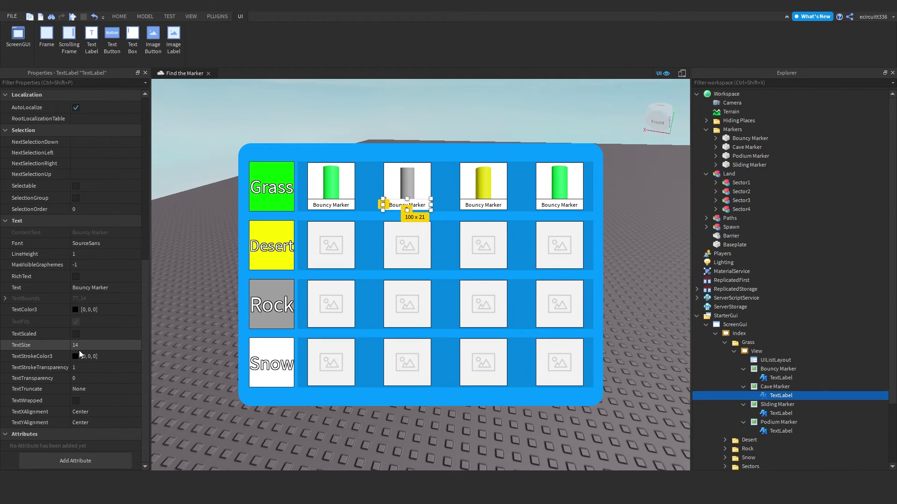
left_click(82, 288)
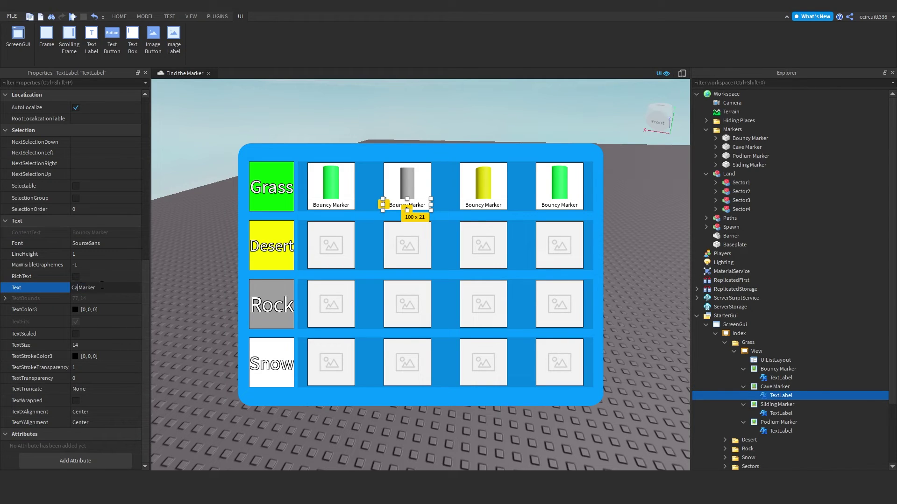
left_click(769, 414)
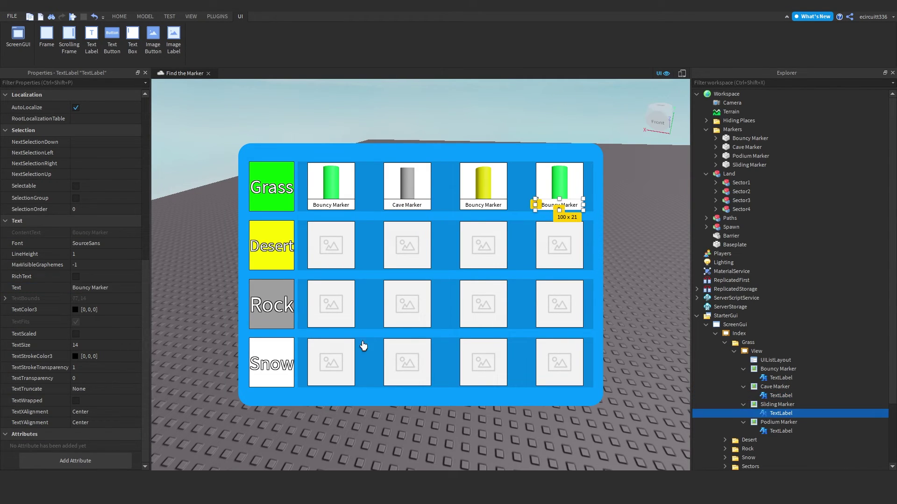
double_click(80, 288)
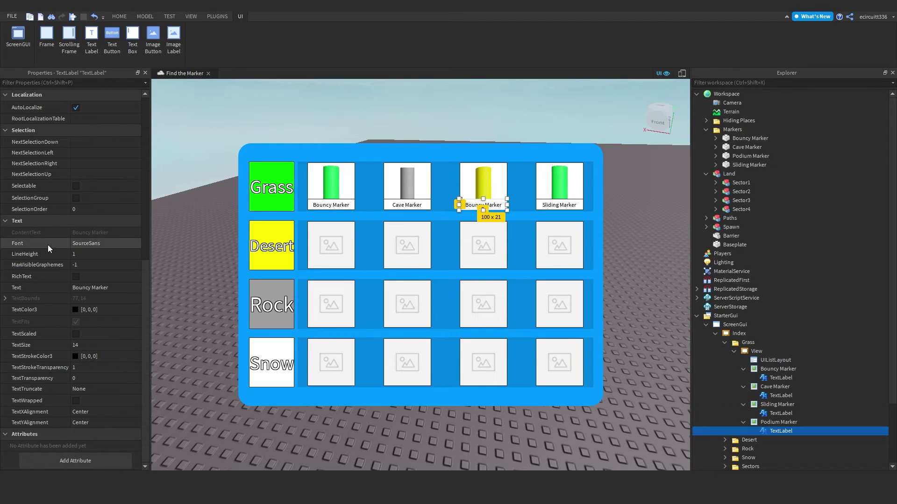
left_click(89, 287)
left_click(224, 185)
- Move all four Grass name labels together directly below their images, to position {0, 0},{1, 0}
right_click_drag(223, 186, 531, 183)
scroll(535, 187, "down", 3)
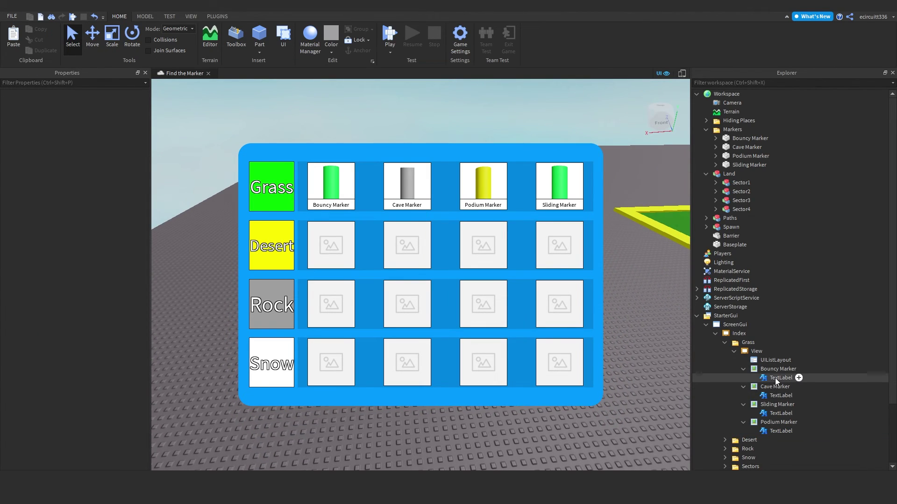
left_click(775, 377)
left_click(617, 164)
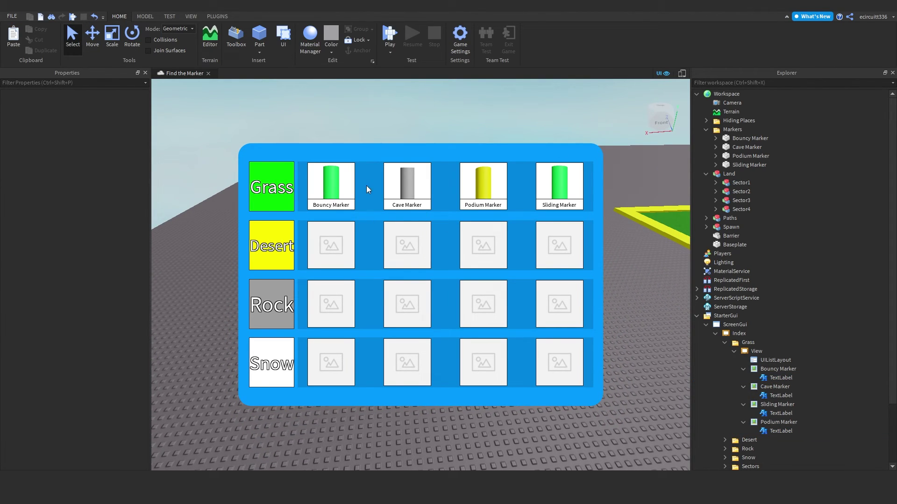
left_click(770, 378)
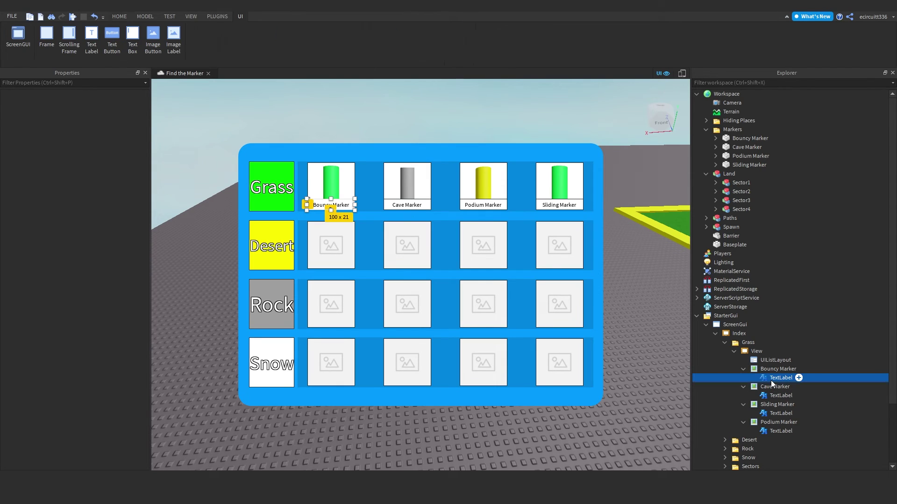
left_click(777, 396, "ctrl")
left_click(779, 413, "ctrl")
left_click(780, 431, "ctrl")
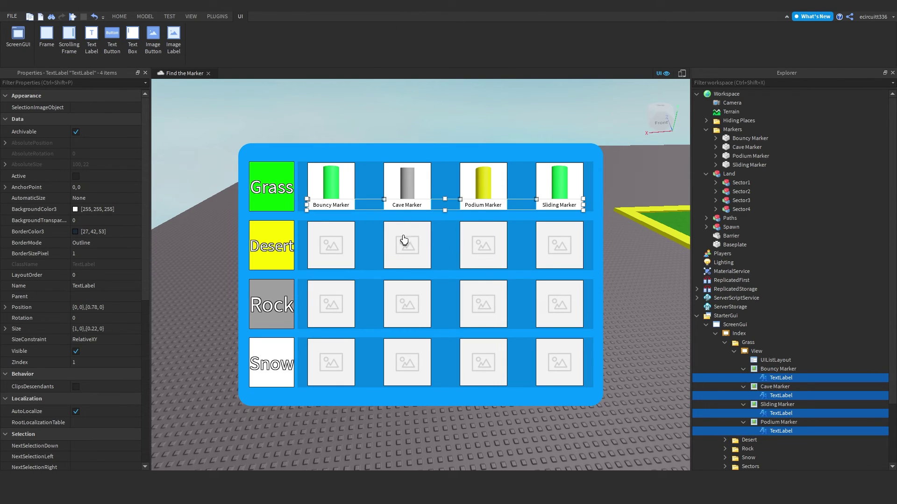
left_click_drag(403, 209, 402, 213)
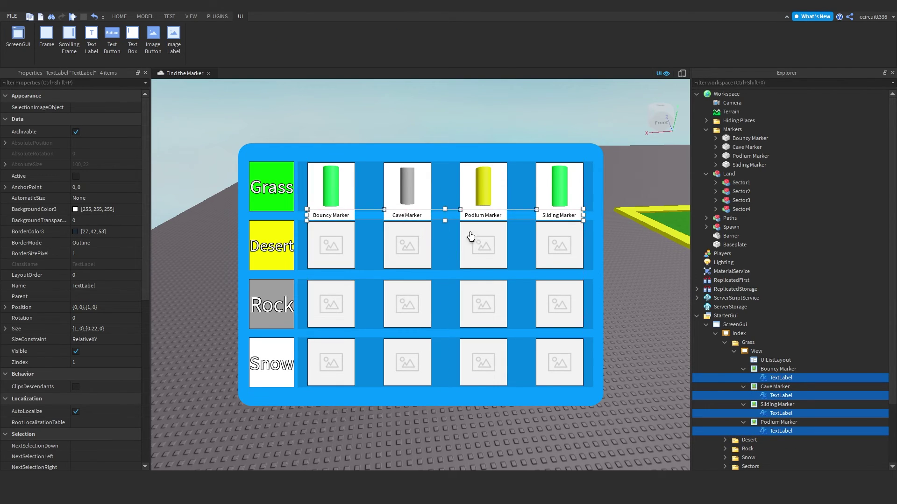
left_click(623, 224)
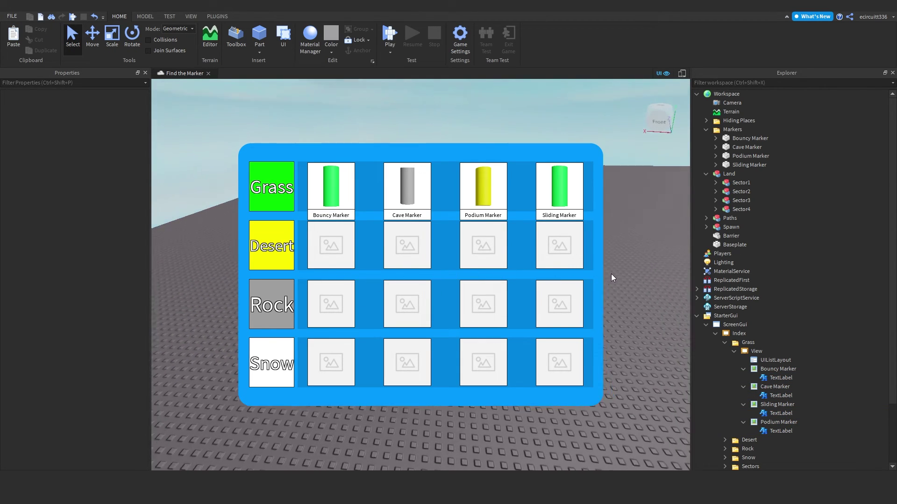
key("s")
right_click_drag(658, 298, 673, 315)
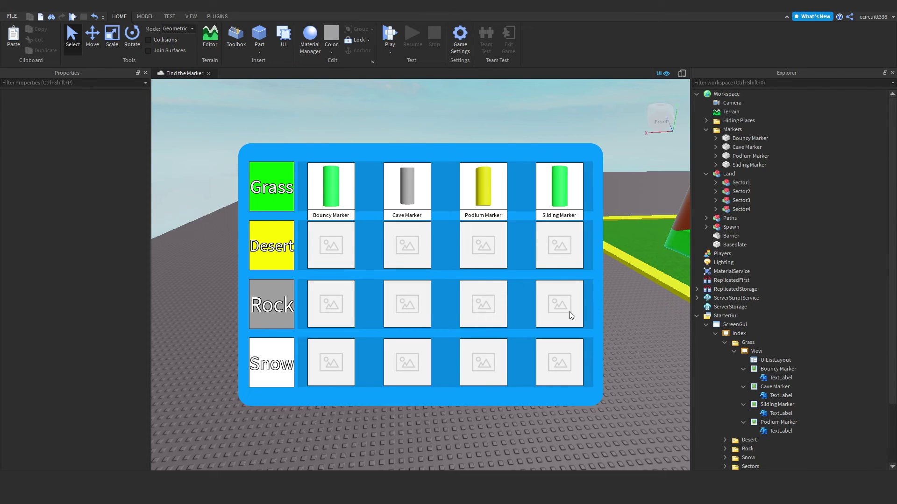
- Add a TextButton to the Index frame and rename it Close
left_click(748, 351)
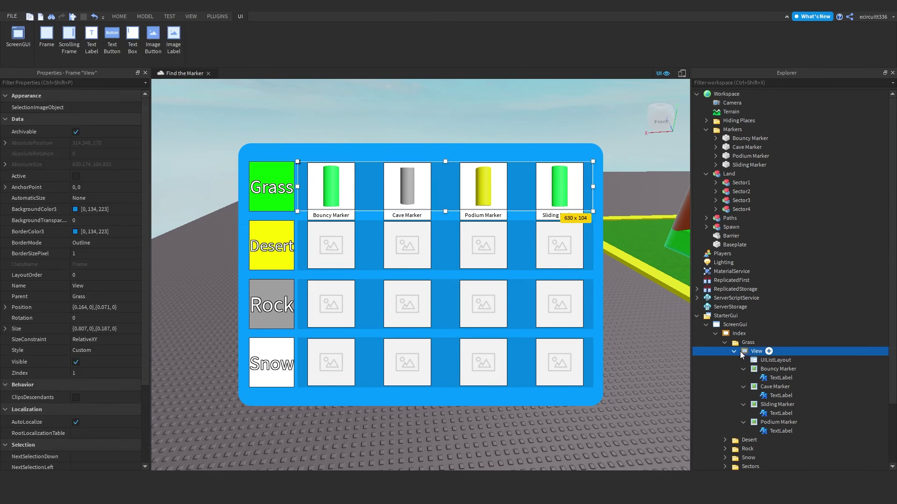
left_click(725, 342)
left_click(739, 334)
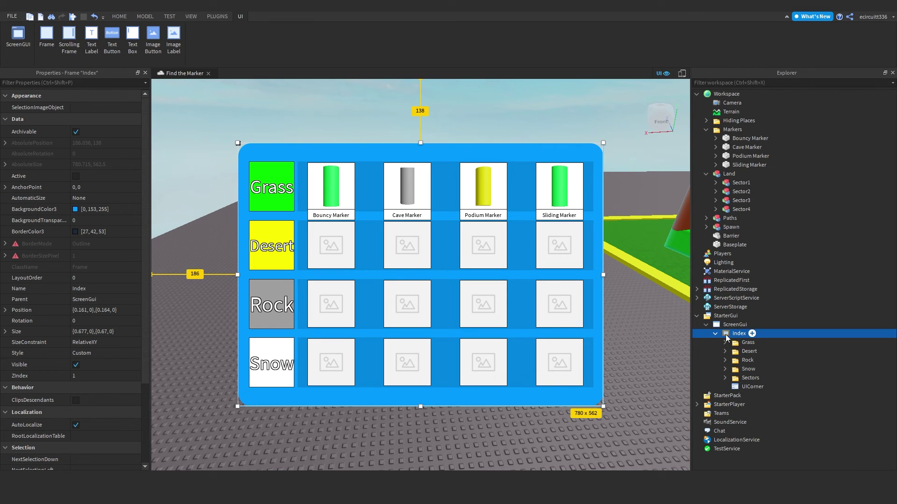
left_click(752, 333)
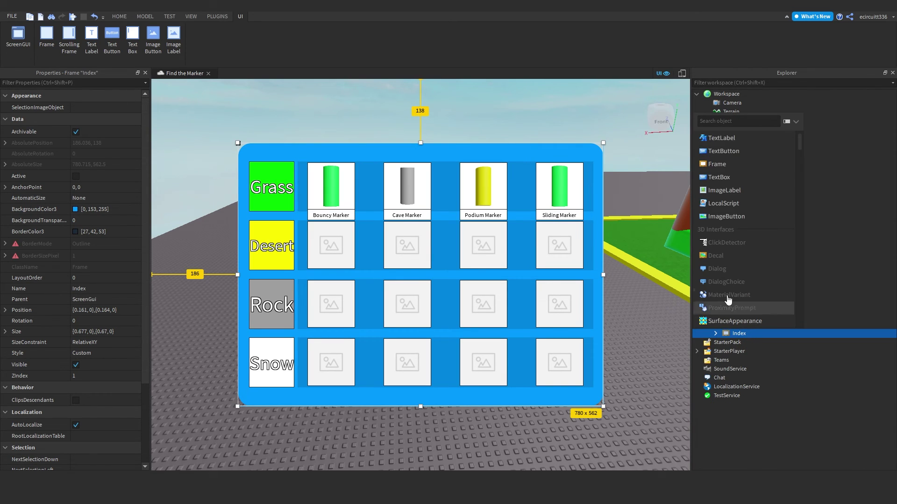
left_click(748, 152)
left_click(752, 396)
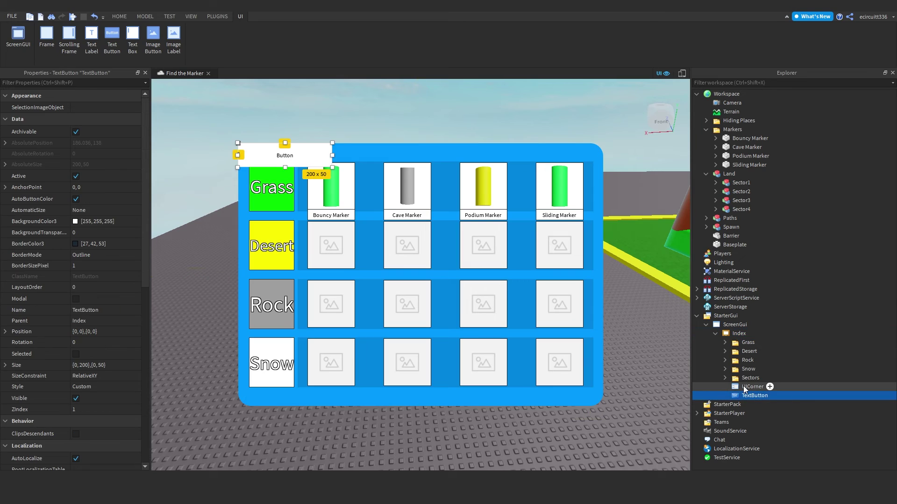
key("F2")
type("Close")
key("Return")
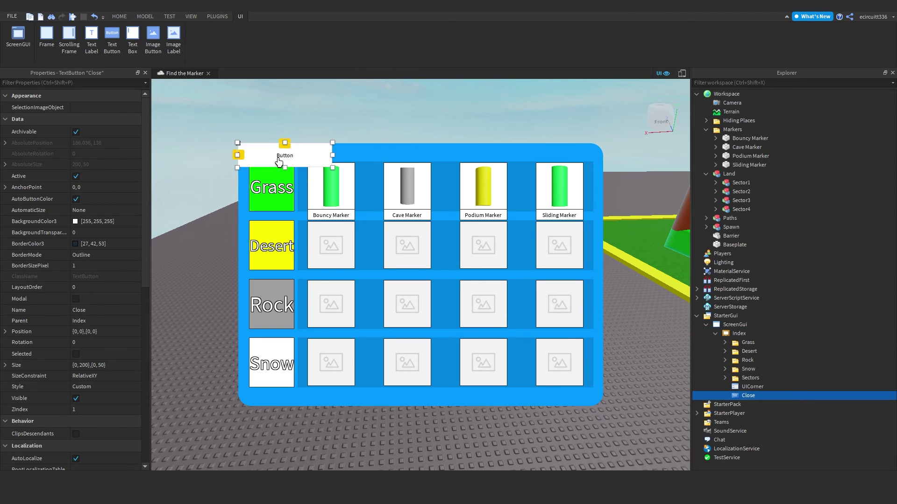
- Resize the Close button to a 52 x 52 square and place it over the blue panel's upper-right corner, at {0.958, 0},{-0.041, 0}
left_click_drag(274, 163, 581, 153)
left_click_drag(640, 134, 570, 133)
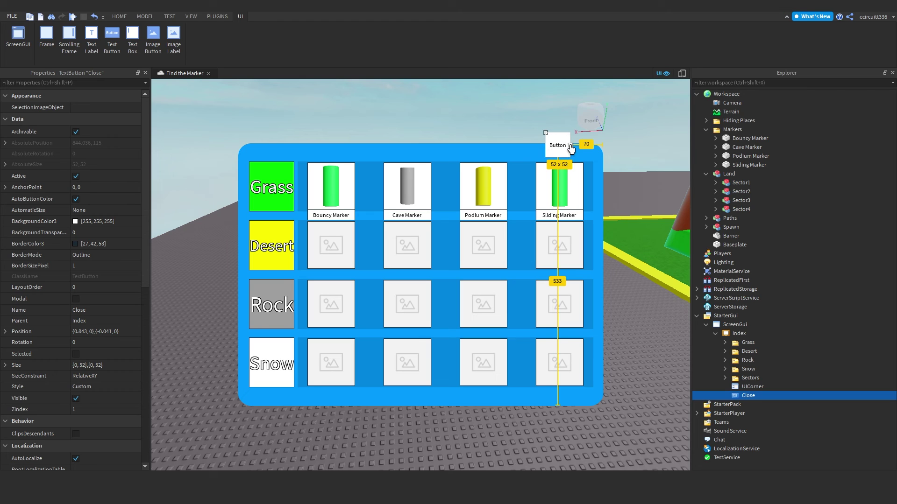
left_click_drag(564, 158, 598, 154)
- Set the Close button's background colour to red and its text colour to white [255, 255, 255]
left_click(77, 222)
scroll(69, 314, "down", 6)
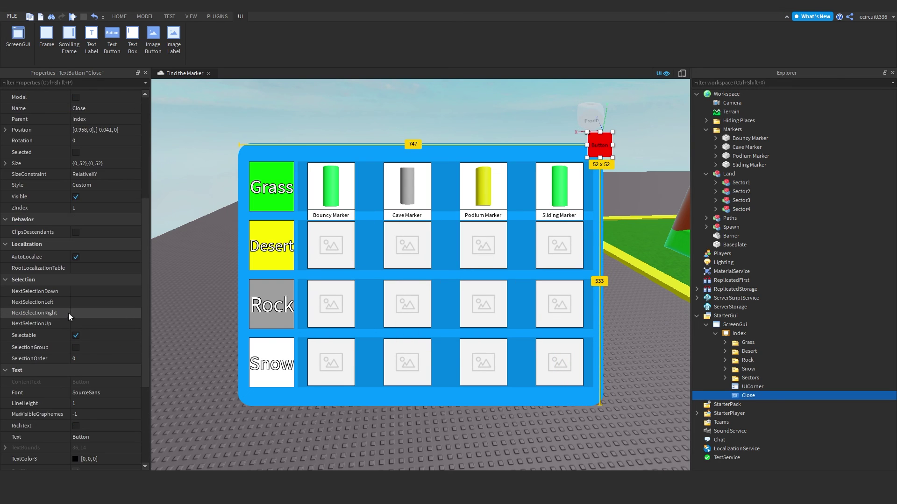
scroll(69, 313, "down", 3)
left_click(76, 423)
left_click(558, 173)
left_click_drag(558, 172, 558, 165)
left_click(509, 328)
- Set the Close button's text to "X", scale it to fill the button and give it a bold font
left_click(107, 404)
type("X")
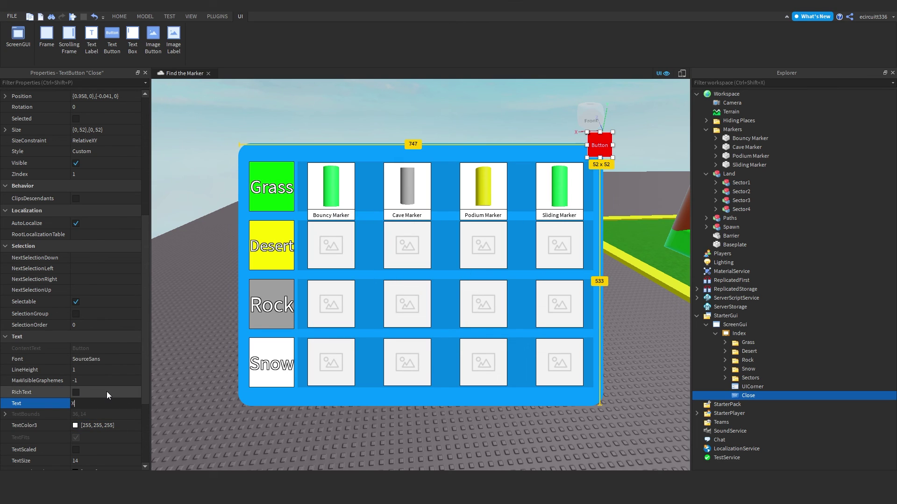
key("Return")
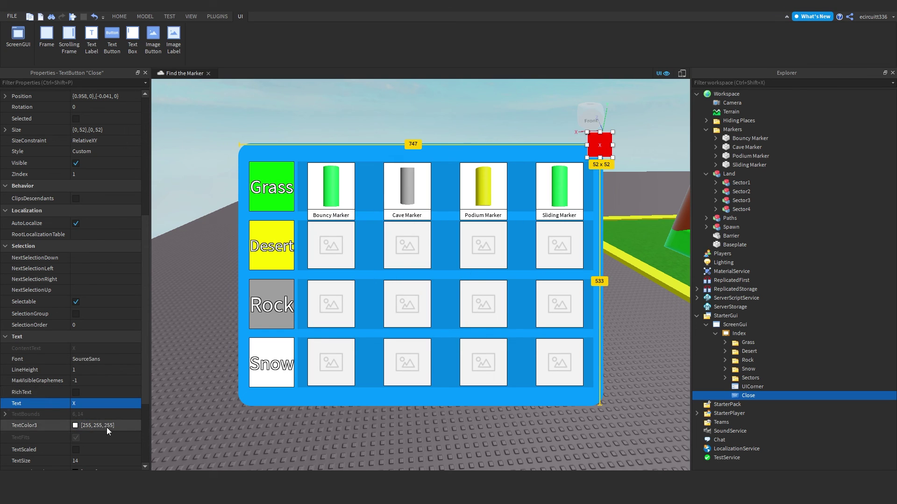
left_click(76, 450)
left_click(94, 360)
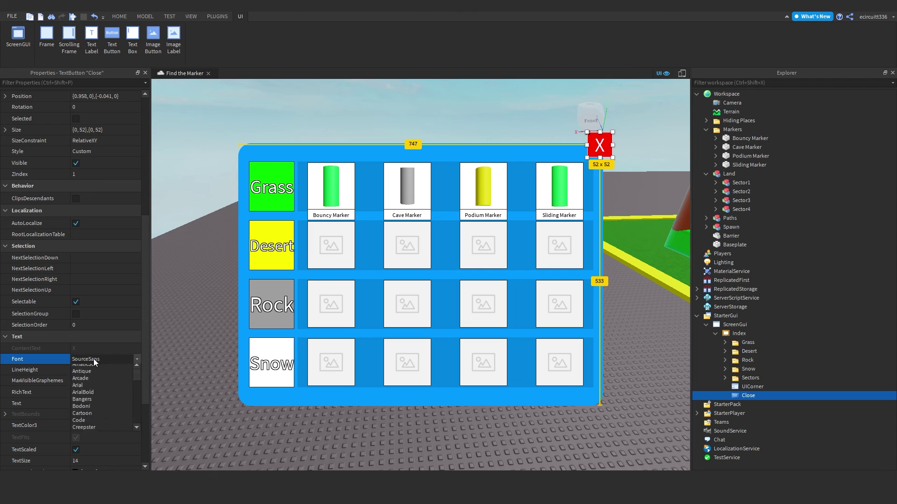
left_click(226, 157)
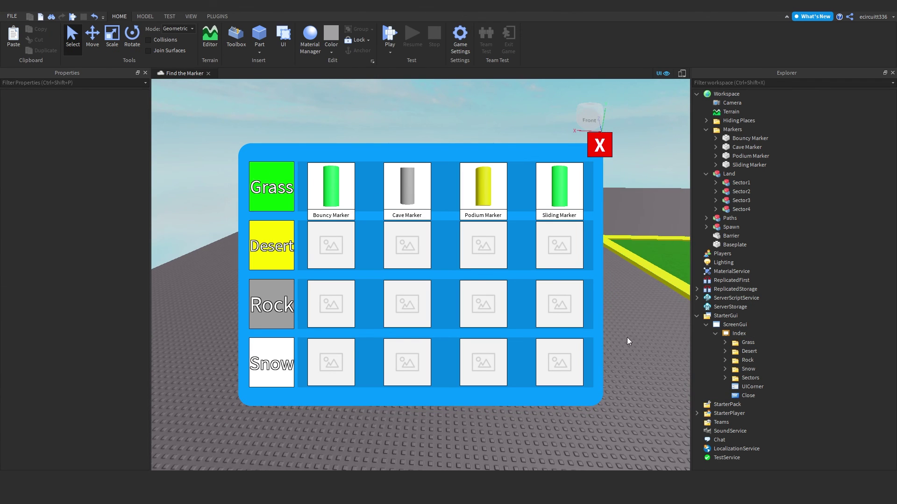
key("w")
right_click_drag(653, 310, 662, 317)
key("s")
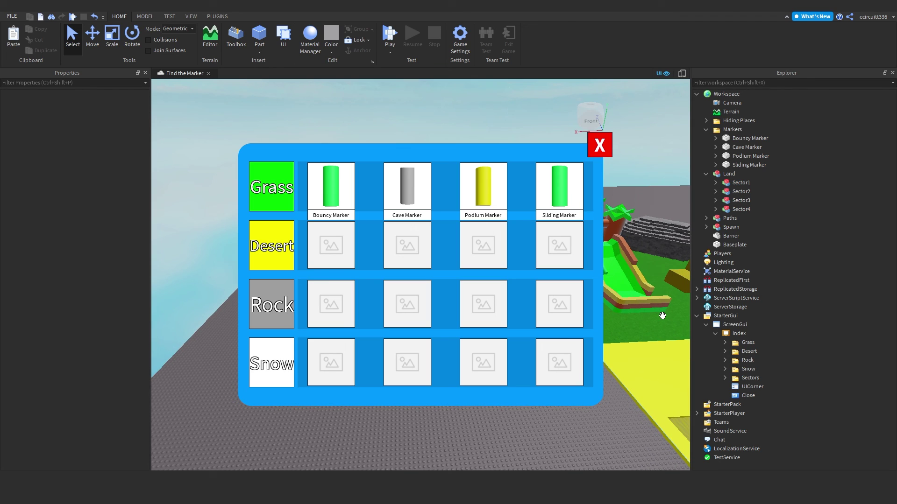
right_click_drag(663, 316, 642, 320)
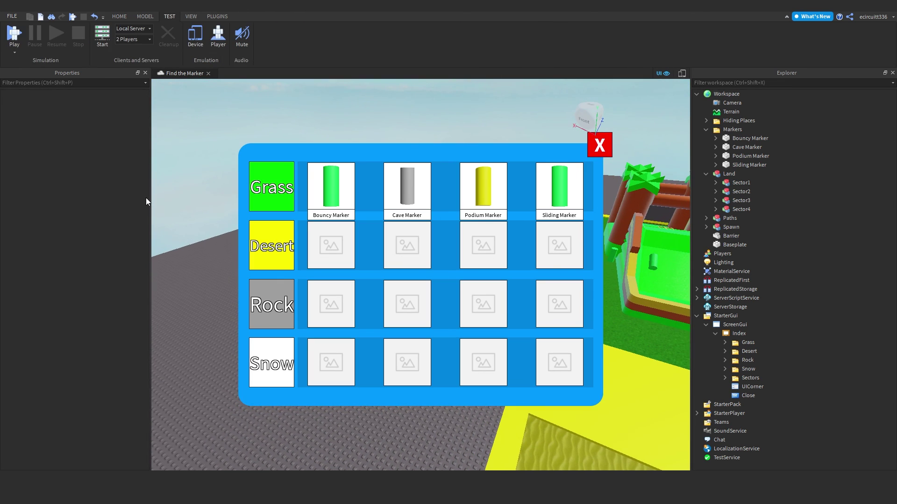